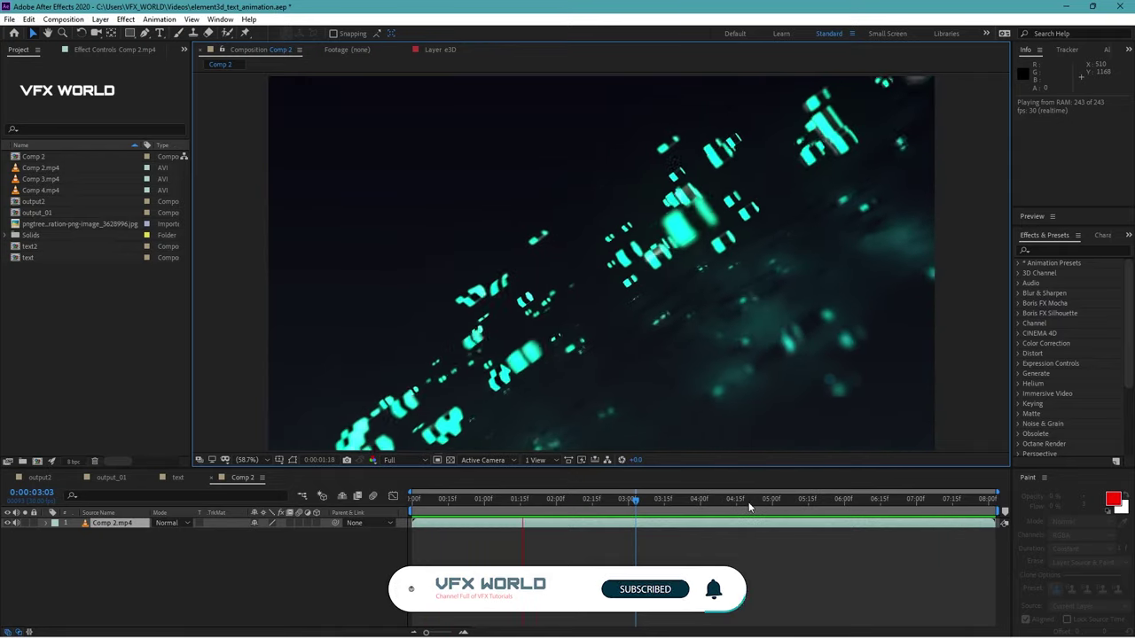
# Stop the Comp 2 preview and return to frame 0:00:00:00.
pyautogui.click(413, 499)
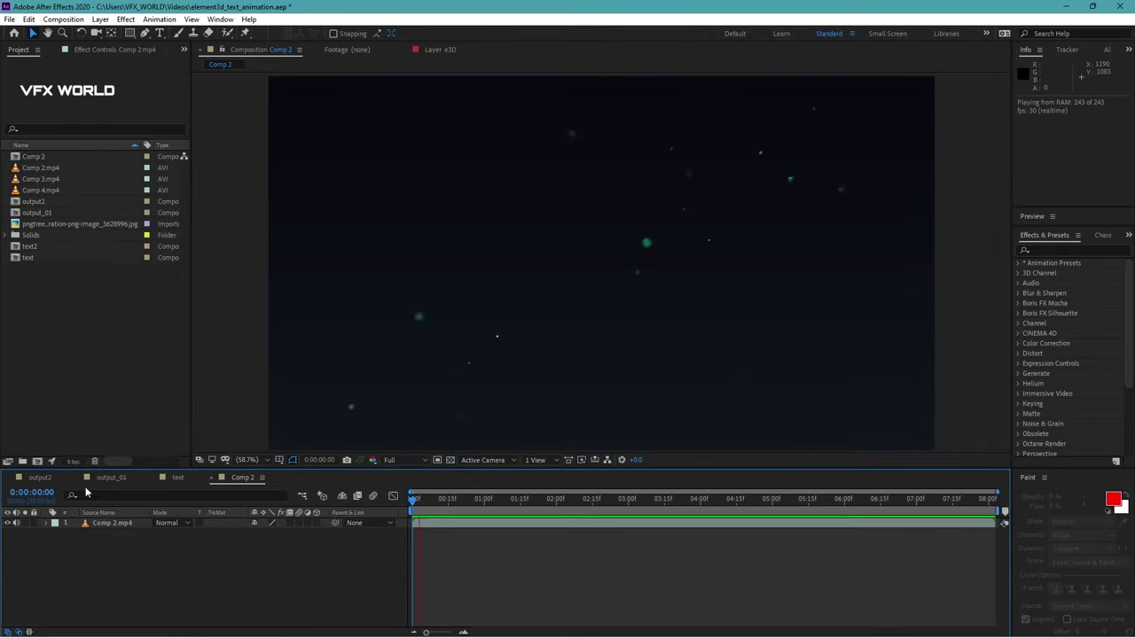
pyautogui.press('space')
# Create a new 1920×1080 composition named Tuto.
pyautogui.hotkey('ctrl', 'k')
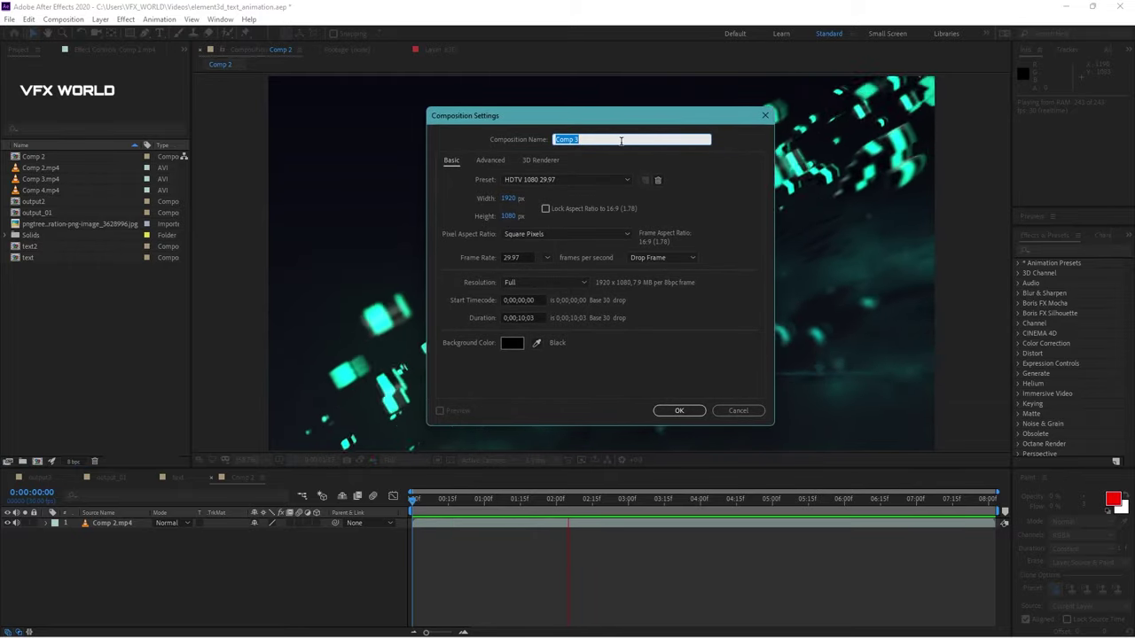
pyautogui.write('Tuto')
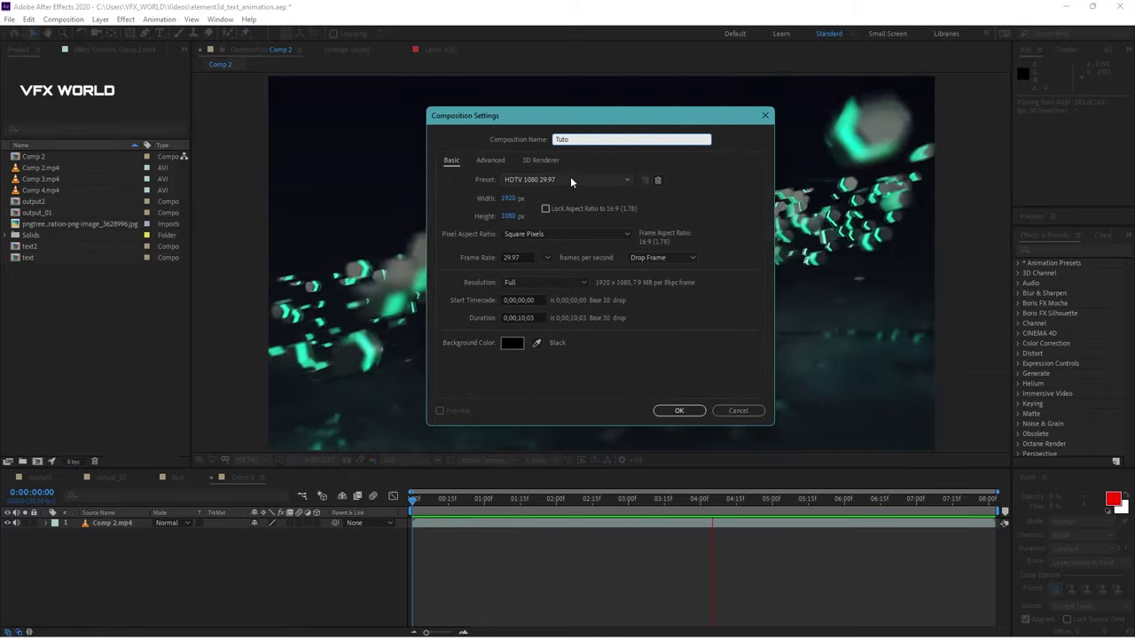
pyautogui.click(684, 409)
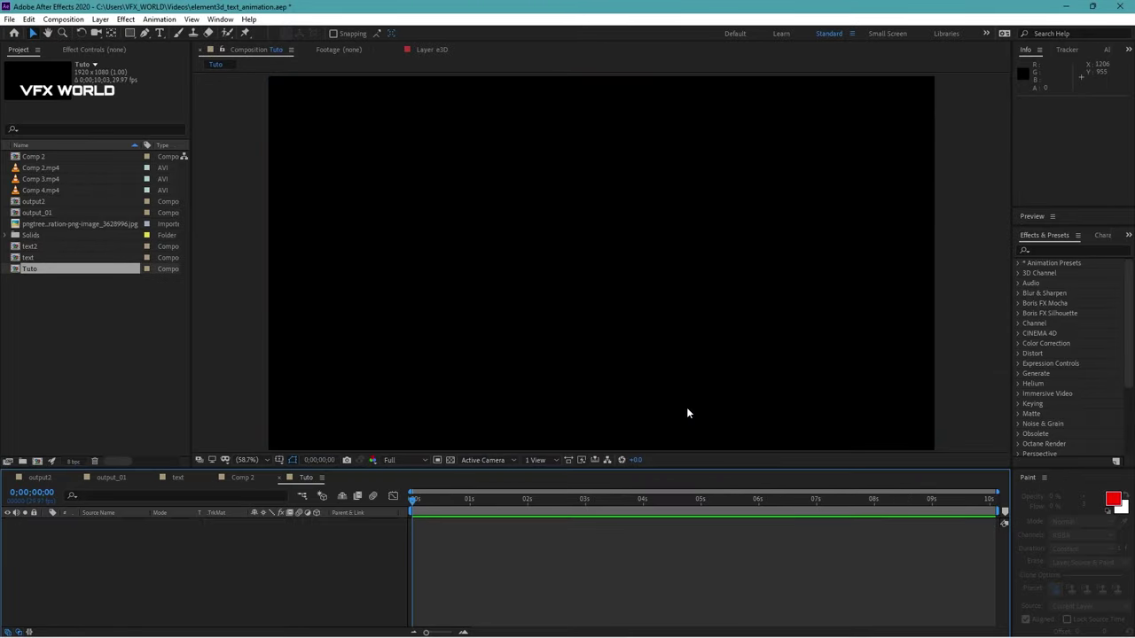
# Add a HEXAGON text layer and centre it in the frame.
pyautogui.click(159, 33)
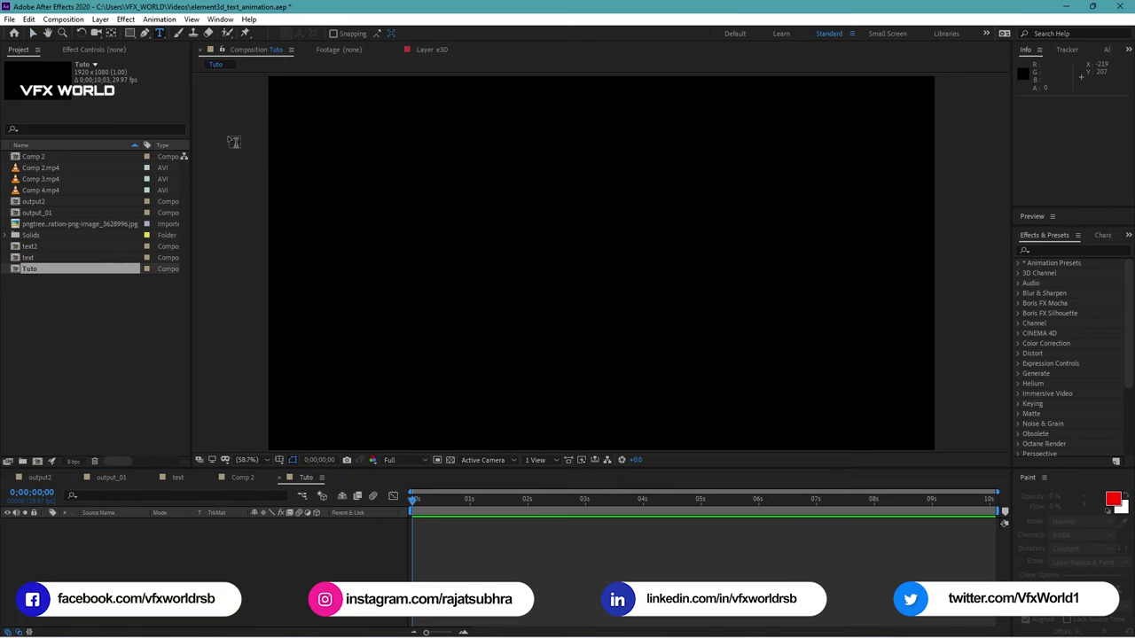
pyautogui.click(453, 275)
pyautogui.write('He')
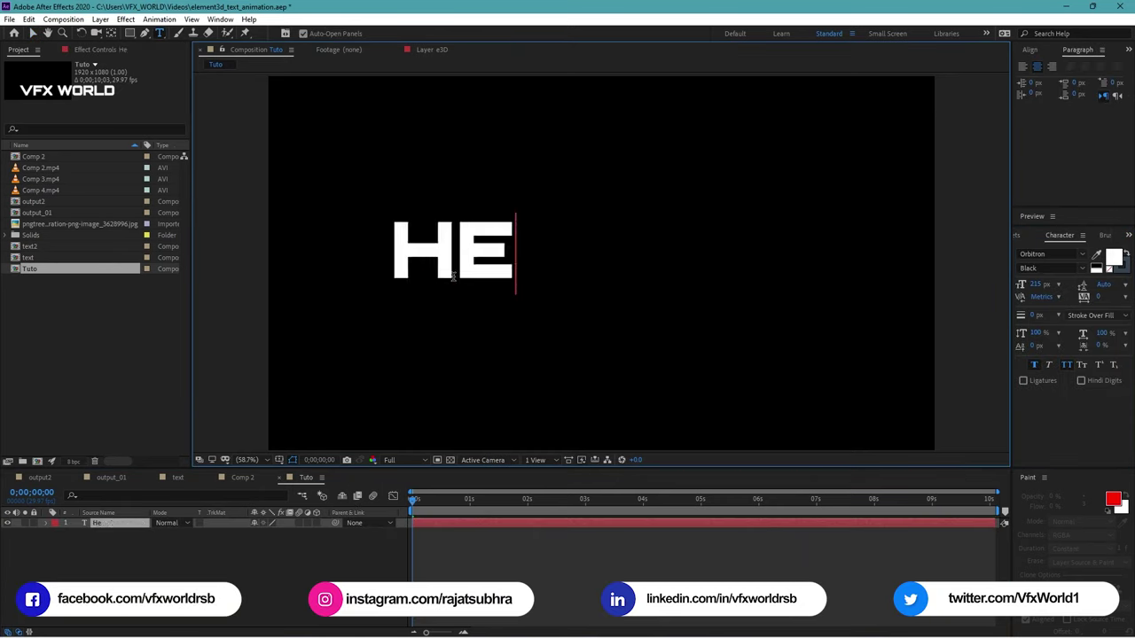
pyautogui.write('xagon')
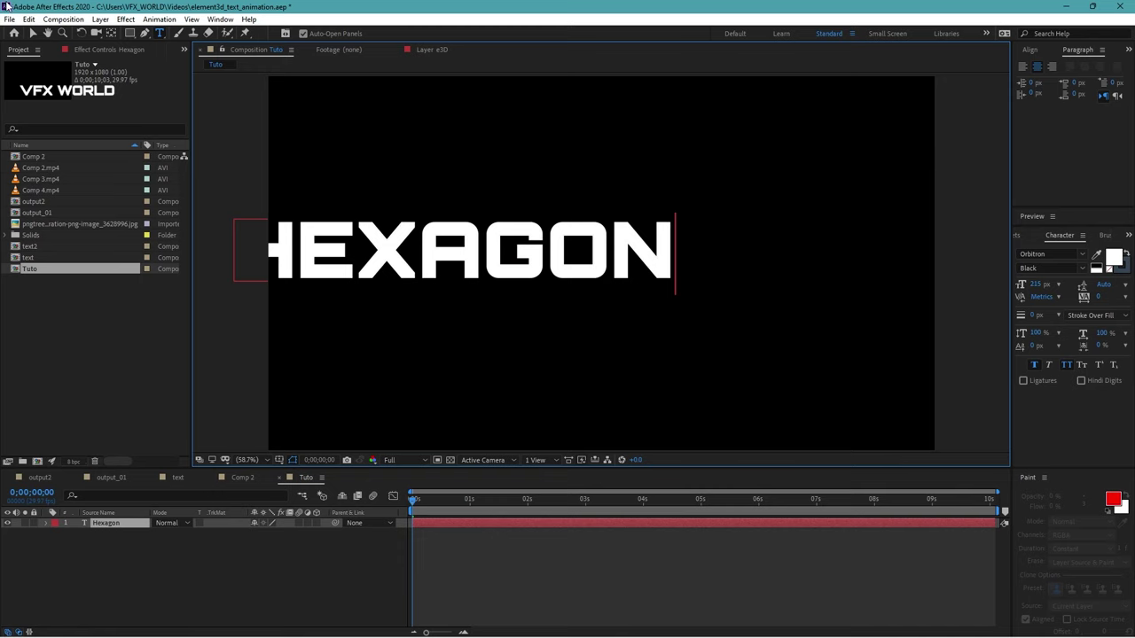
pyautogui.click(33, 33)
pyautogui.hotkey('ctrl', 'alt', 'Home')
pyautogui.hotkey('ctrl', 'Home')
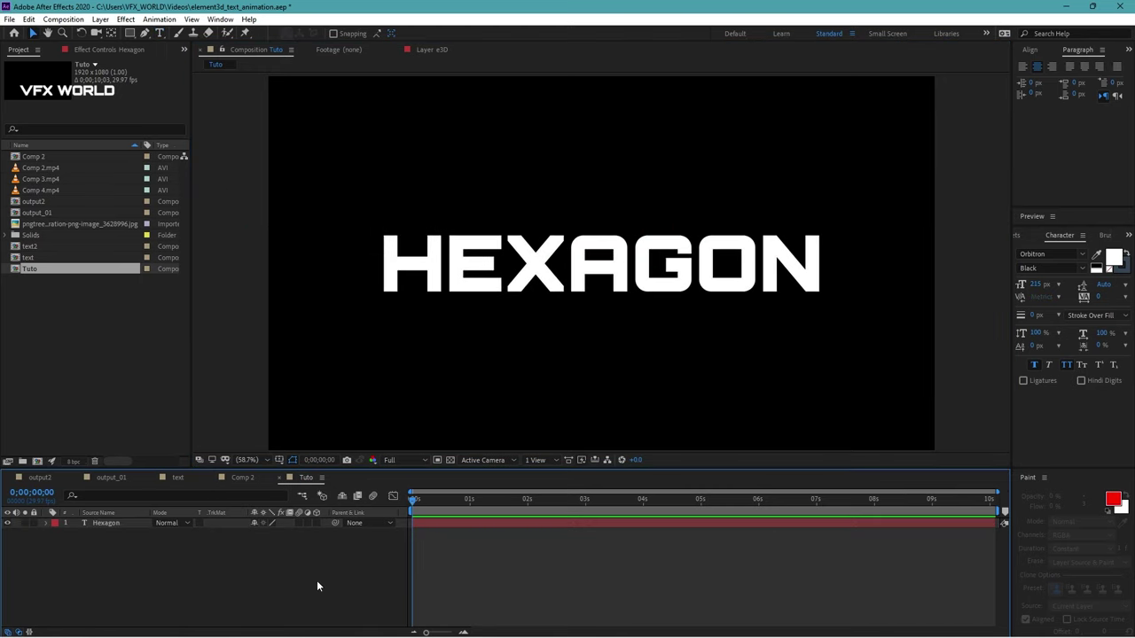
pyautogui.rightClick(317, 580)
# Add a new solid layer named hex.
pyautogui.moveTo(345, 446)
pyautogui.click(497, 479)
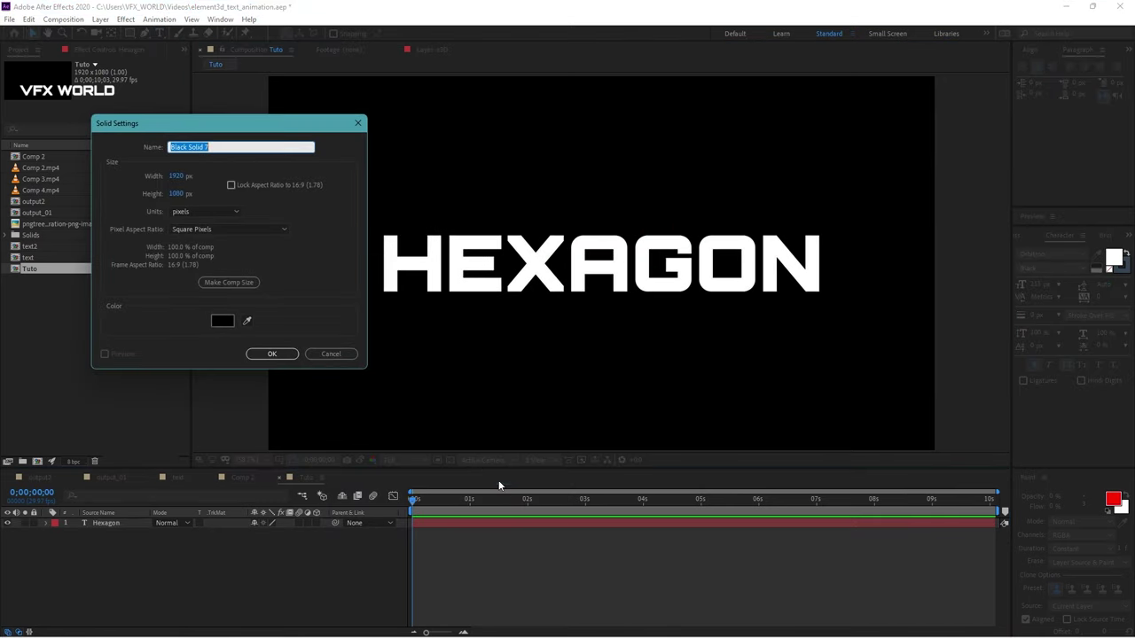
pyautogui.write('hex')
pyautogui.click(271, 354)
# Apply CC HexTile to the hex solid and set the text's TrkMat to Alpha Matte 'hex'.
pyautogui.click(1043, 235)
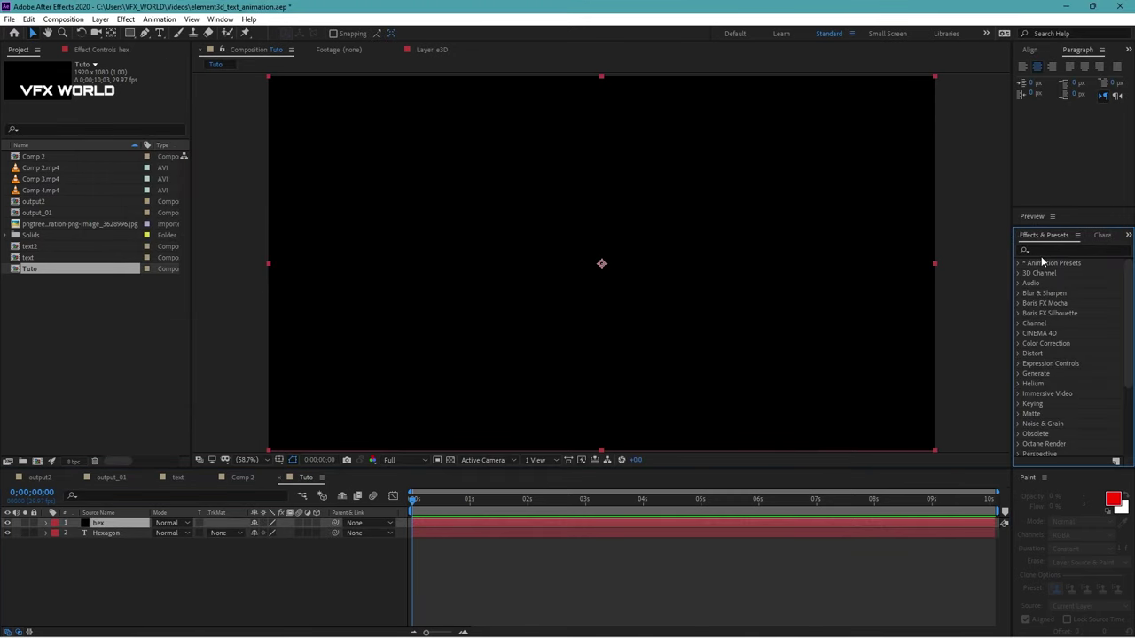
pyautogui.write('h')
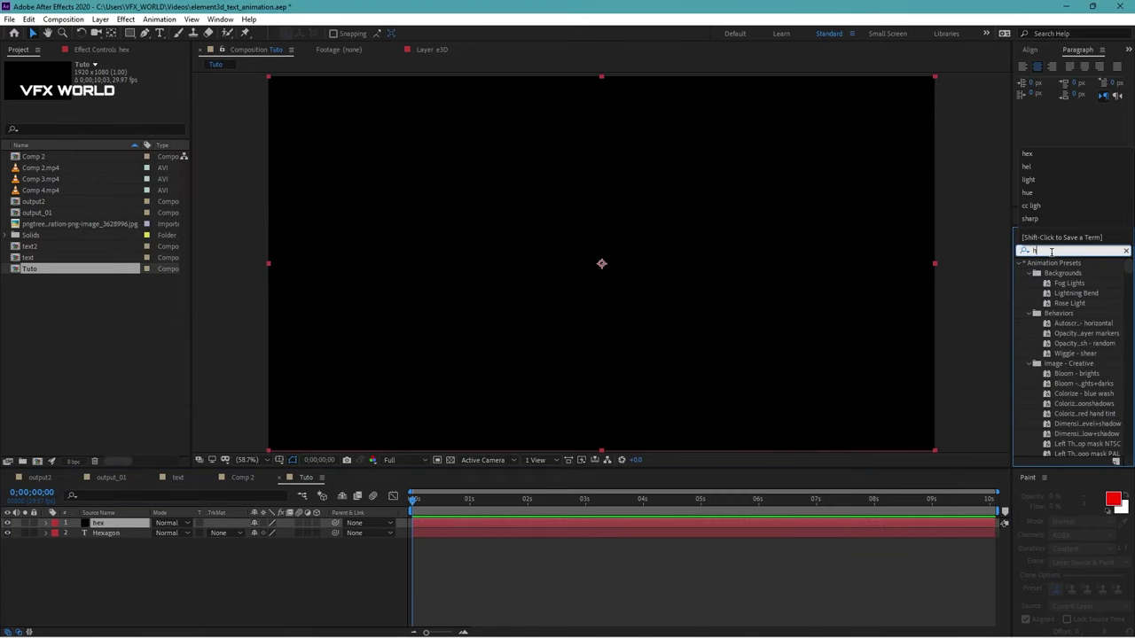
pyautogui.write('ex')
pyautogui.moveTo(1063, 275); pyautogui.dragTo(642, 302)
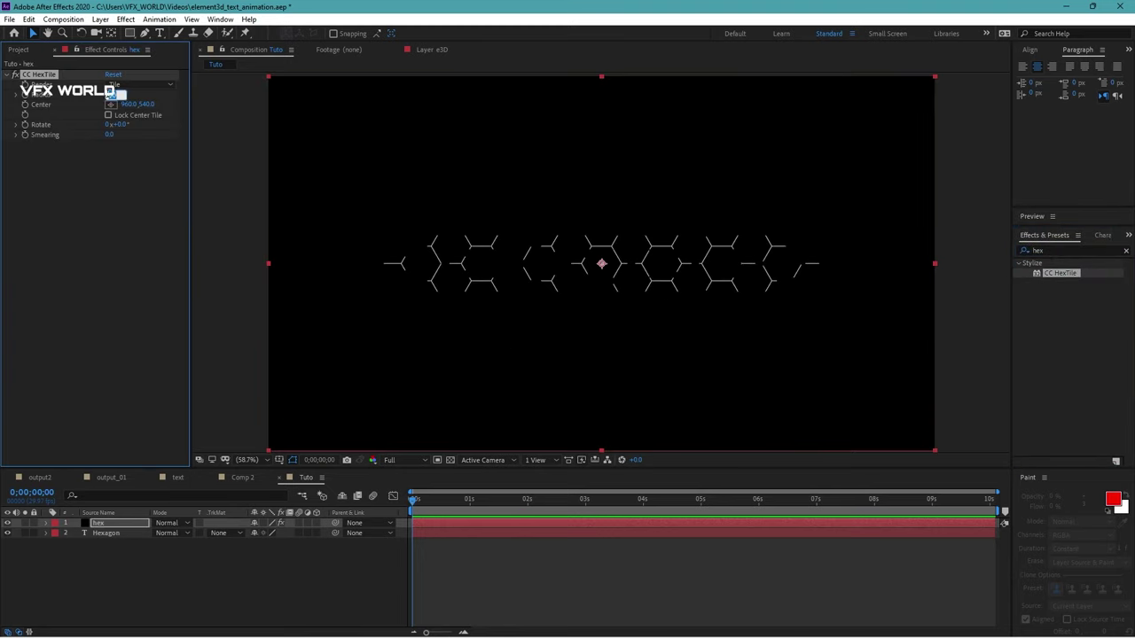
pyautogui.moveTo(114, 95); pyautogui.dragTo(116, 93)
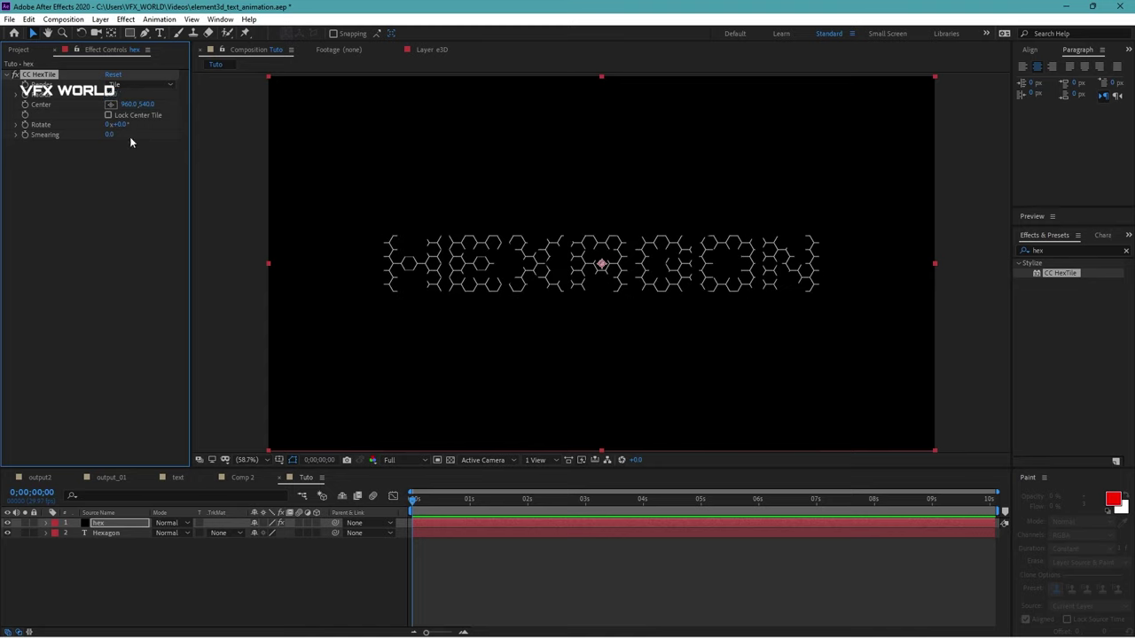
pyautogui.click(229, 533)
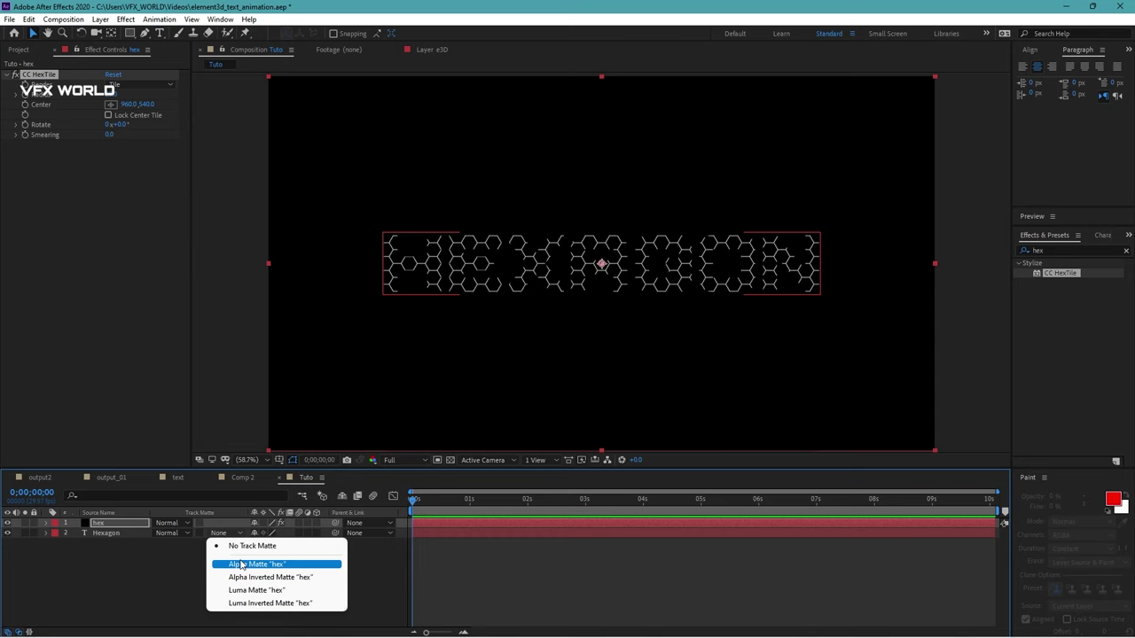
pyautogui.click(240, 564)
# Set the CC HexTile Radius to 30 for smaller, denser tiles.
pyautogui.press('/')
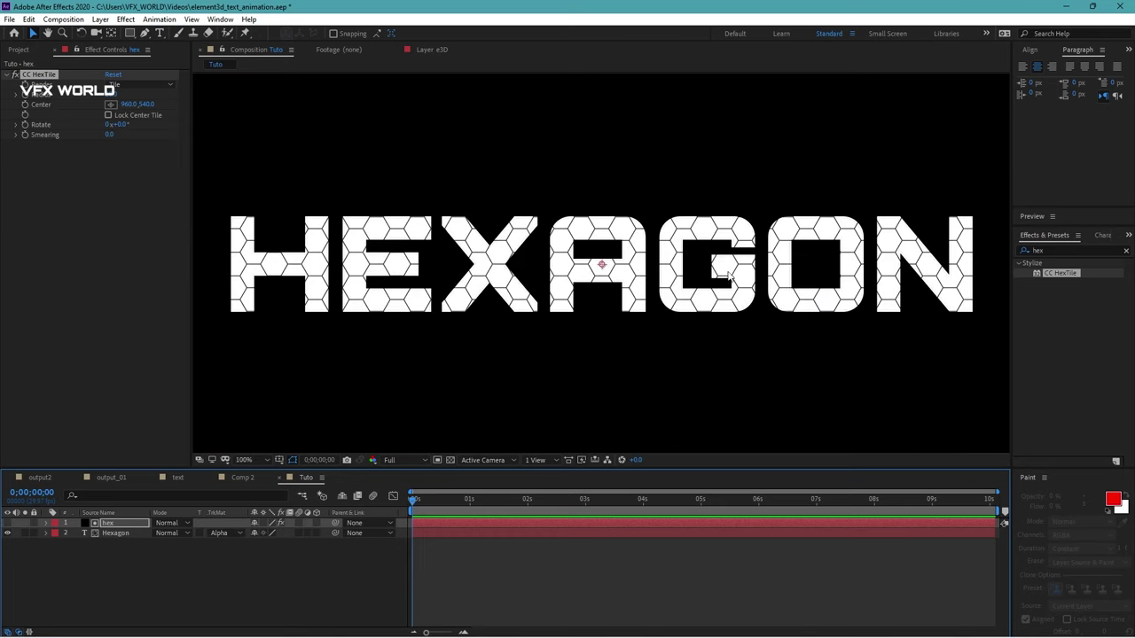
pyautogui.moveTo(310, 302); pyautogui.dragTo(411, 295)
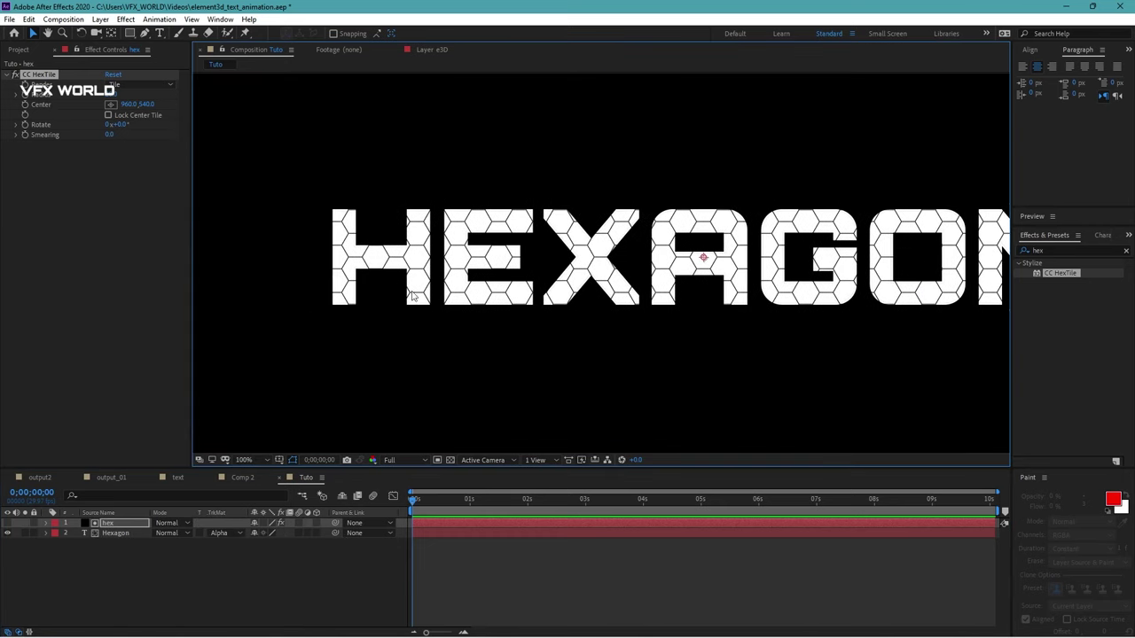
pyautogui.click(111, 95)
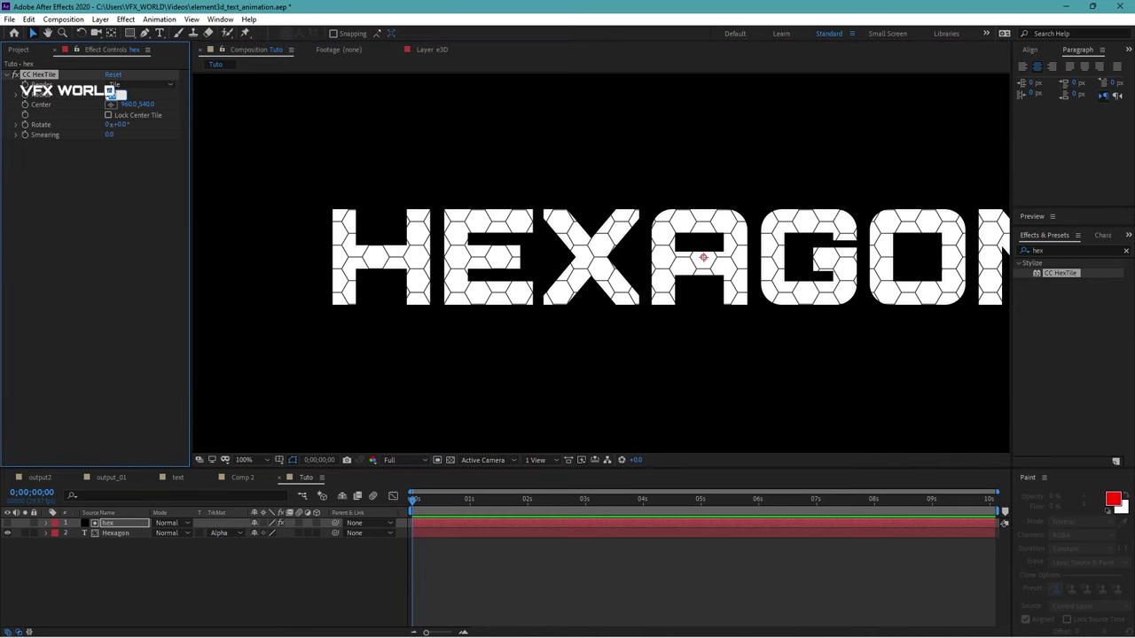
pyautogui.write('30')
pyautogui.press('Return')
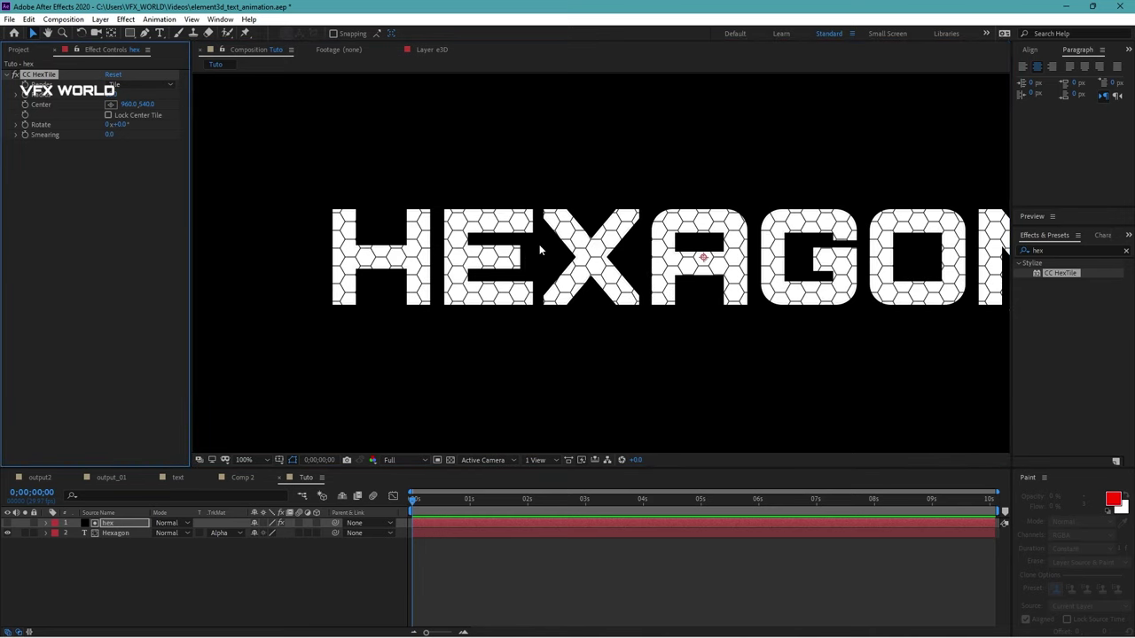
pyautogui.click(246, 459)
pyautogui.click(249, 243)
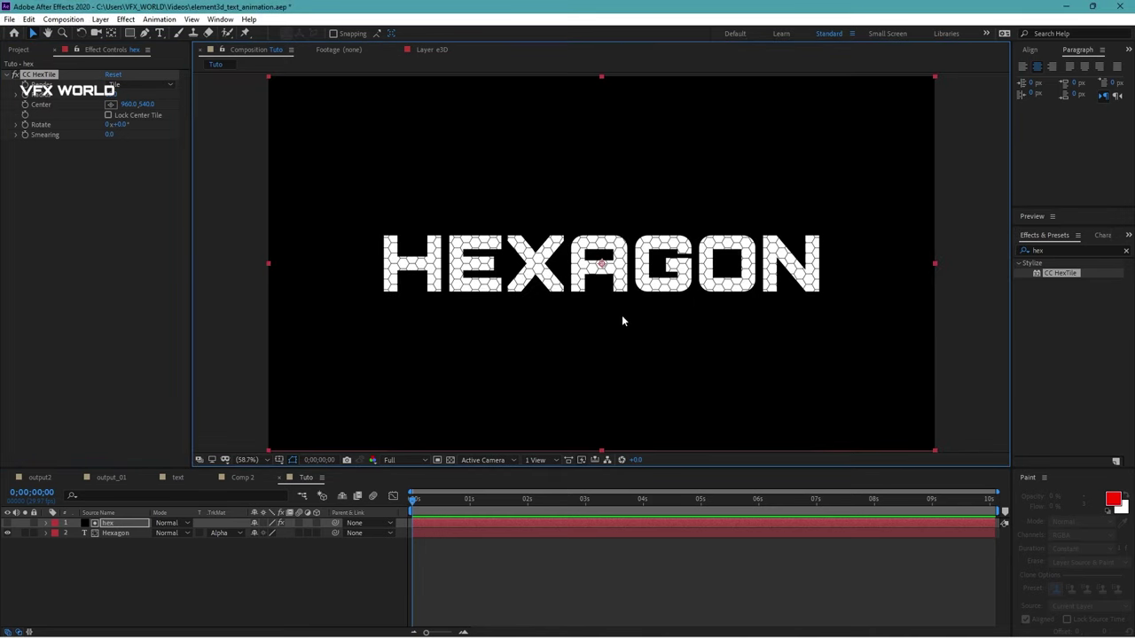
# Pre-compose the hex and Hexagon layers into hex_comp.
pyautogui.moveTo(81, 567); pyautogui.dragTo(117, 525)
pyautogui.rightClick(118, 529)
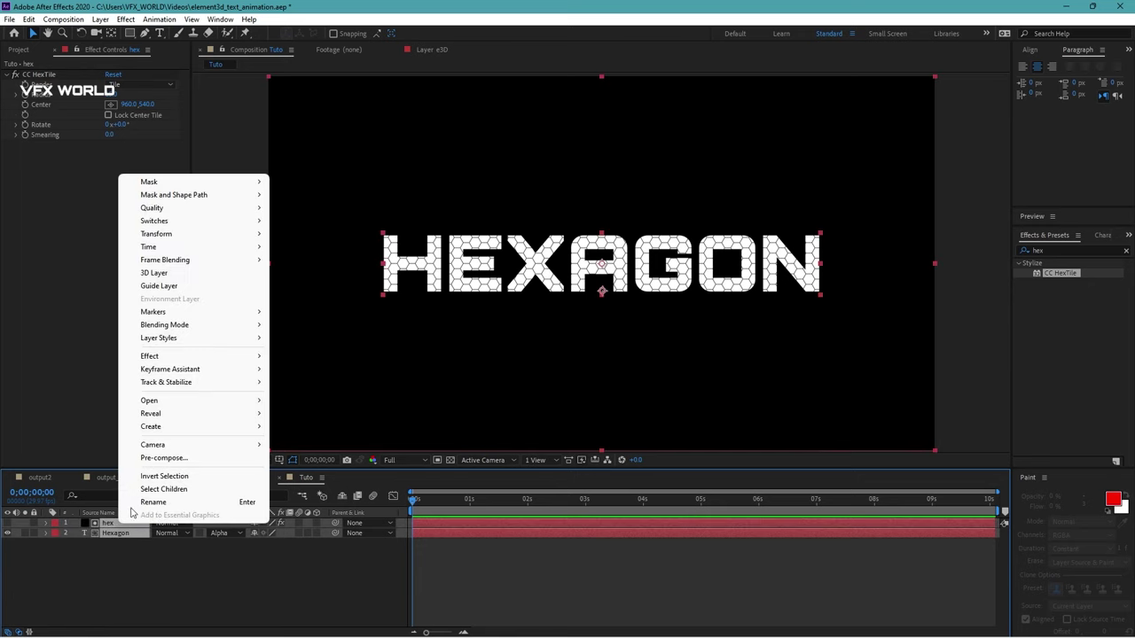
pyautogui.click(162, 459)
pyautogui.moveTo(151, 12); pyautogui.dragTo(664, 234)
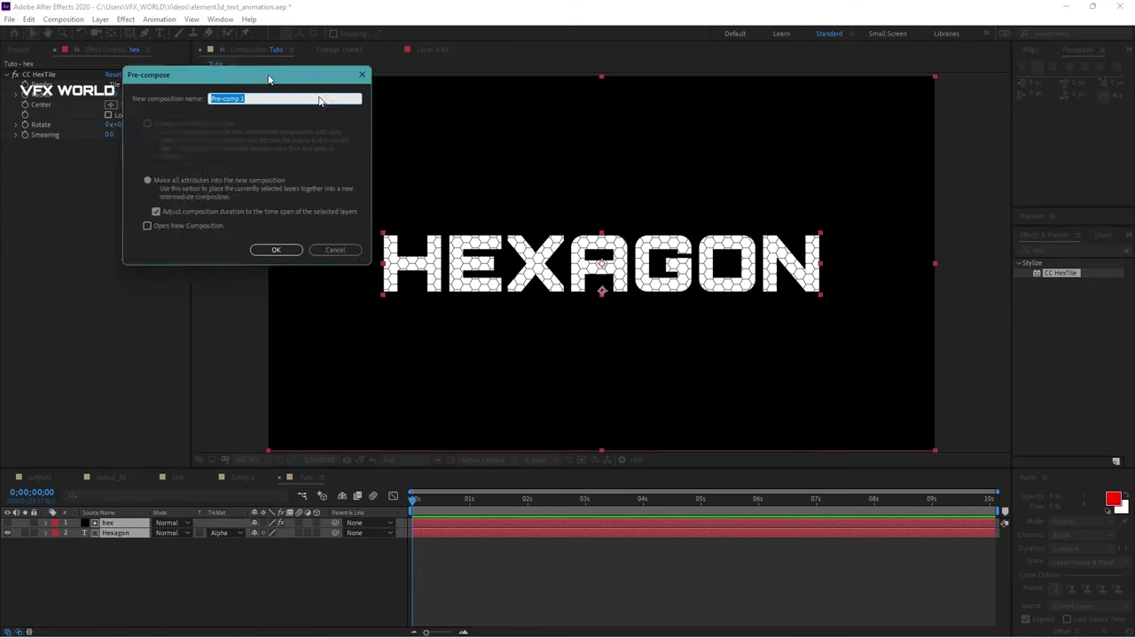
pyautogui.write('hex_')
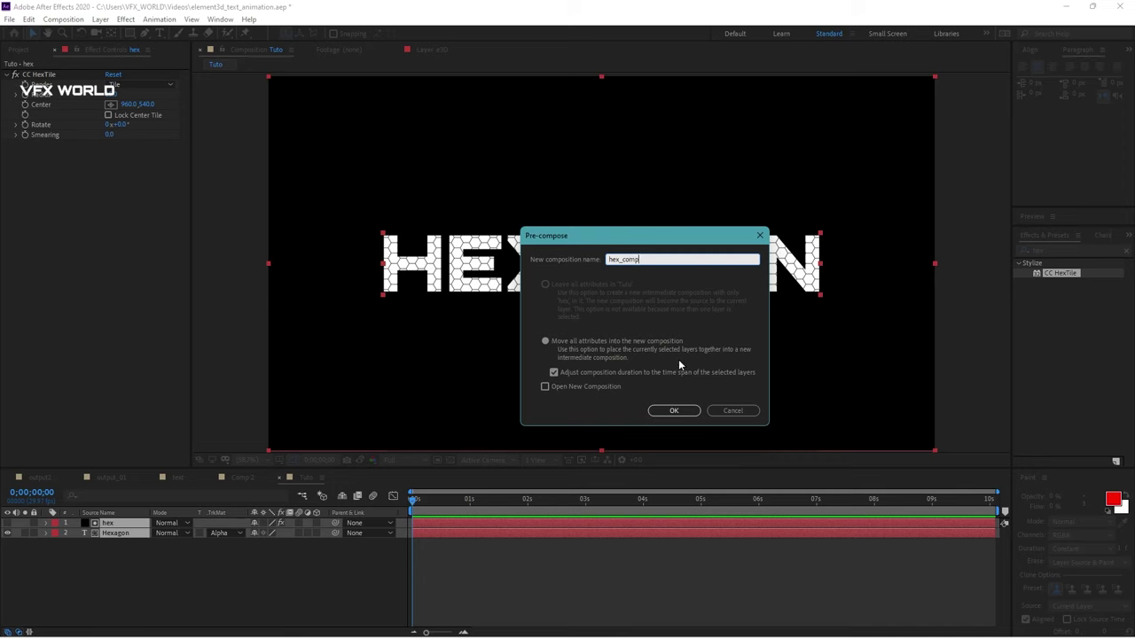
pyautogui.click(670, 412)
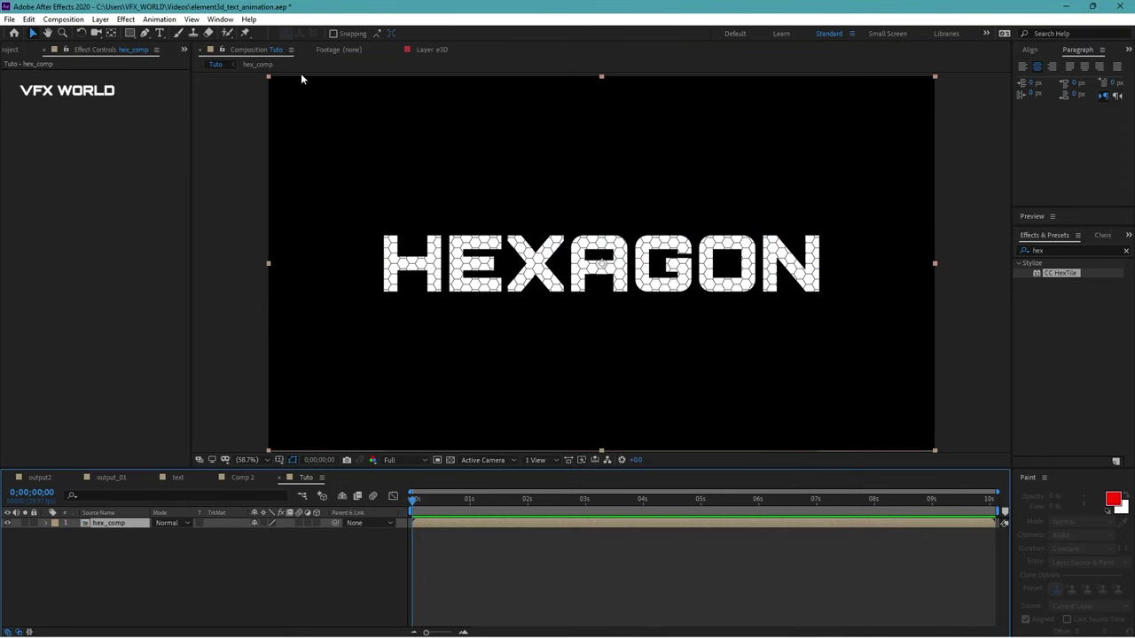
# Auto-trace the hex_comp layer on its Alpha channel to create outline masks.
pyautogui.click(100, 19)
pyautogui.click(132, 402)
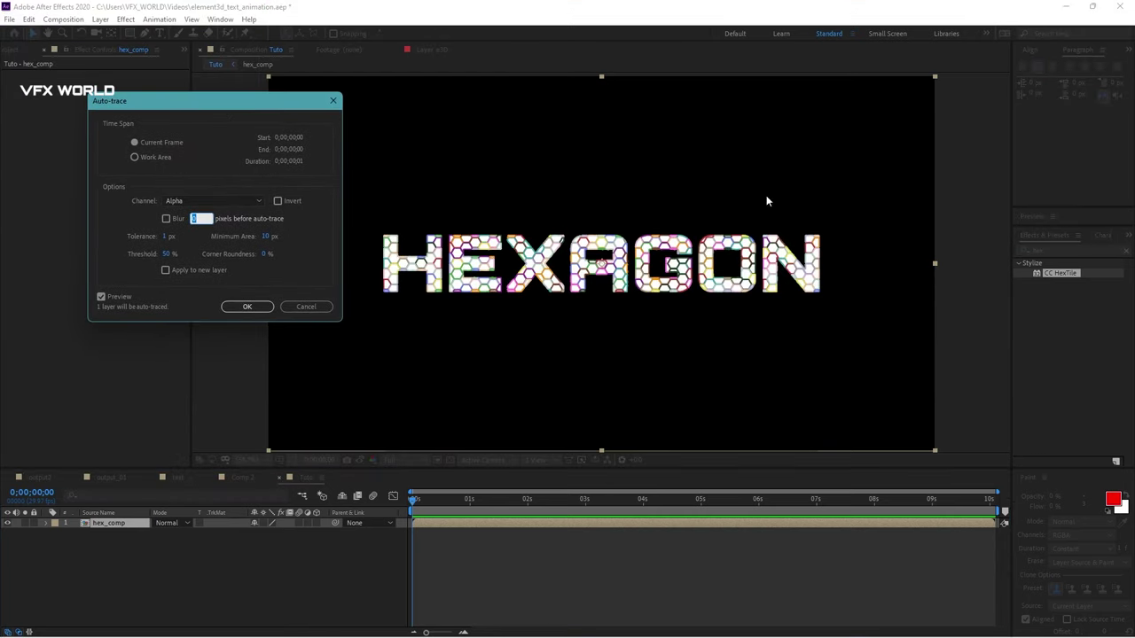
pyautogui.click(220, 204)
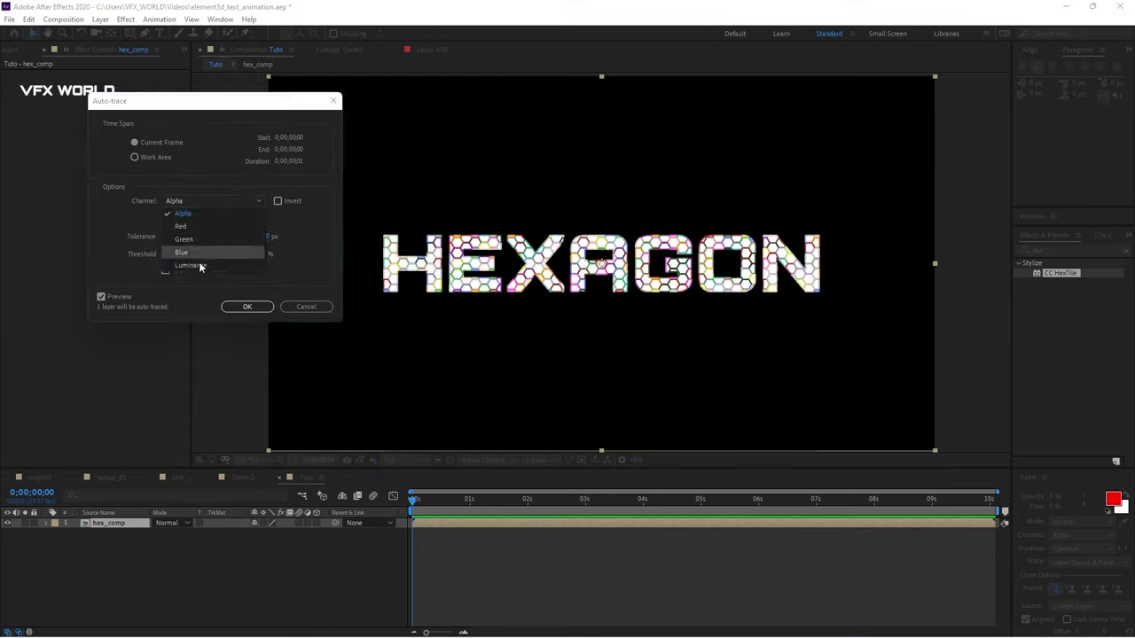
pyautogui.click(198, 266)
pyautogui.click(193, 202)
pyautogui.click(191, 209)
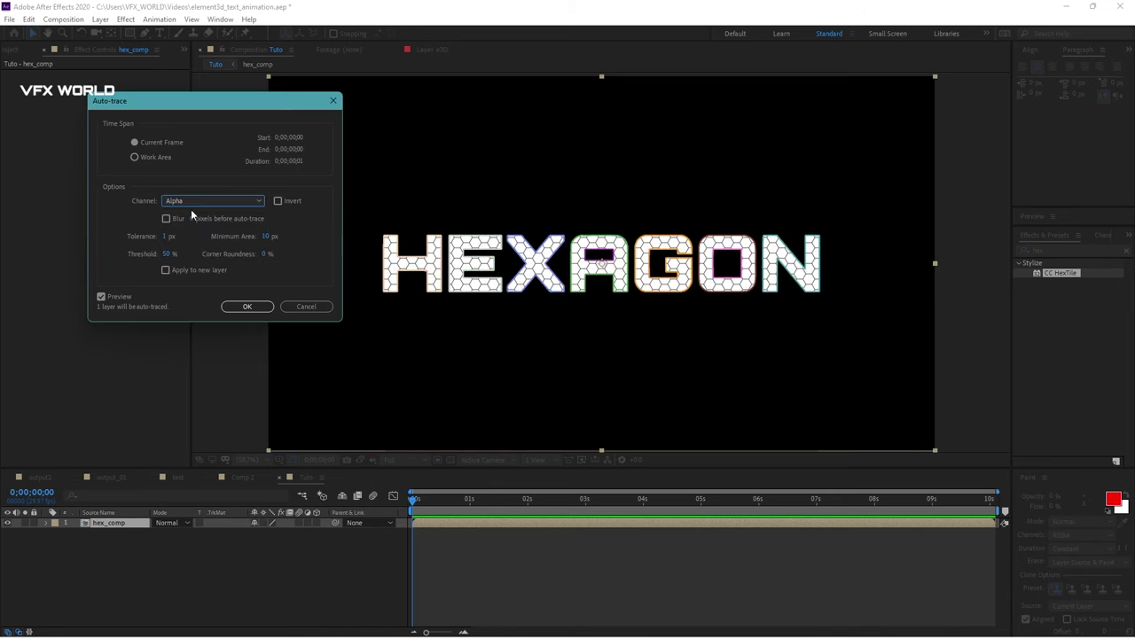
pyautogui.click(245, 307)
# Turn off the hex_comp layer's visibility.
pyautogui.press('.')
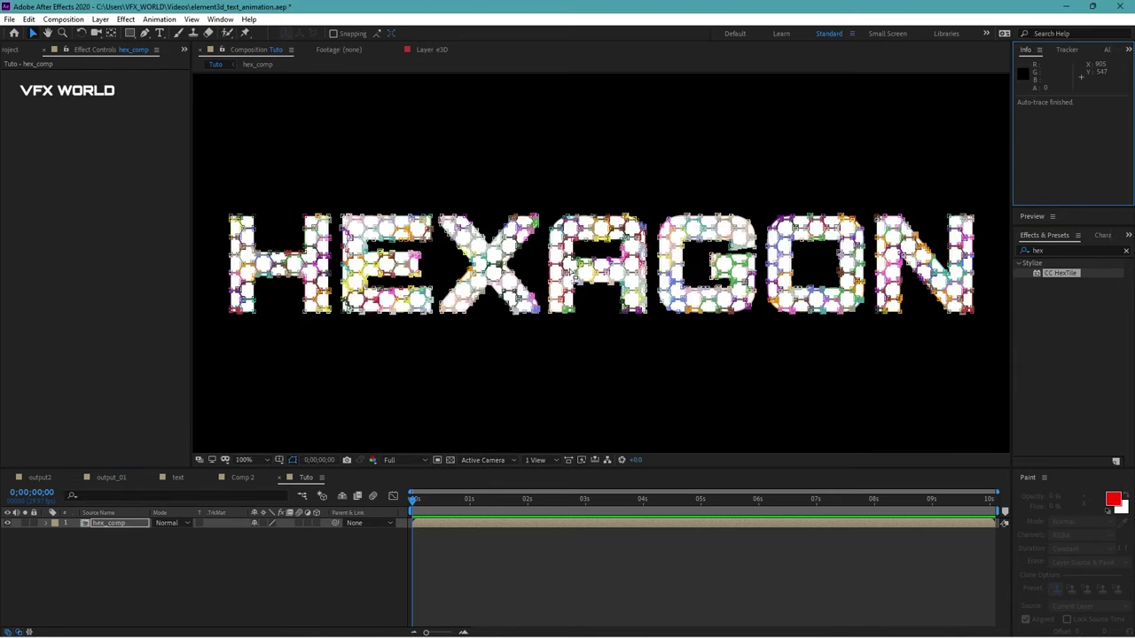
pyautogui.press('.')
pyautogui.click(263, 388)
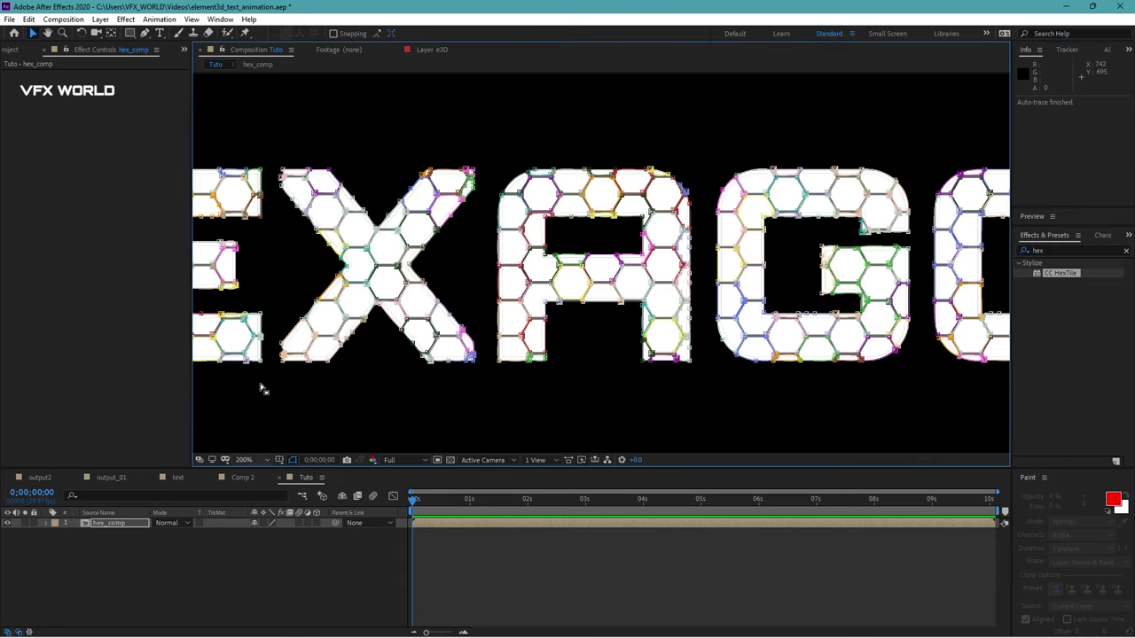
pyautogui.click(252, 462)
pyautogui.click(257, 253)
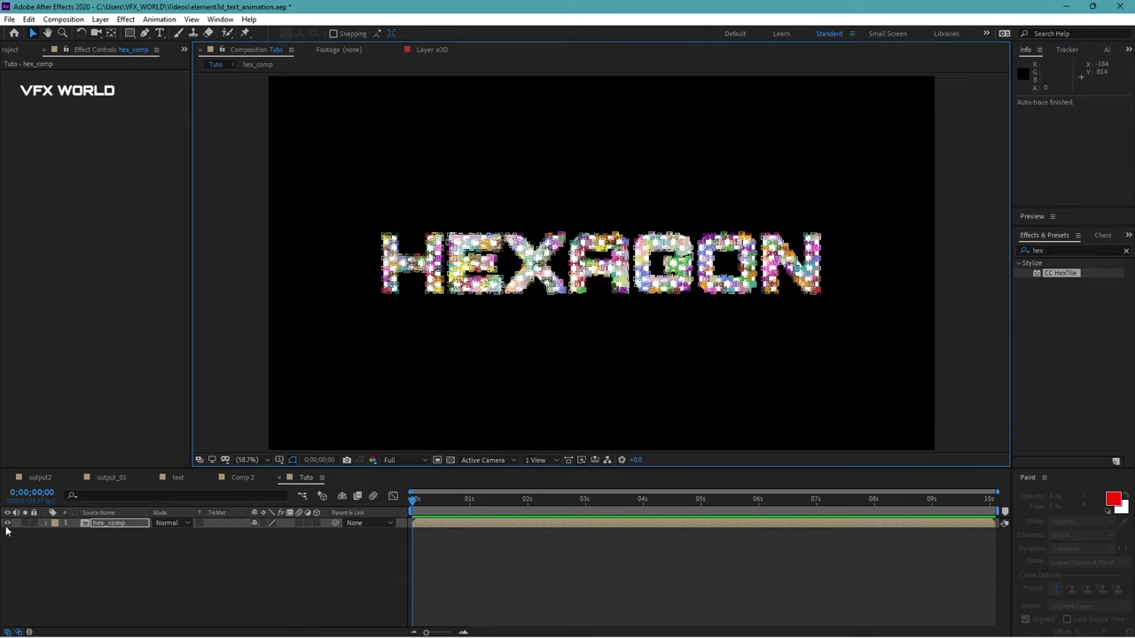
pyautogui.click(231, 563)
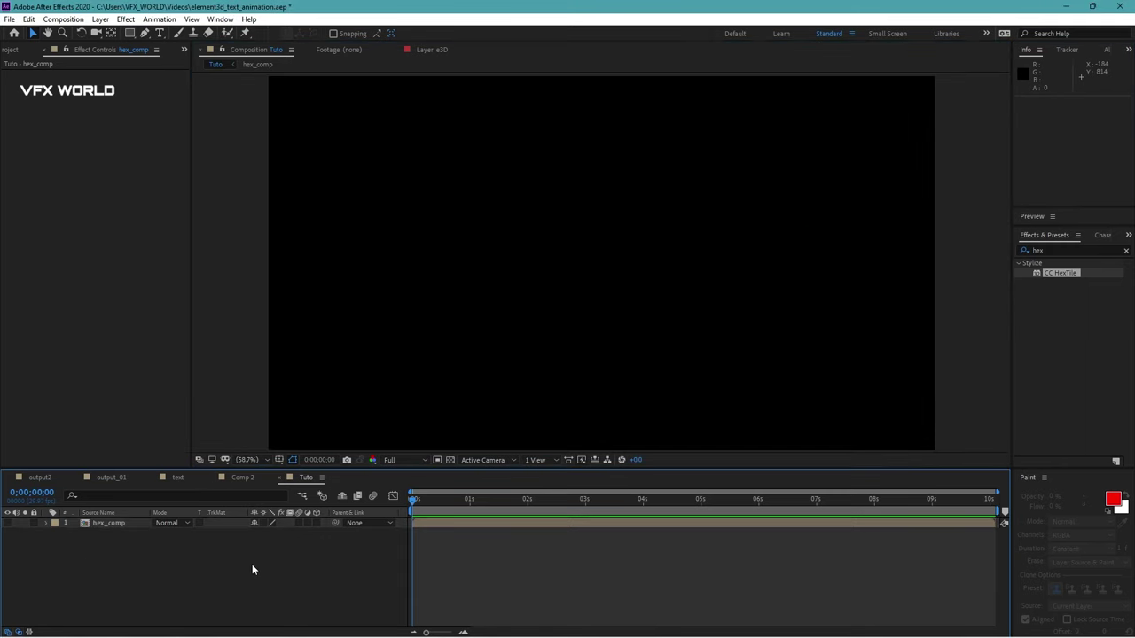
# Create a new solid layer named E3d.
pyautogui.rightClick(251, 564)
pyautogui.moveTo(301, 432)
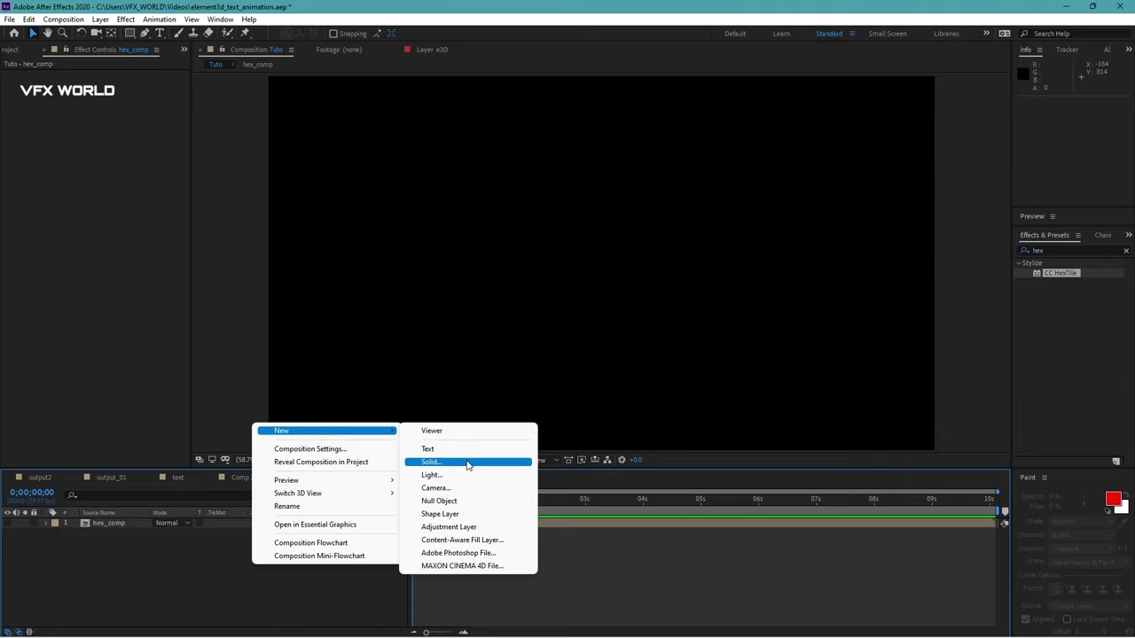
pyautogui.click(467, 463)
pyautogui.write('E3d')
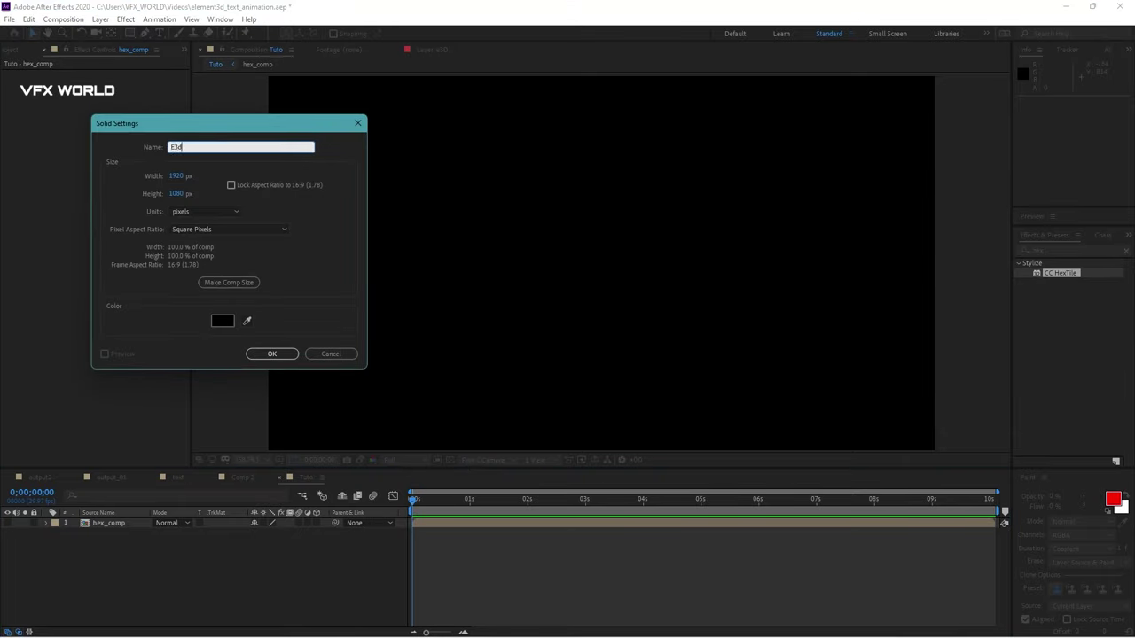
pyautogui.click(279, 359)
# Apply Element to E3d with Path Layer 1 set to hex_comp using Effects & Masks.
pyautogui.rightClick(123, 159)
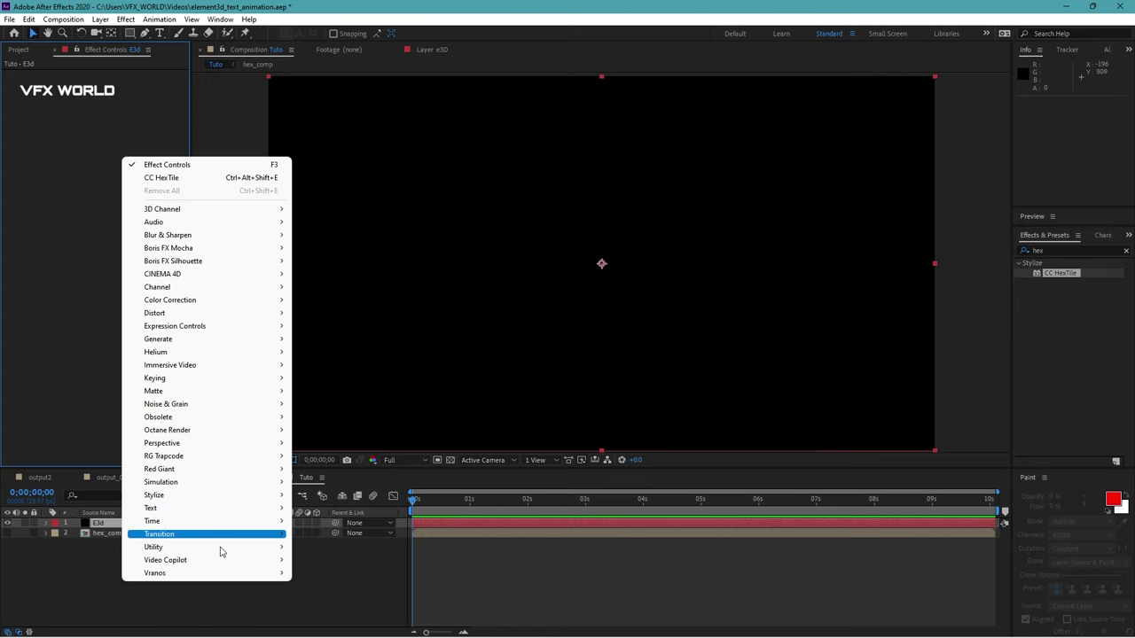
pyautogui.moveTo(222, 560)
pyautogui.click(364, 564)
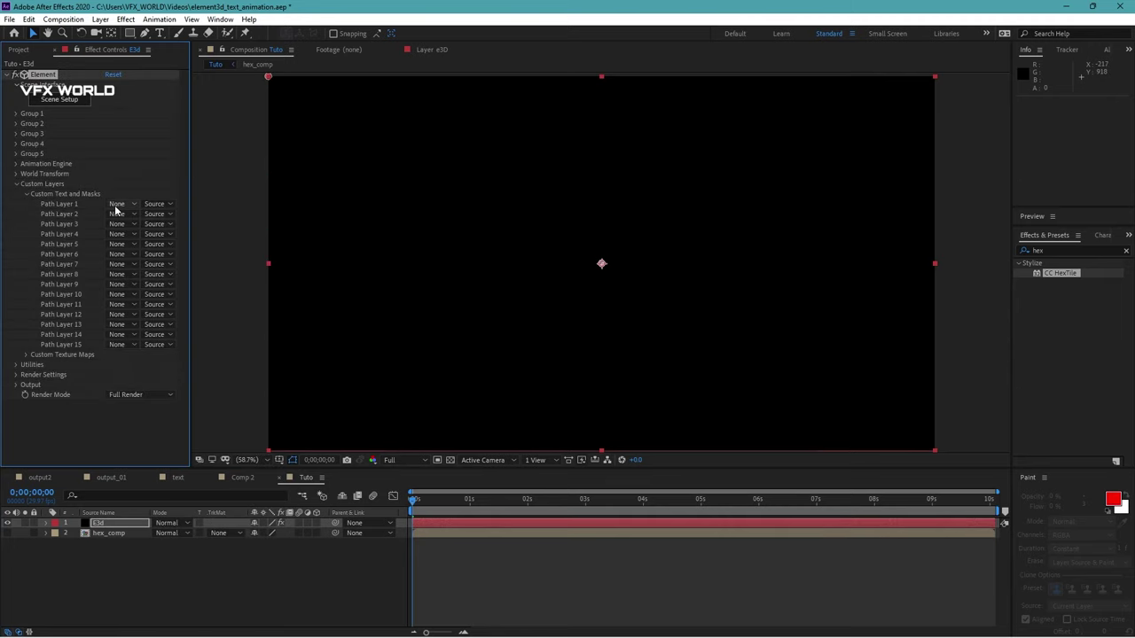
pyautogui.click(118, 204)
pyautogui.click(124, 249)
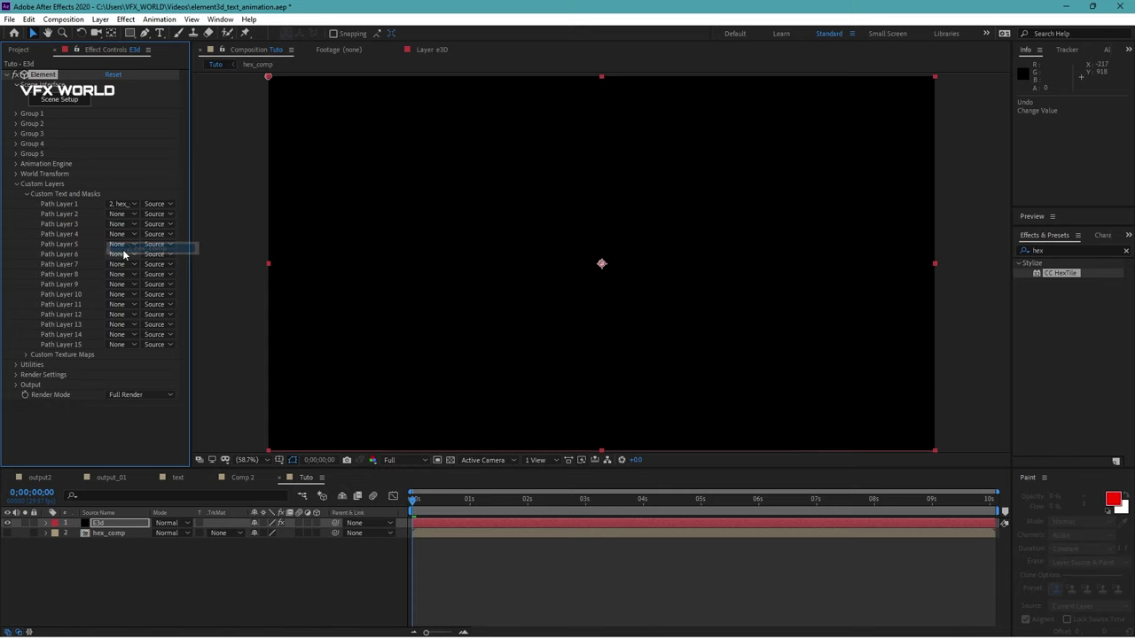
pyautogui.click(169, 206)
pyautogui.click(166, 244)
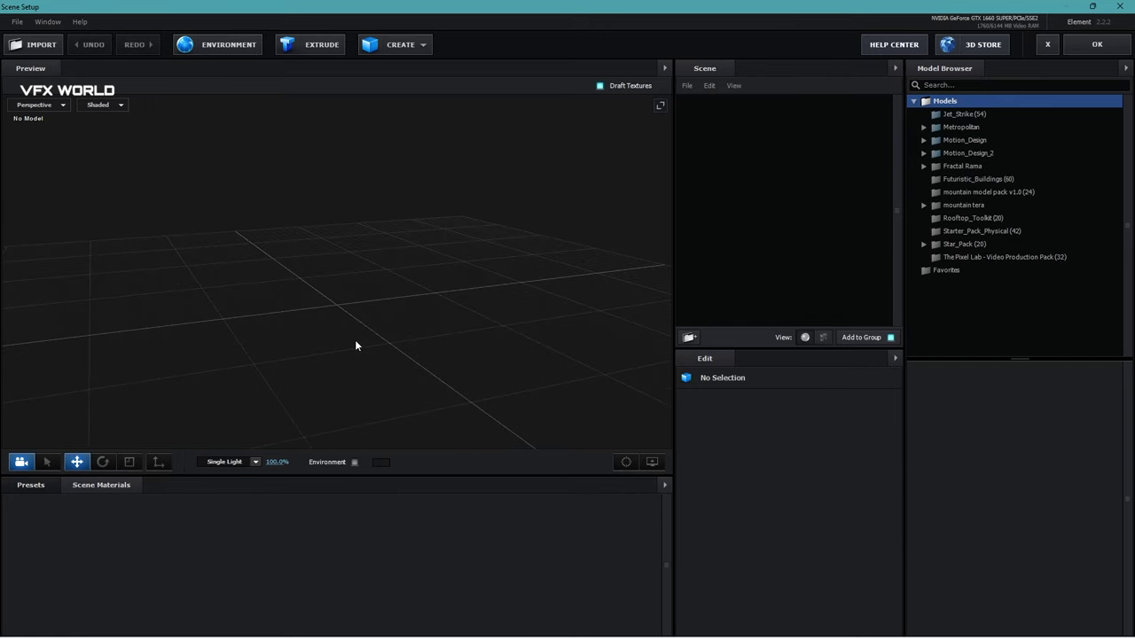
# Extrude the hex_comp path into a 3D HEXAGON text model.
pyautogui.click(308, 49)
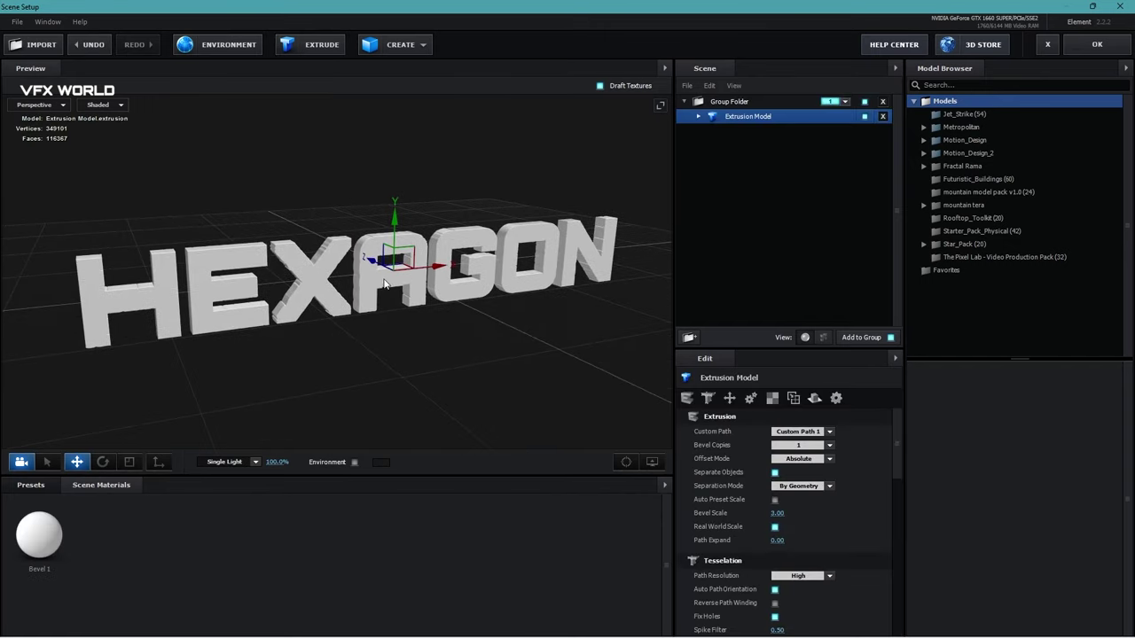
pyautogui.scroll(3, 361, 300)
pyautogui.scroll(2, 361, 300)
pyautogui.moveTo(361, 300)
pyautogui.mouseDown()
pyautogui.moveTo(387, 312)
pyautogui.moveTo(459, 250)
pyautogui.mouseUp()
pyautogui.scroll(5, 387, 312)
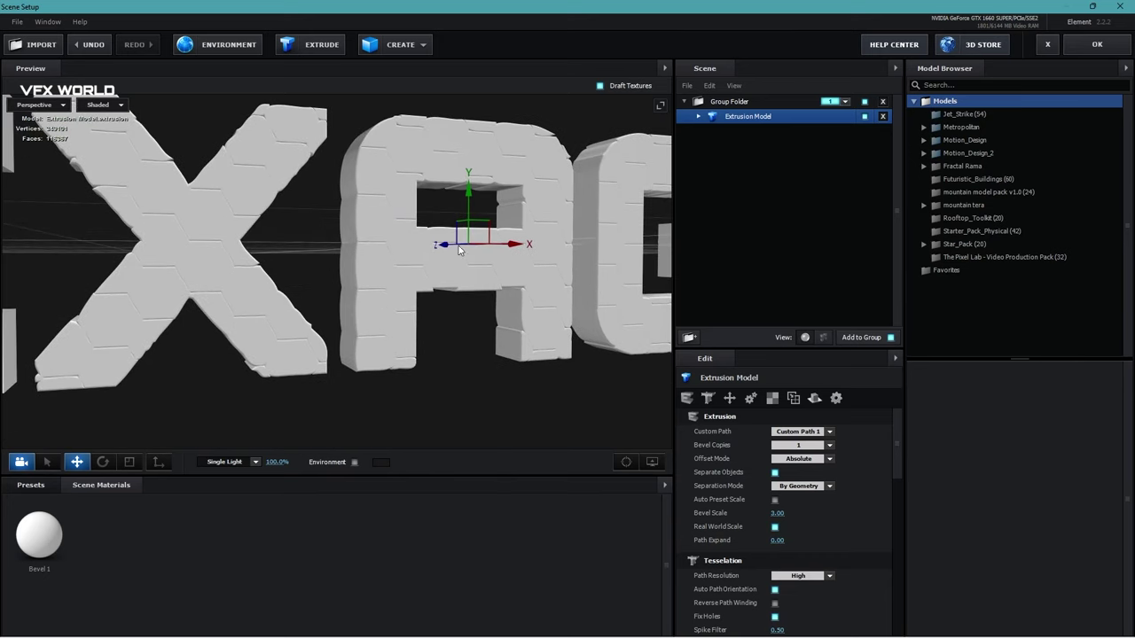
pyautogui.scroll(-3, 805, 567)
pyautogui.scroll(-4, 805, 568)
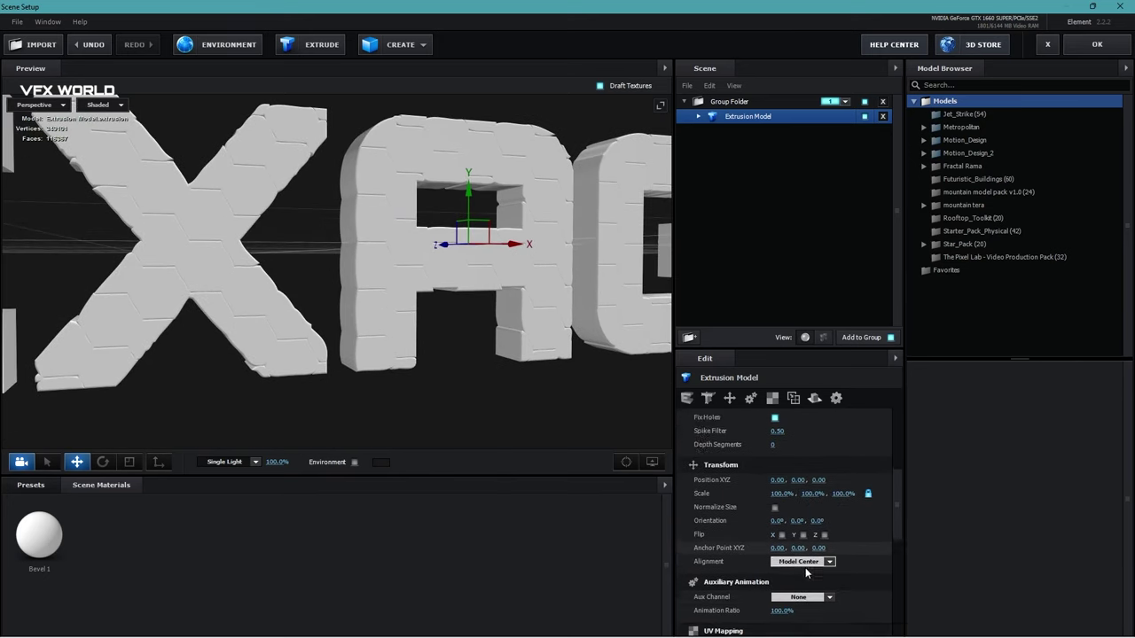
pyautogui.scroll(-3, 805, 568)
# Set the extrusion model's alignment to Bottom.
pyautogui.click(792, 516)
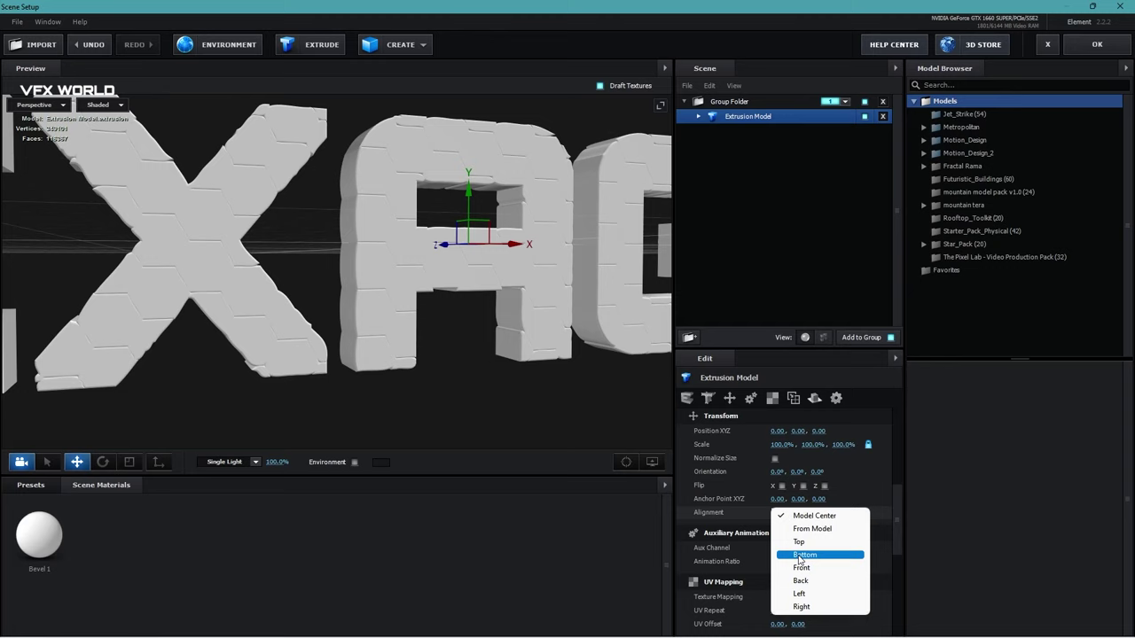
pyautogui.click(803, 555)
pyautogui.moveTo(520, 317); pyautogui.dragTo(319, 337)
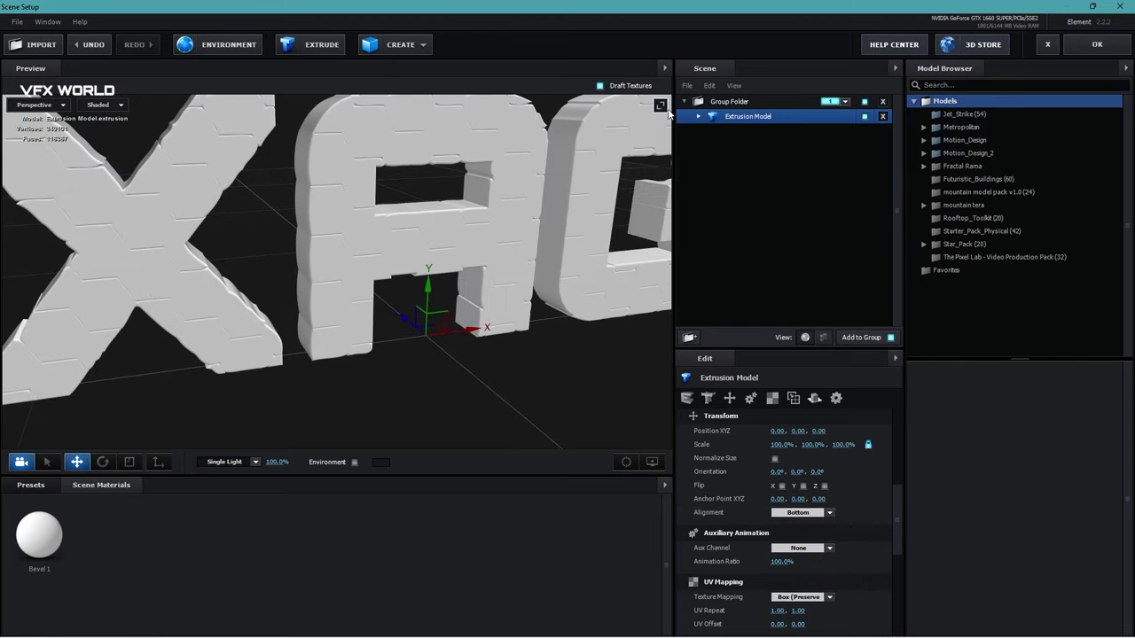
pyautogui.click(751, 132)
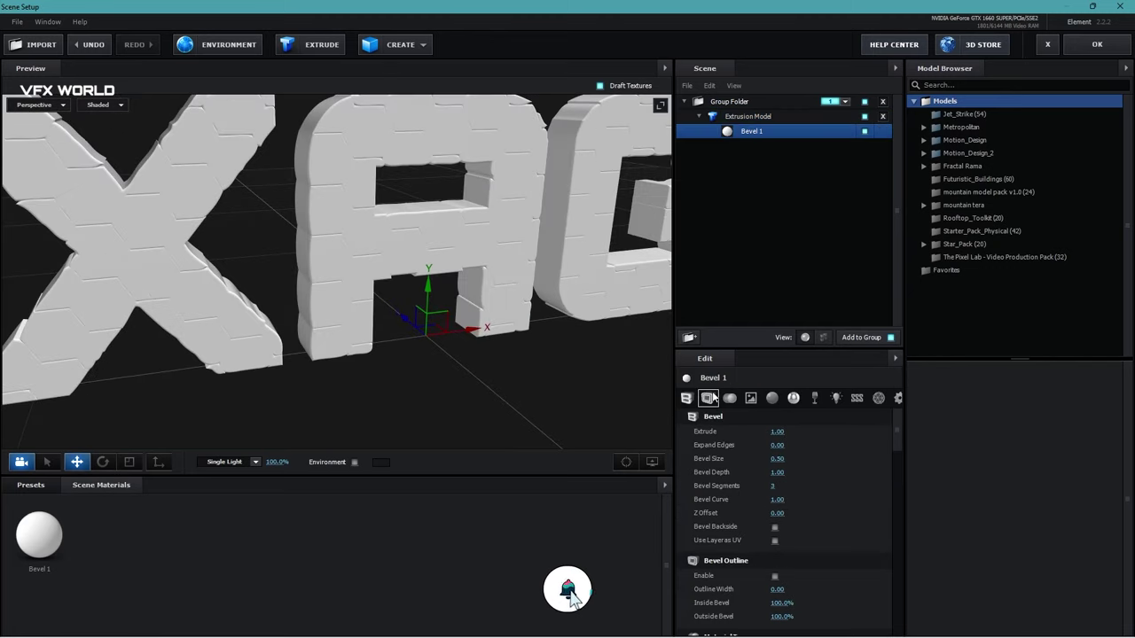
# Set Bevel Size to 0.25 and Expand Edges to -0.25.
pyautogui.scroll(-3, 723, 467)
pyautogui.scroll(3, 723, 467)
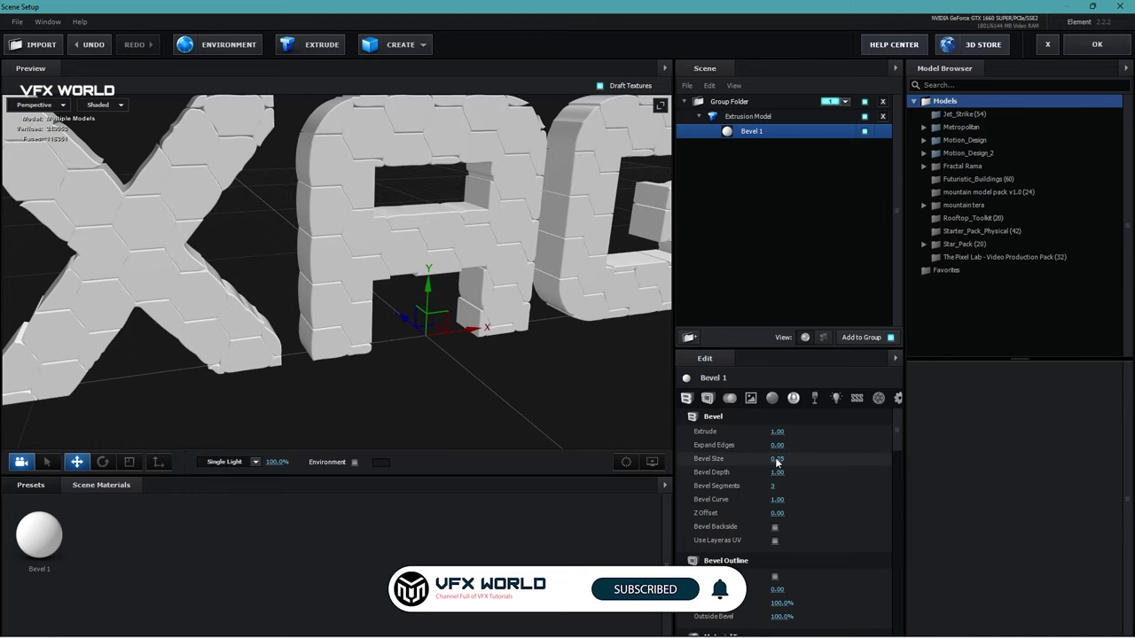
pyautogui.scroll(5, 524, 280)
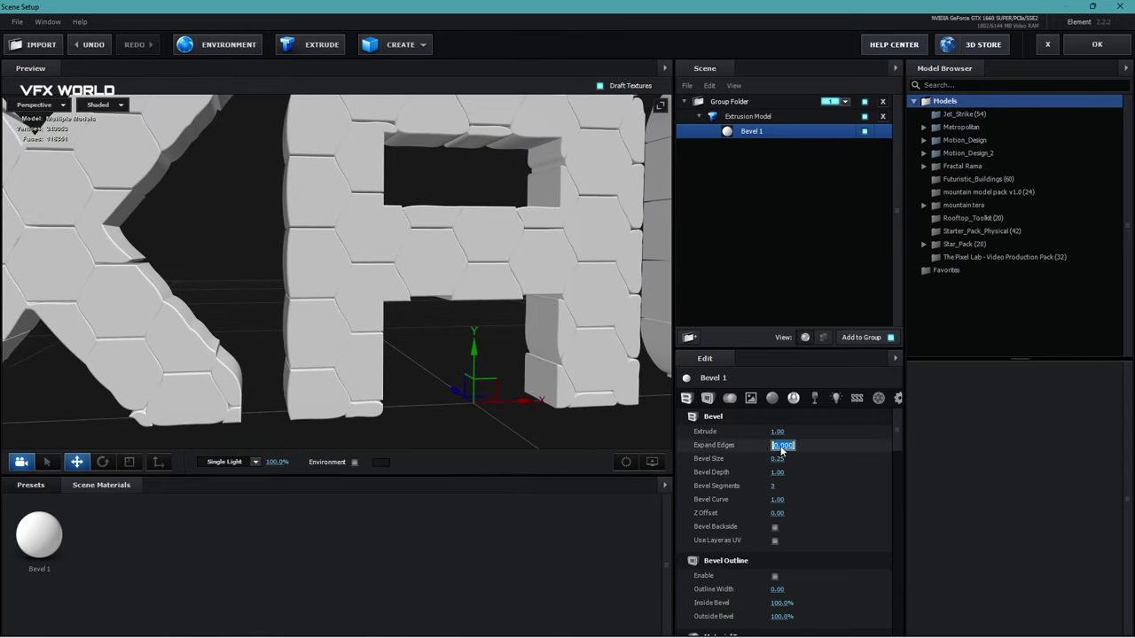
pyautogui.write('-0.25')
pyautogui.press('Return')
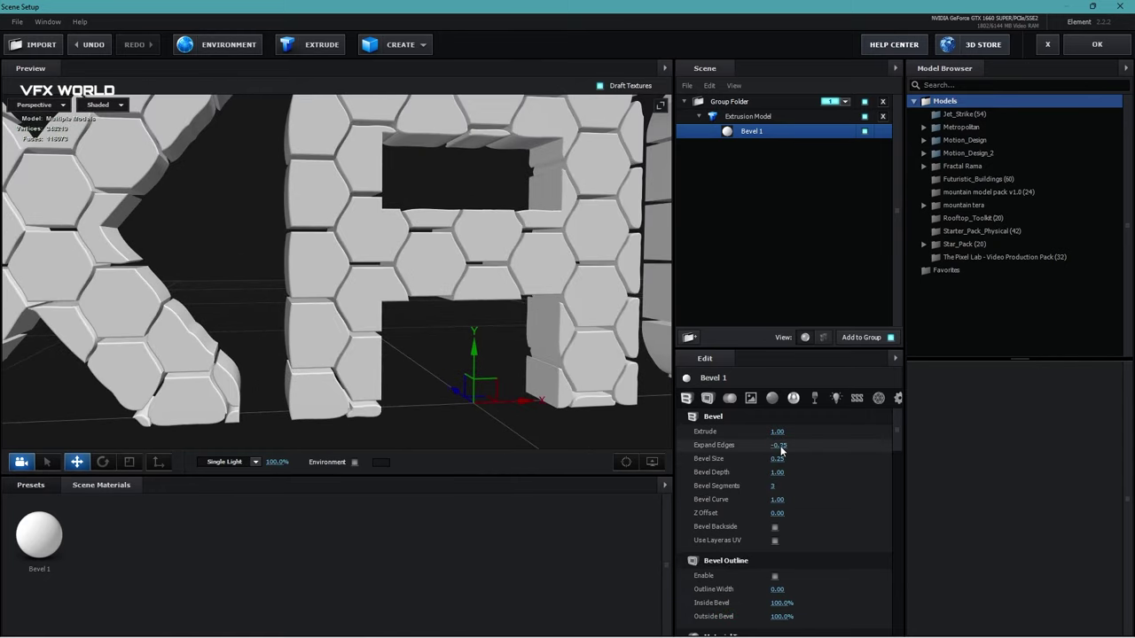
pyautogui.moveTo(446, 352); pyautogui.dragTo(409, 332)
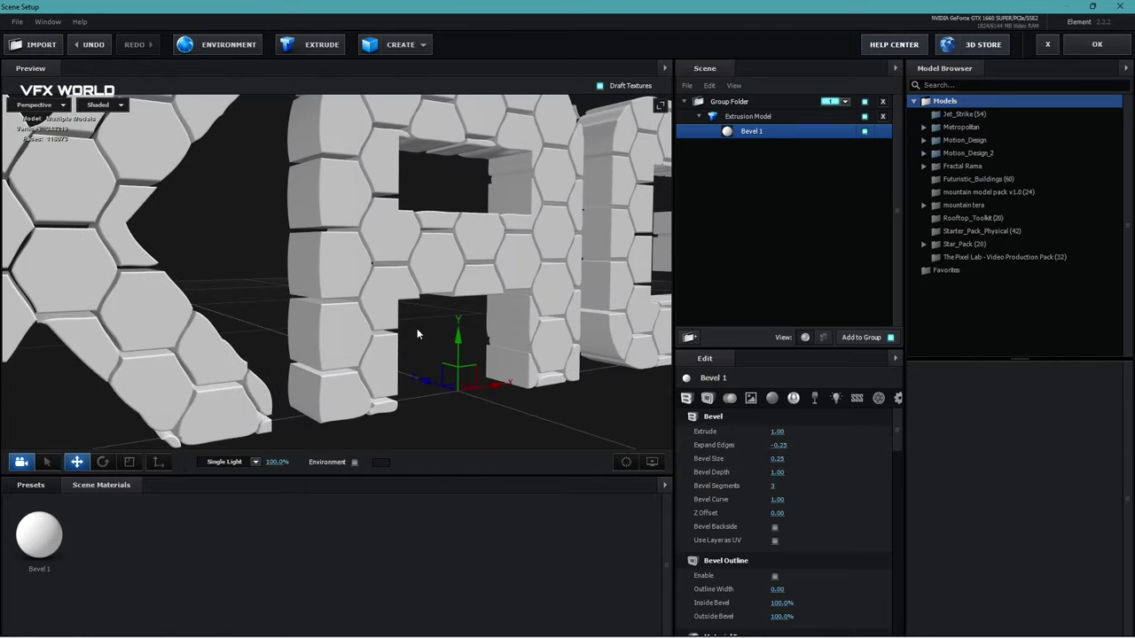
# Set Bevel Curve to 0.15 and enable Bevel Backside.
pyautogui.scroll(5, 407, 325)
pyautogui.scroll(4, 422, 287)
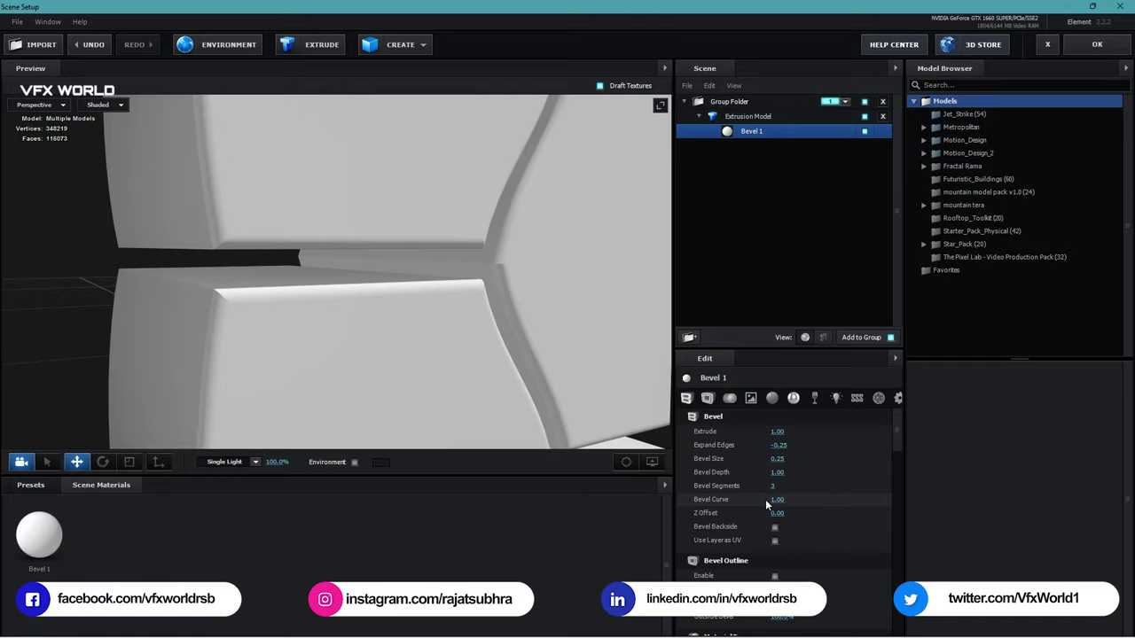
pyautogui.write('0.15')
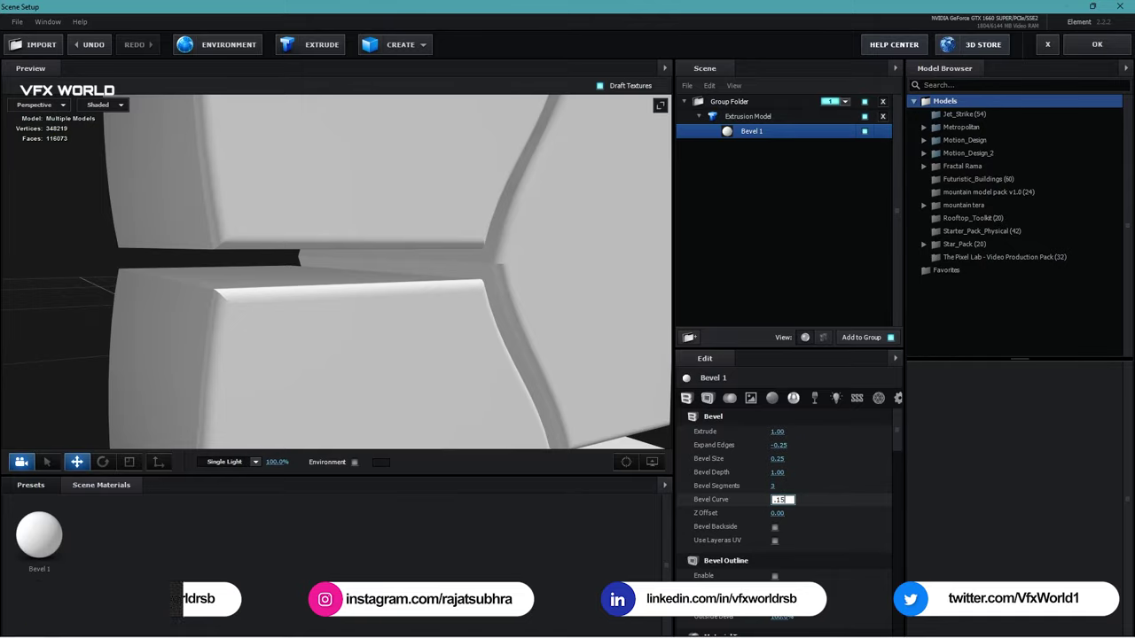
pyautogui.press('Return')
pyautogui.scroll(-2, 399, 283)
pyautogui.scroll(-3, 398, 282)
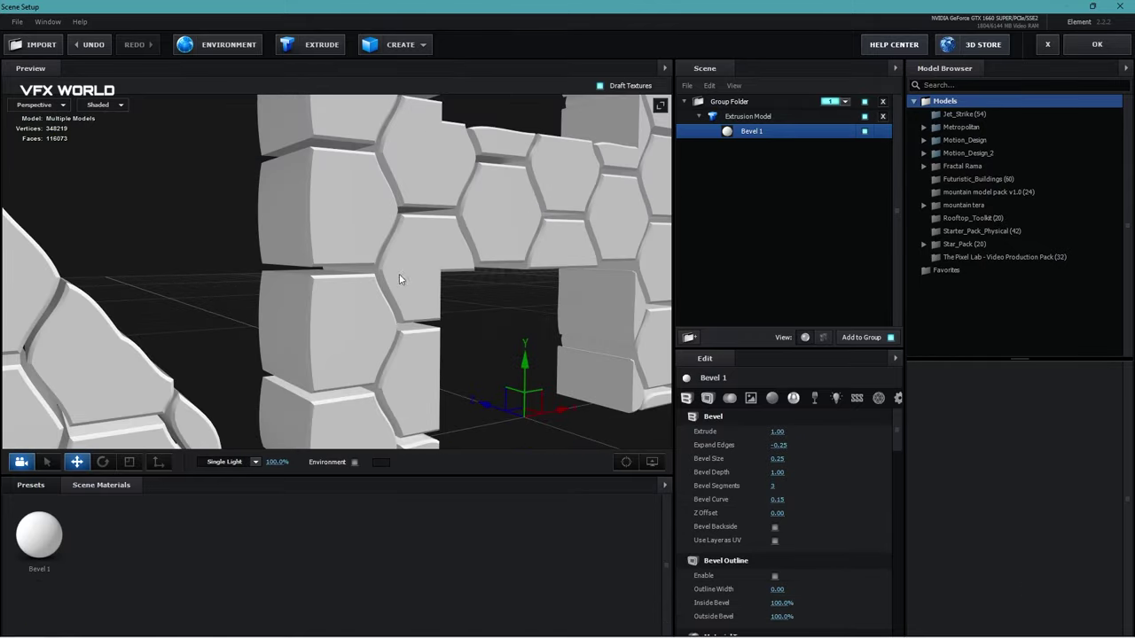
pyautogui.scroll(-3, 408, 302)
pyautogui.scroll(-3, 396, 319)
pyautogui.moveTo(397, 334)
pyautogui.mouseDown()
pyautogui.moveTo(426, 316)
pyautogui.moveTo(467, 239)
pyautogui.mouseUp()
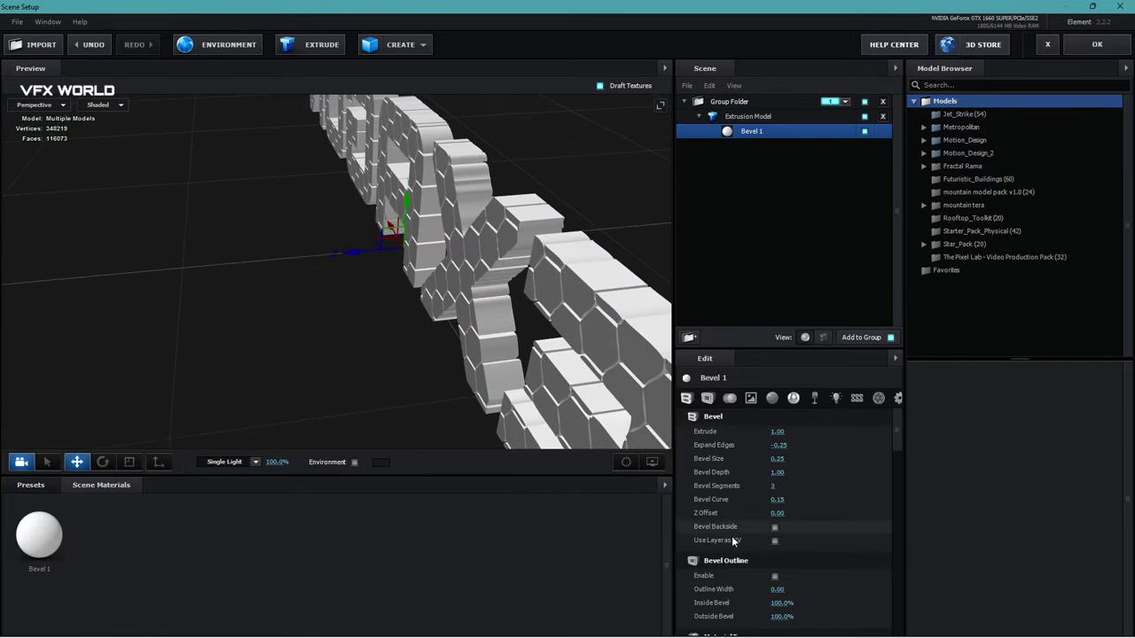
pyautogui.click(774, 527)
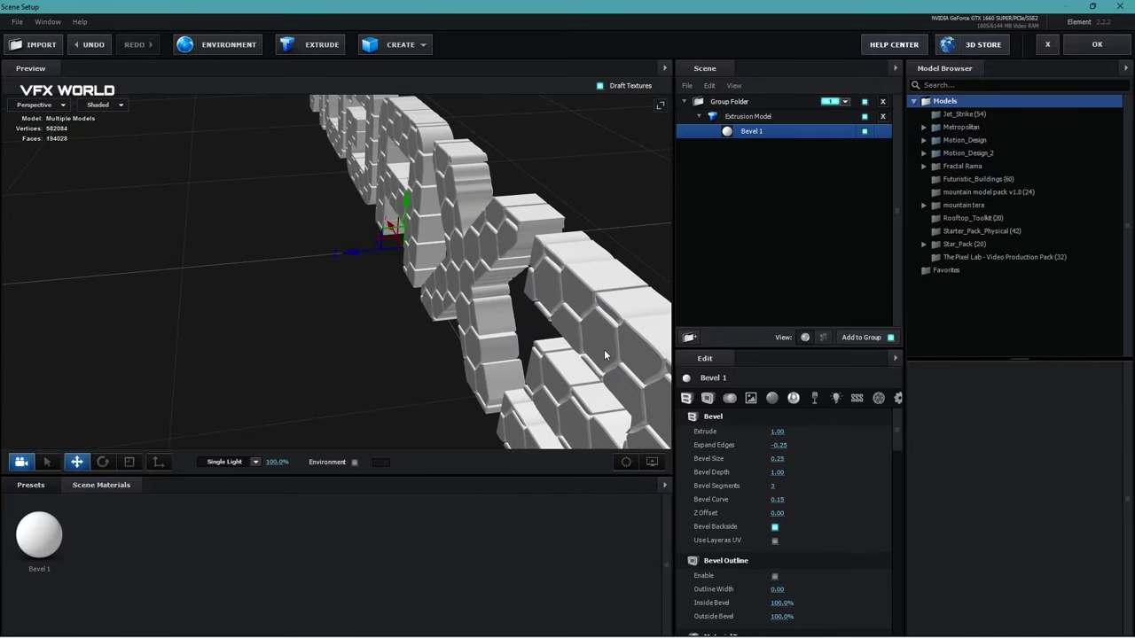
pyautogui.moveTo(602, 349)
pyautogui.mouseDown()
pyautogui.moveTo(423, 313)
pyautogui.moveTo(511, 310)
pyautogui.moveTo(498, 307)
pyautogui.mouseUp()
# Apply the 62_Bright Blue material from E3D Material Pack_1 to the HEXAGON text.
pyautogui.click(18, 487)
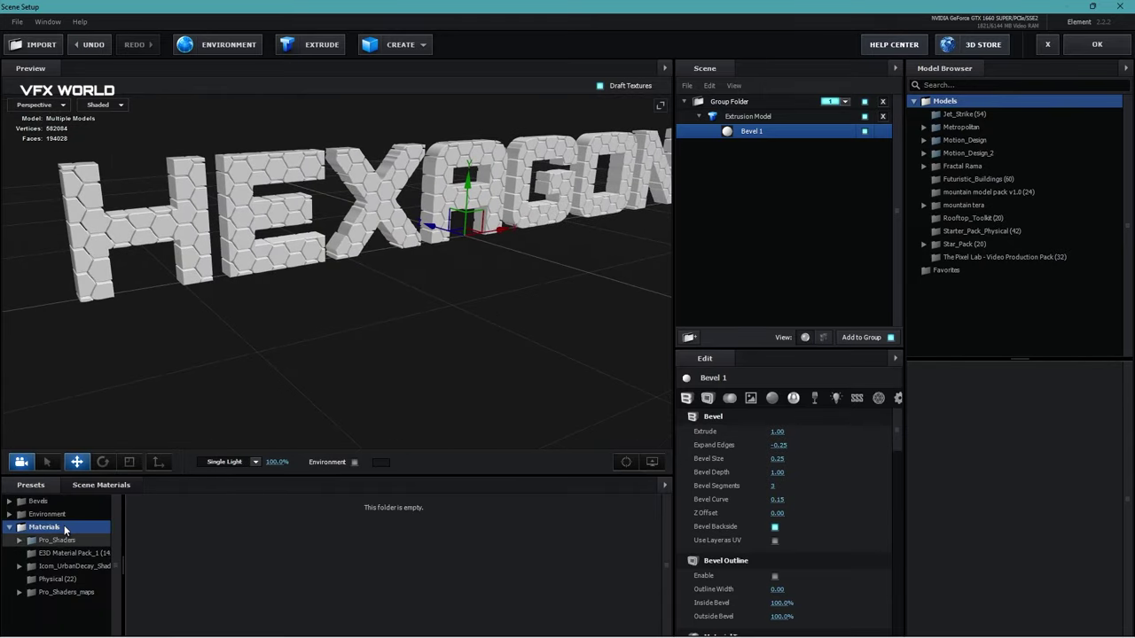
pyautogui.click(63, 552)
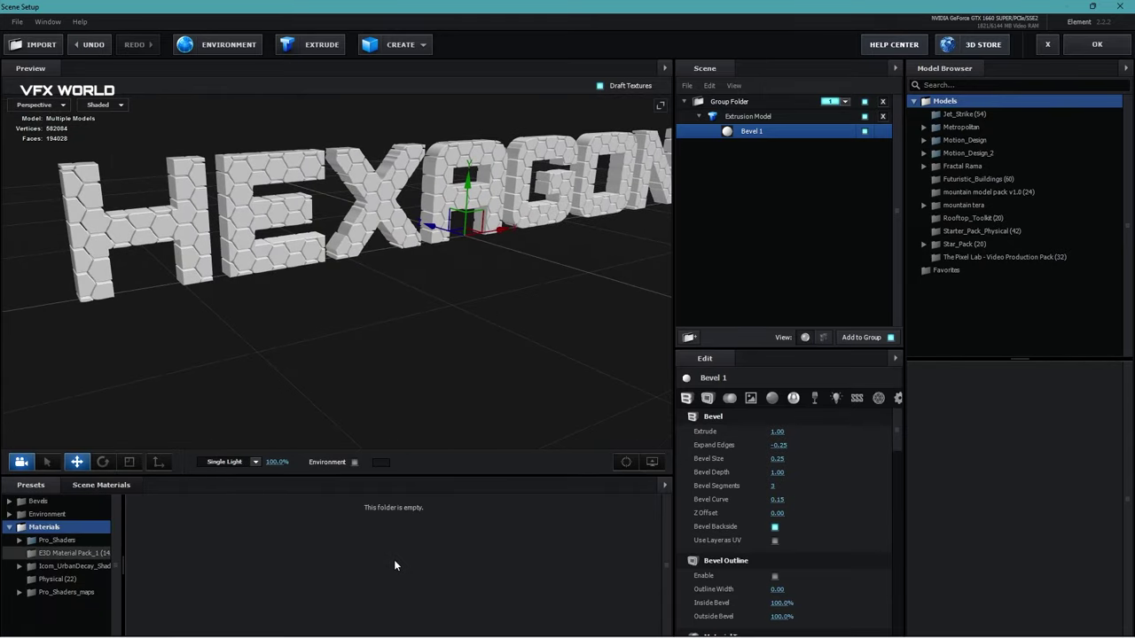
pyautogui.scroll(-3, 396, 559)
pyautogui.scroll(-2, 395, 562)
pyautogui.scroll(-2, 470, 567)
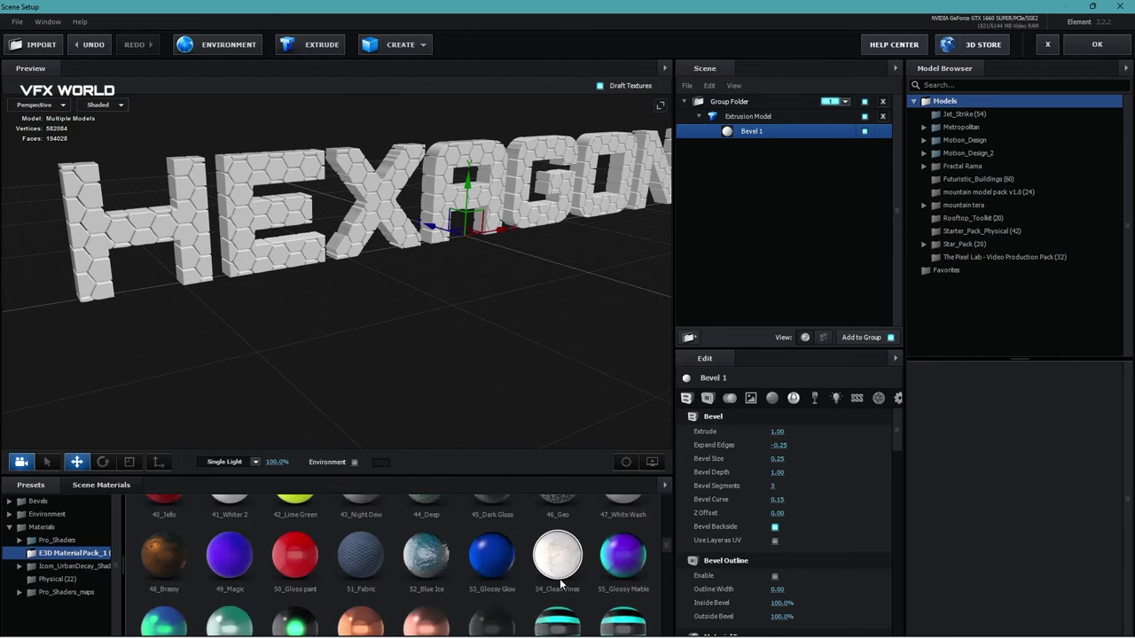
pyautogui.scroll(-2, 552, 572)
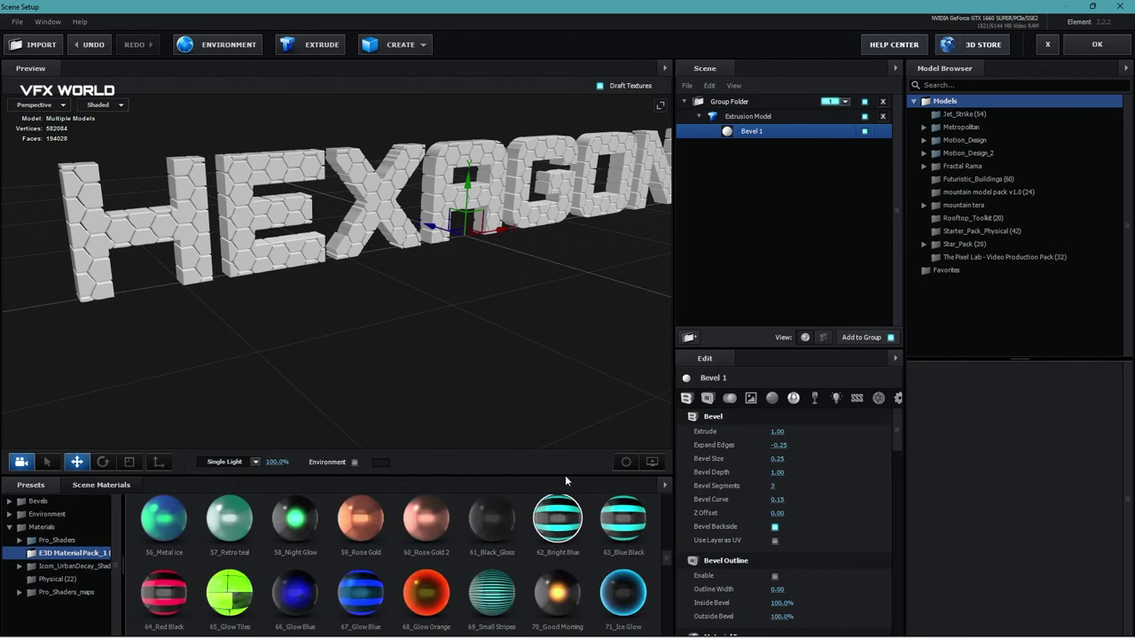
pyautogui.moveTo(557, 518)
pyautogui.mouseDown()
pyautogui.moveTo(439, 188)
pyautogui.moveTo(426, 275)
pyautogui.moveTo(458, 312)
pyautogui.mouseUp()
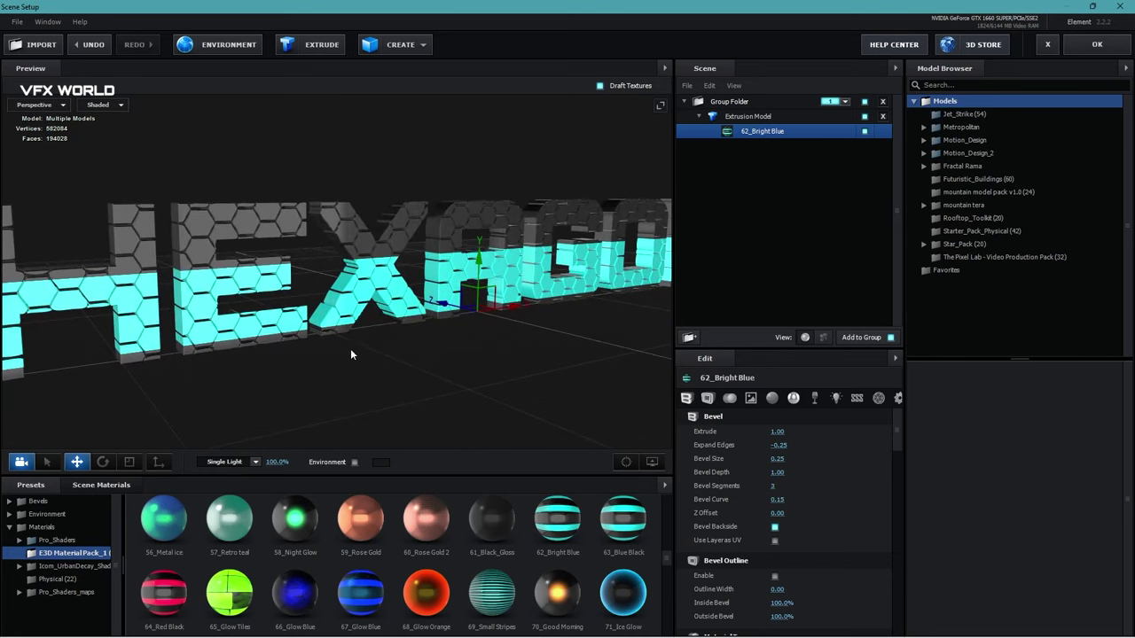
pyautogui.moveTo(351, 353); pyautogui.dragTo(365, 359)
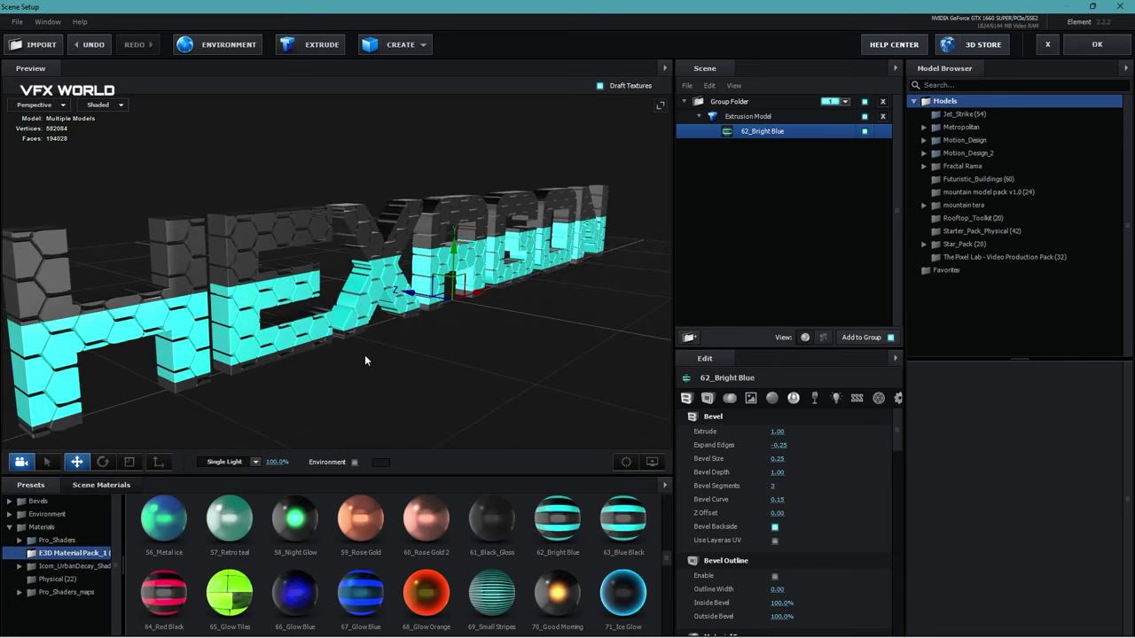
pyautogui.click(754, 118)
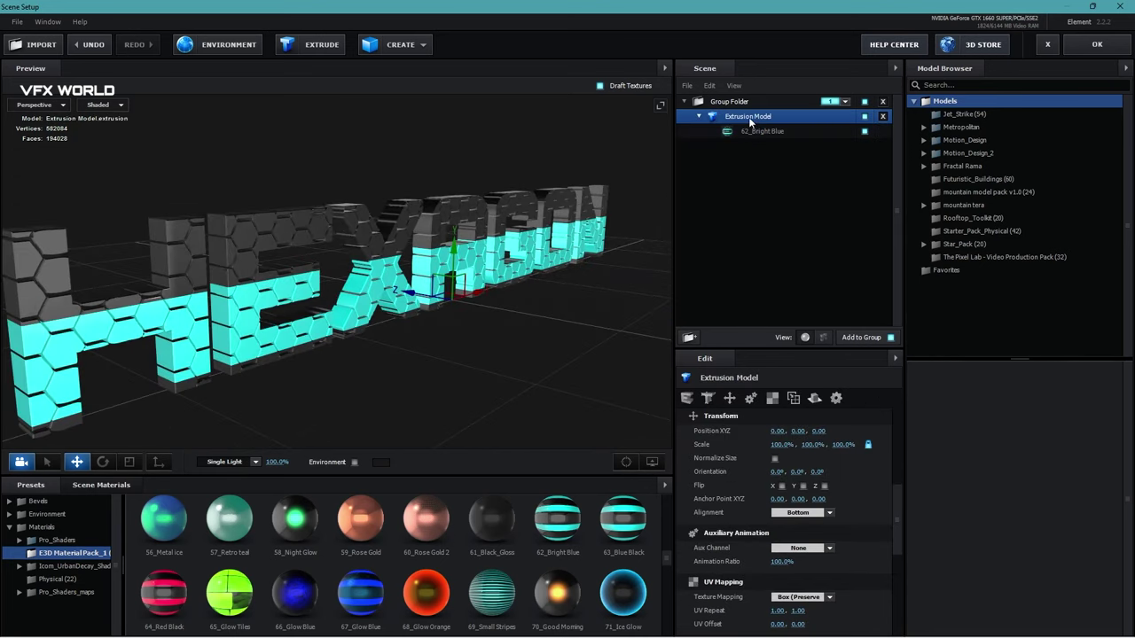
# Switch the model's UV mapping to Plane YZ with a small UV offset.
pyautogui.click(770, 400)
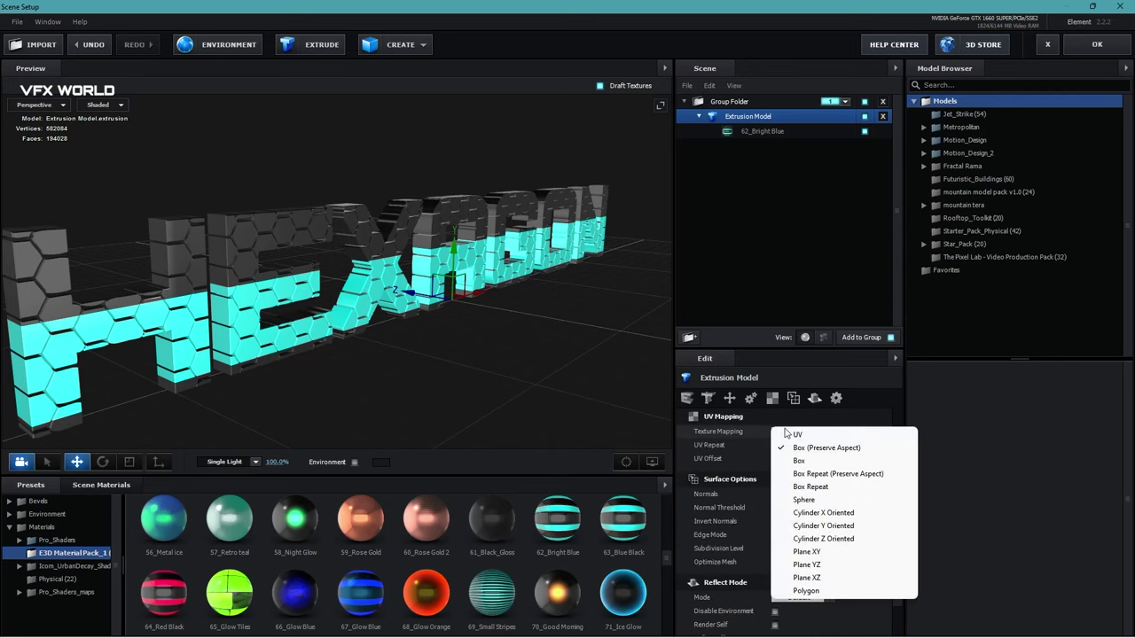
pyautogui.click(807, 565)
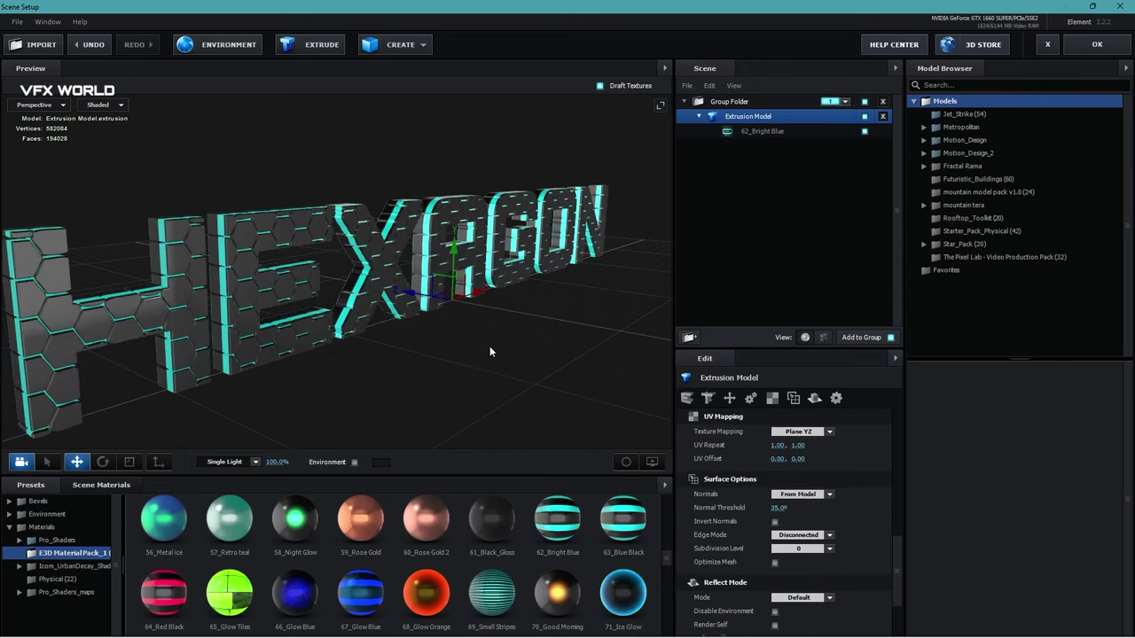
pyautogui.moveTo(489, 346); pyautogui.dragTo(376, 299)
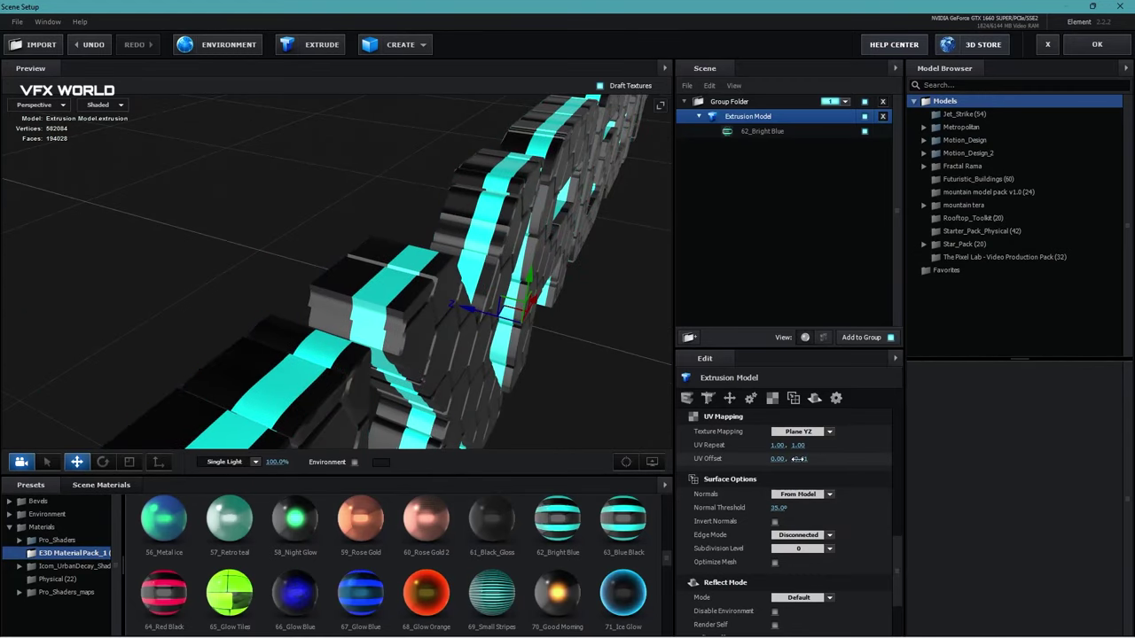
pyautogui.moveTo(797, 458); pyautogui.dragTo(803, 459)
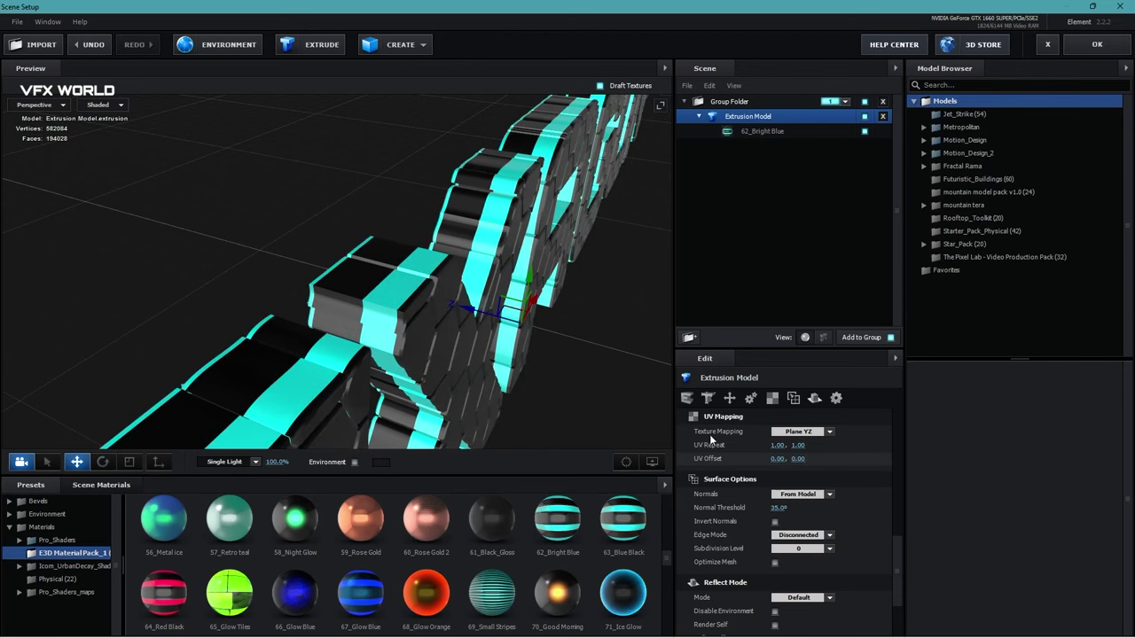
pyautogui.moveTo(345, 280)
pyautogui.mouseDown()
pyautogui.moveTo(281, 302)
pyautogui.moveTo(349, 237)
pyautogui.moveTo(334, 235)
pyautogui.mouseUp()
pyautogui.scroll(-5, 352, 267)
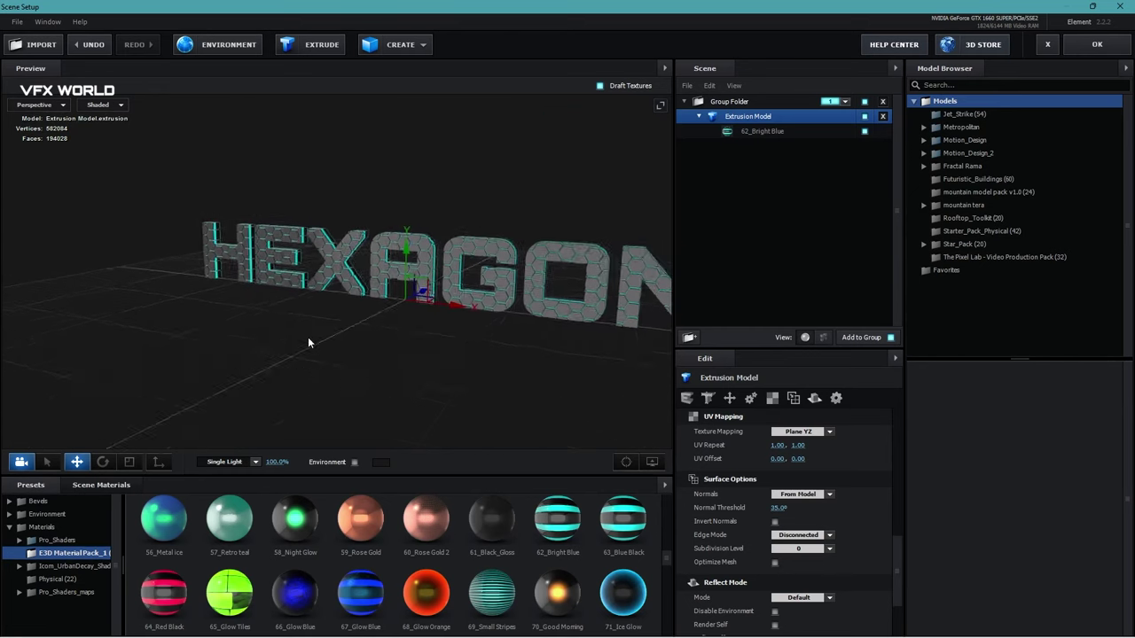
# Set the extrusion's Reflect Mode to Spherical.
pyautogui.click(813, 398)
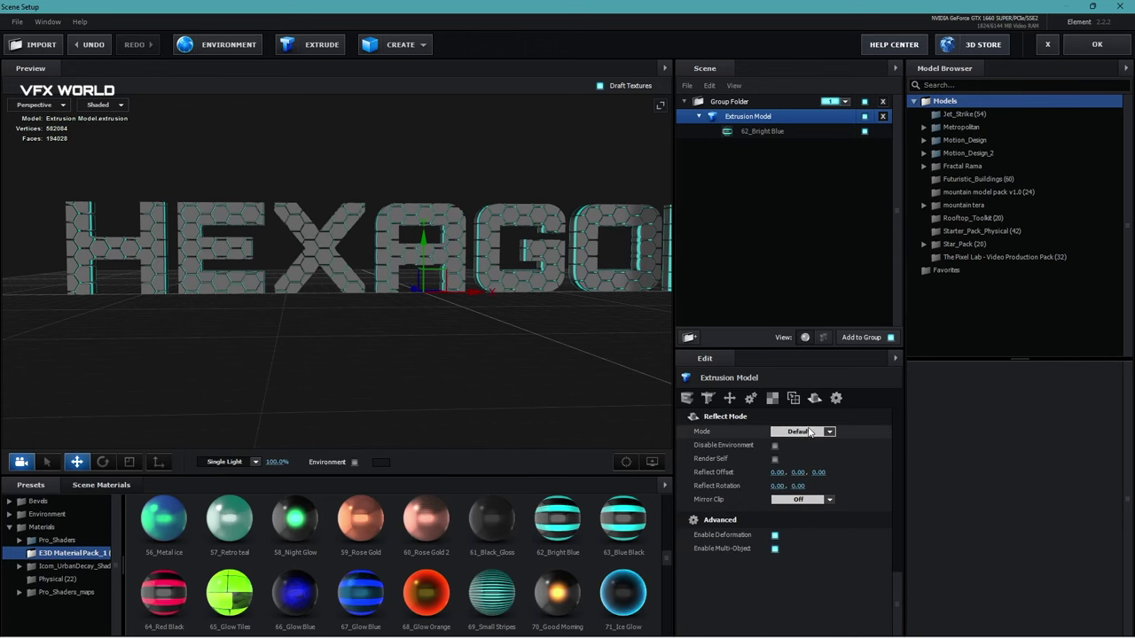
pyautogui.click(800, 431)
pyautogui.click(806, 472)
pyautogui.moveTo(418, 384); pyautogui.dragTo(360, 208)
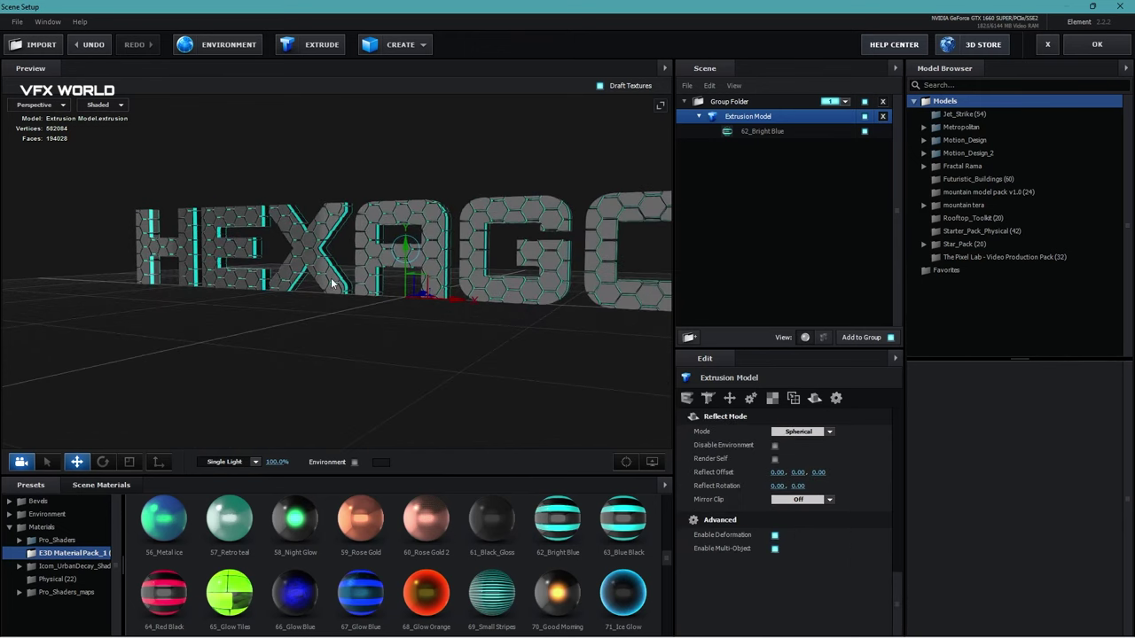
pyautogui.moveTo(332, 283); pyautogui.dragTo(703, 185)
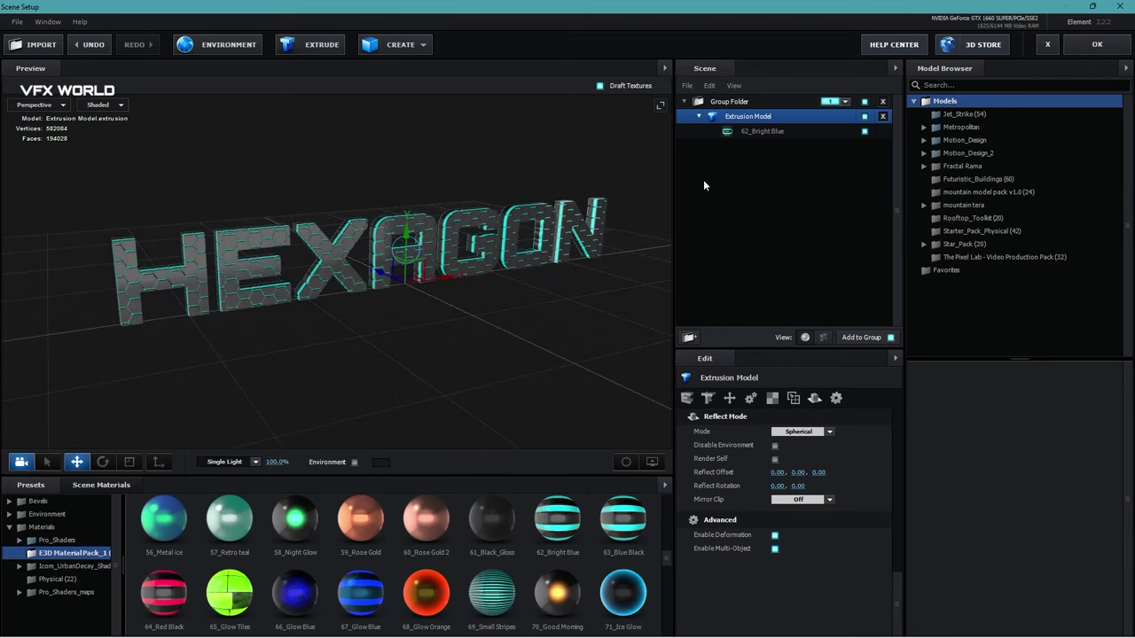
pyautogui.click(422, 44)
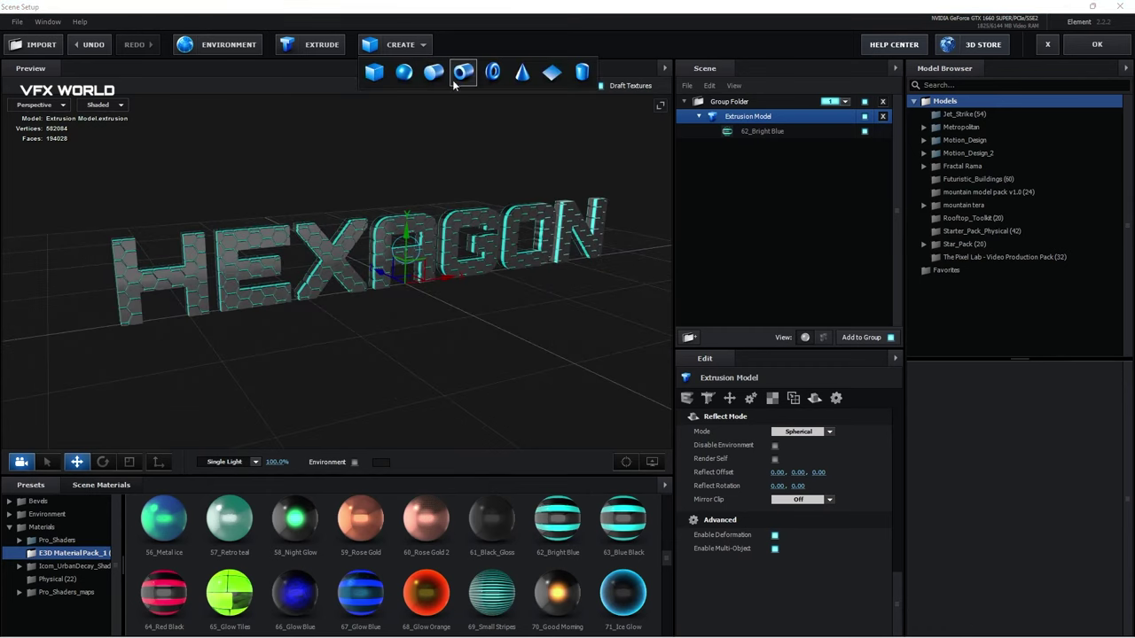
# Add a plane and scale it to 1000% as a floor.
pyautogui.click(549, 73)
pyautogui.click(785, 509)
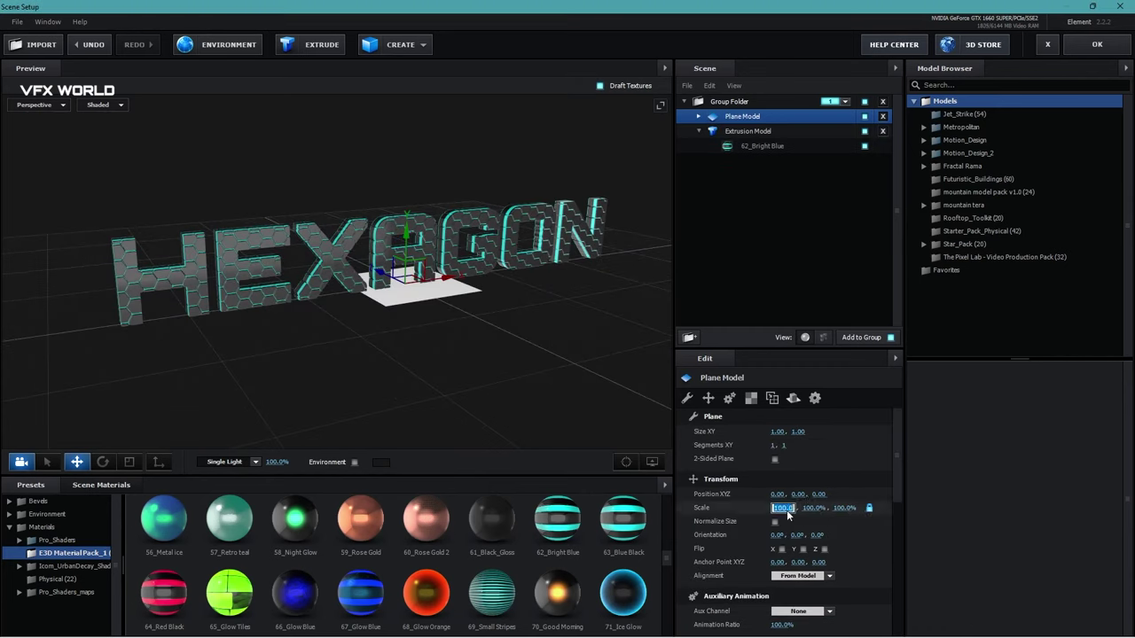
pyautogui.write('1000')
pyautogui.press('Return')
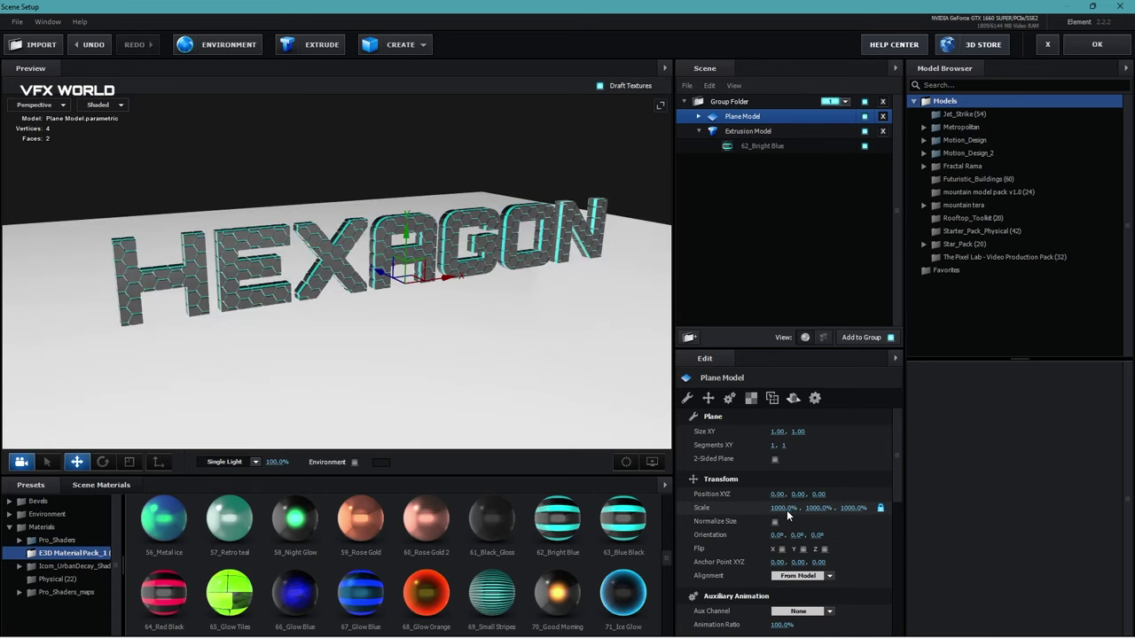
pyautogui.scroll(-3, 407, 319)
pyautogui.scroll(3, 407, 319)
pyautogui.moveTo(408, 321); pyautogui.dragTo(618, 251)
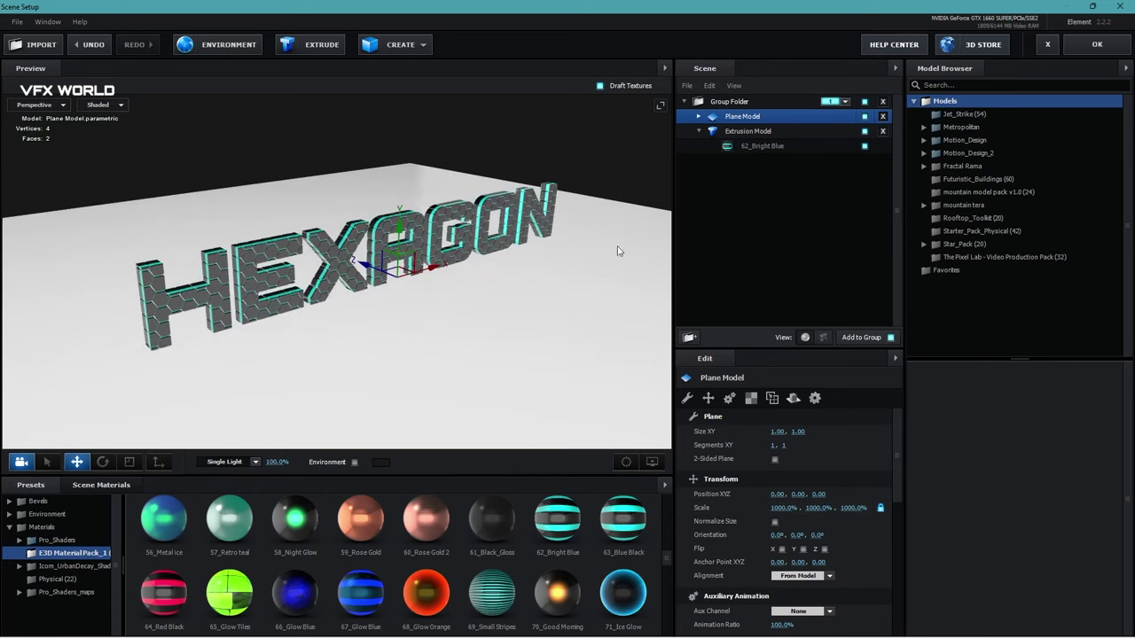
# Shrink the HEXAGON extrusion model with the Scale tool.
pyautogui.click(750, 132)
pyautogui.click(129, 462)
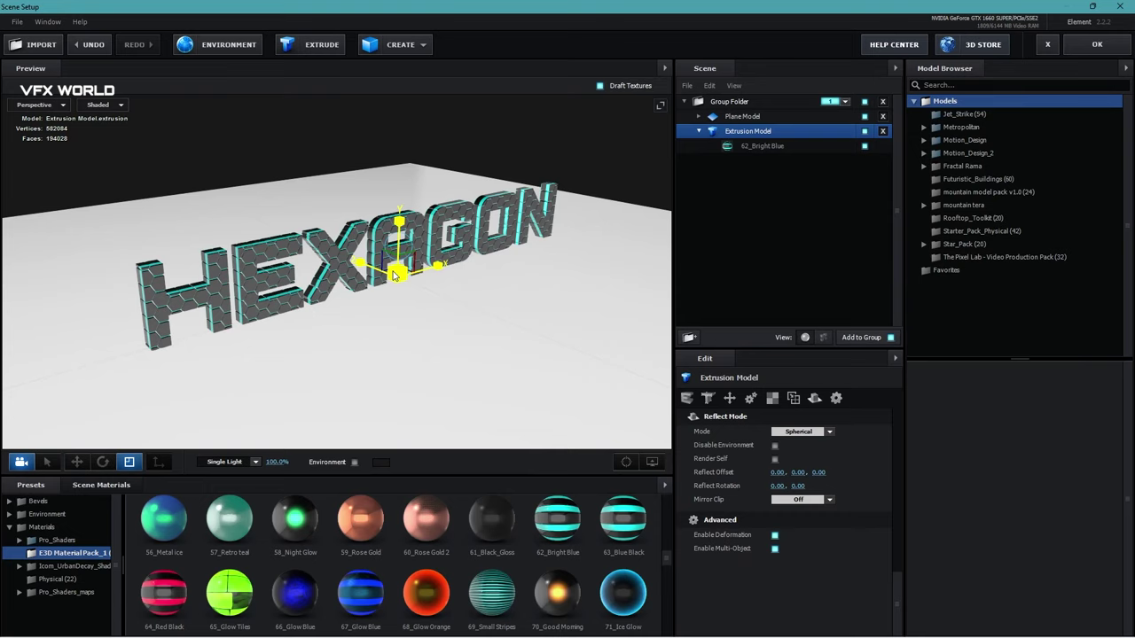
pyautogui.moveTo(396, 276)
pyautogui.mouseDown()
pyautogui.moveTo(215, 400)
pyautogui.moveTo(509, 309)
pyautogui.moveTo(422, 294)
pyautogui.moveTo(501, 254)
pyautogui.mouseUp()
# Apply the chipped_1d metal material from Icom_UrbanDecay > Physical_Shaders > Metal to the floor plane.
pyautogui.doubleClick(743, 116)
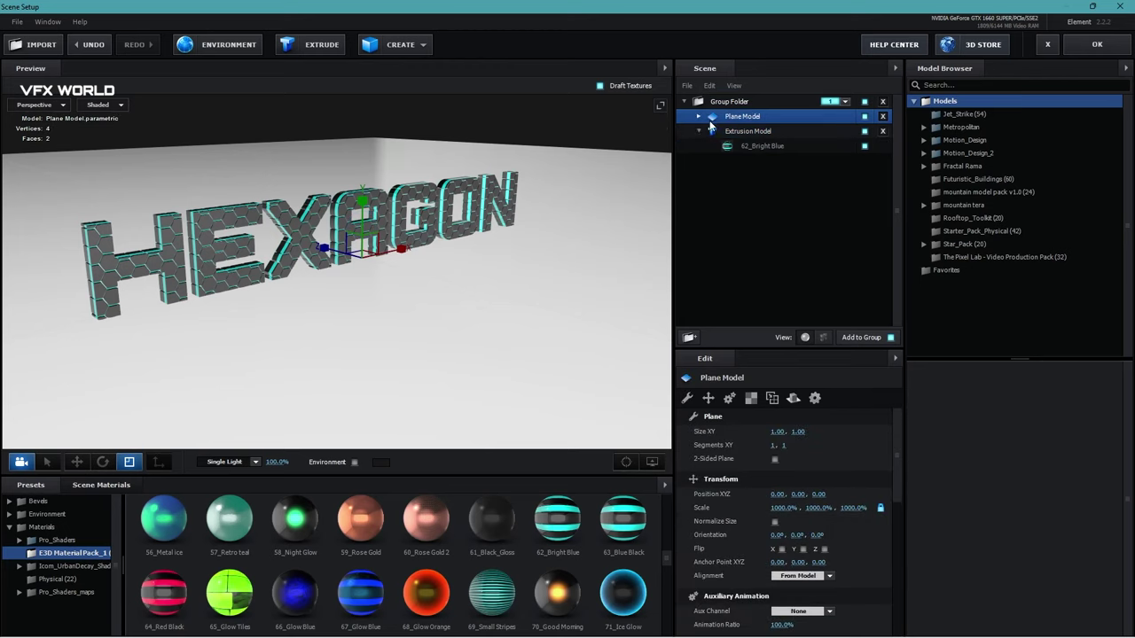
pyautogui.click(735, 131)
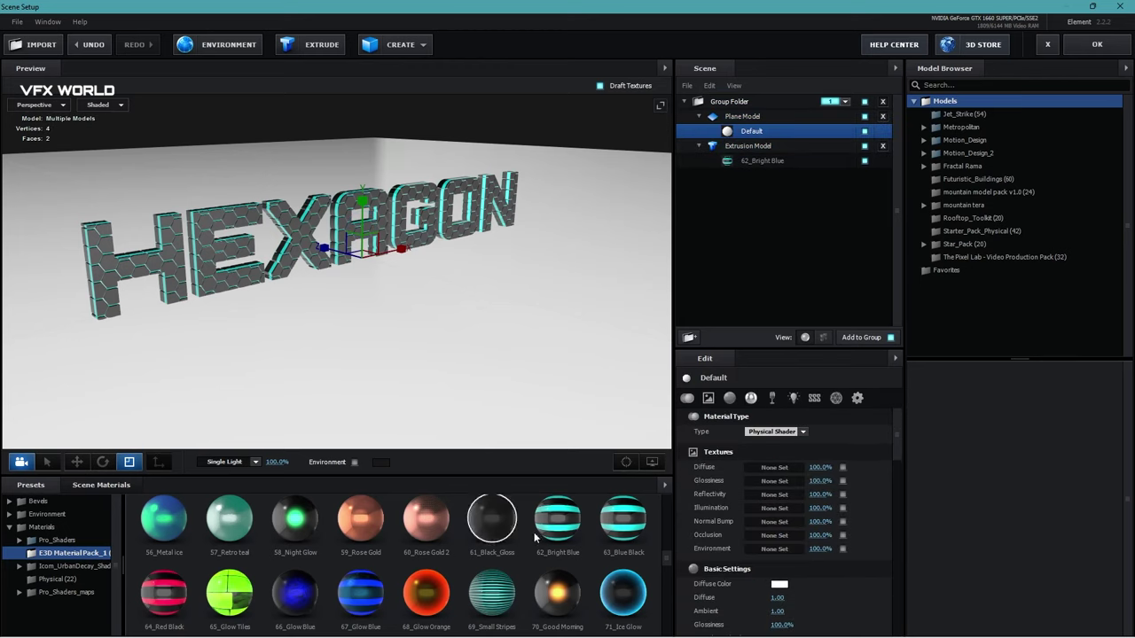
pyautogui.doubleClick(60, 568)
pyautogui.doubleClick(57, 577)
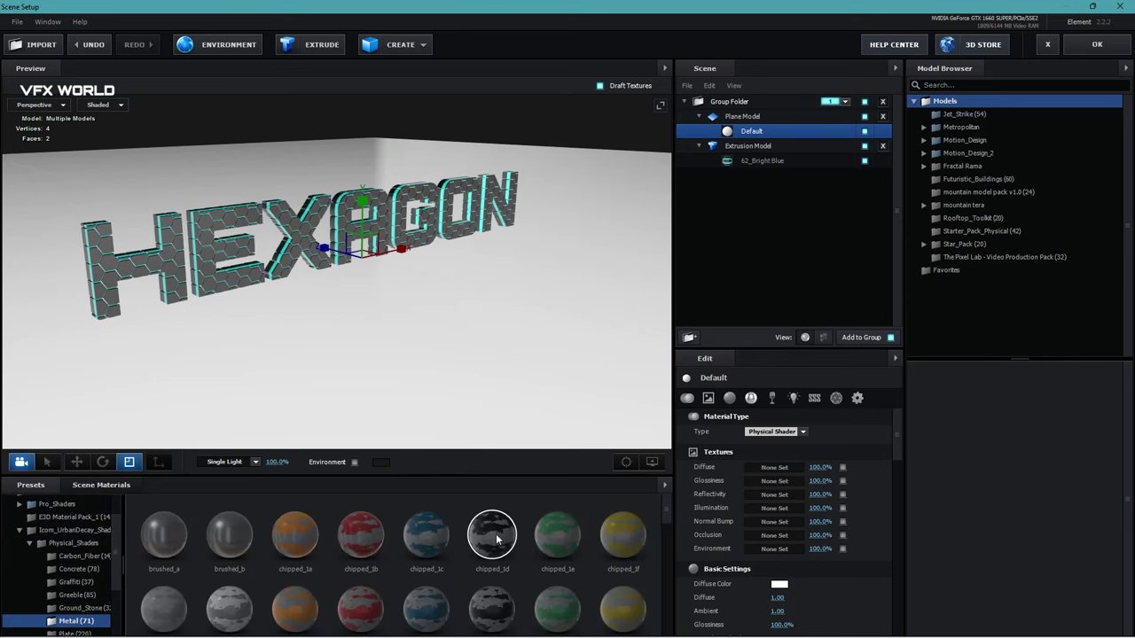
pyautogui.moveTo(497, 541)
pyautogui.mouseDown()
pyautogui.moveTo(548, 348)
pyautogui.moveTo(445, 358)
pyautogui.mouseUp()
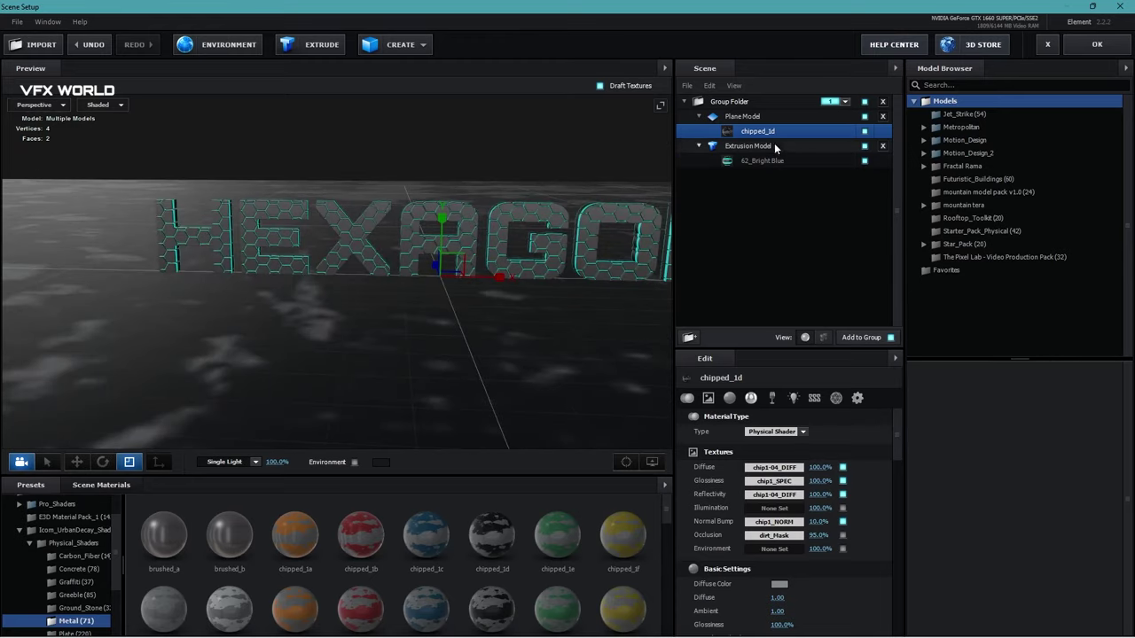
# Set the plane's Texture Mapping to Box Repeat with UV Repeat 5.
pyautogui.click(768, 116)
pyautogui.click(769, 400)
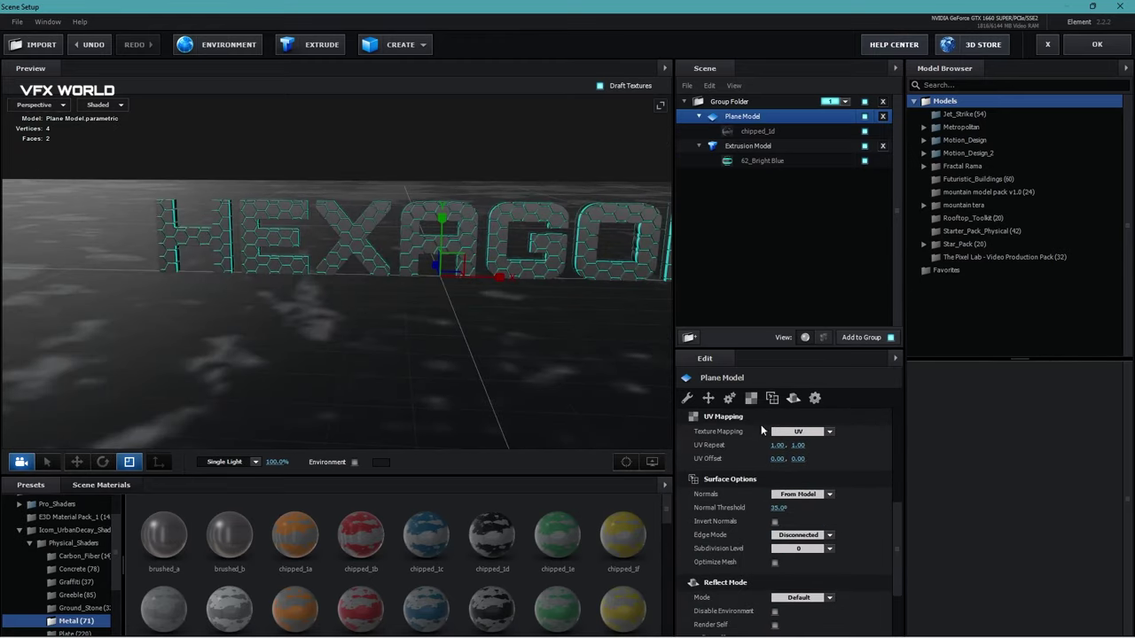
pyautogui.click(784, 432)
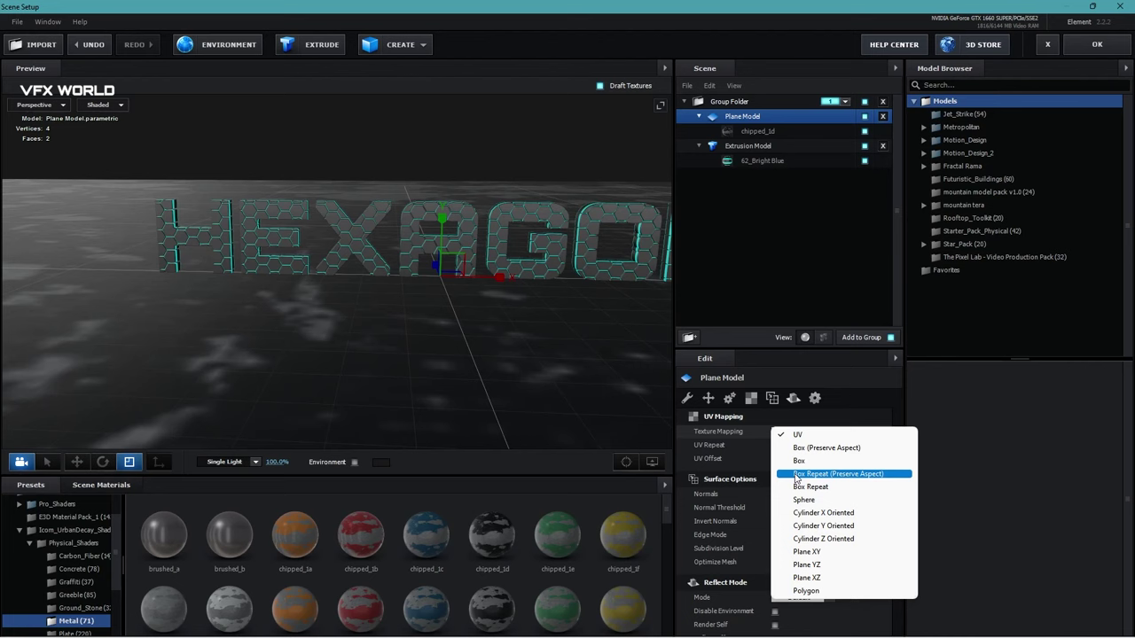
pyautogui.click(939, 471)
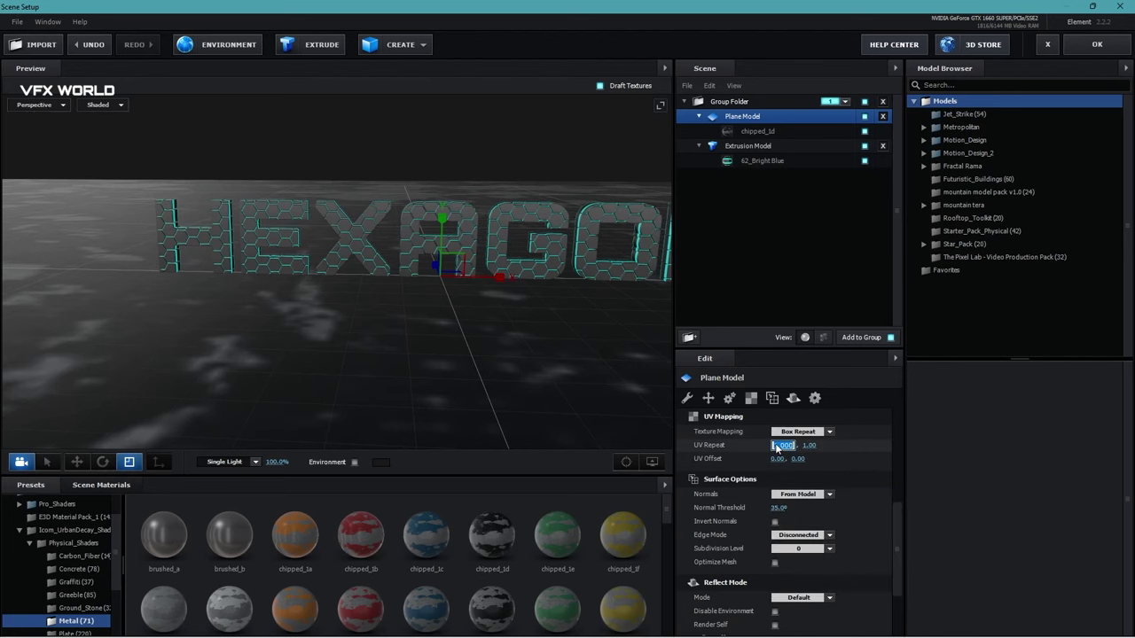
pyautogui.write('5')
pyautogui.press('Return')
pyautogui.scroll(-5, 433, 279)
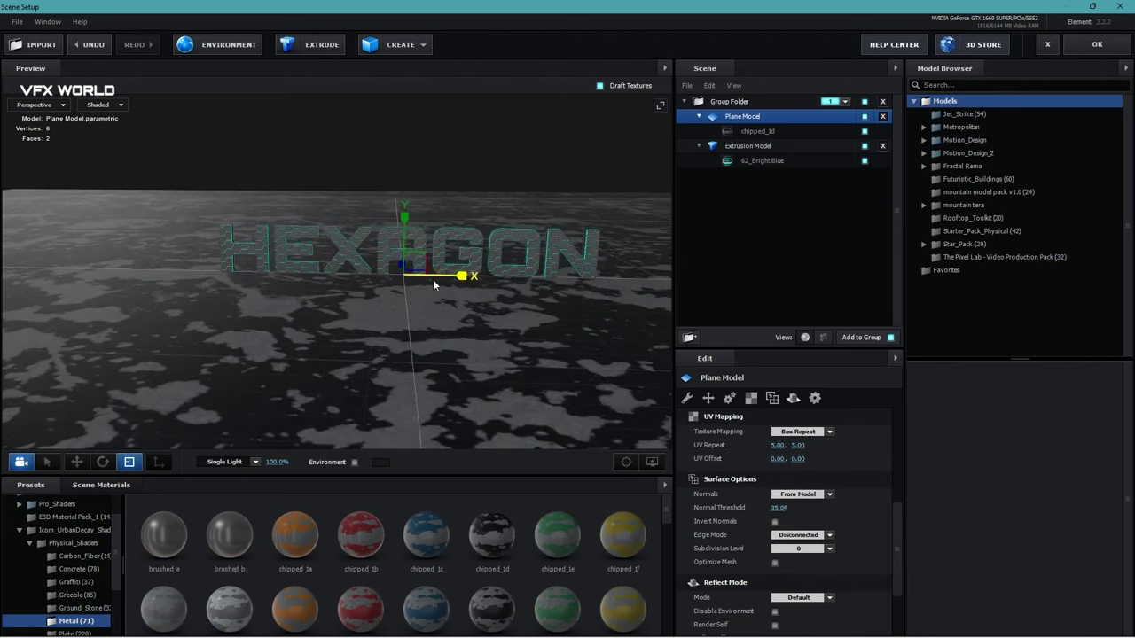
pyautogui.scroll(-2, 538, 372)
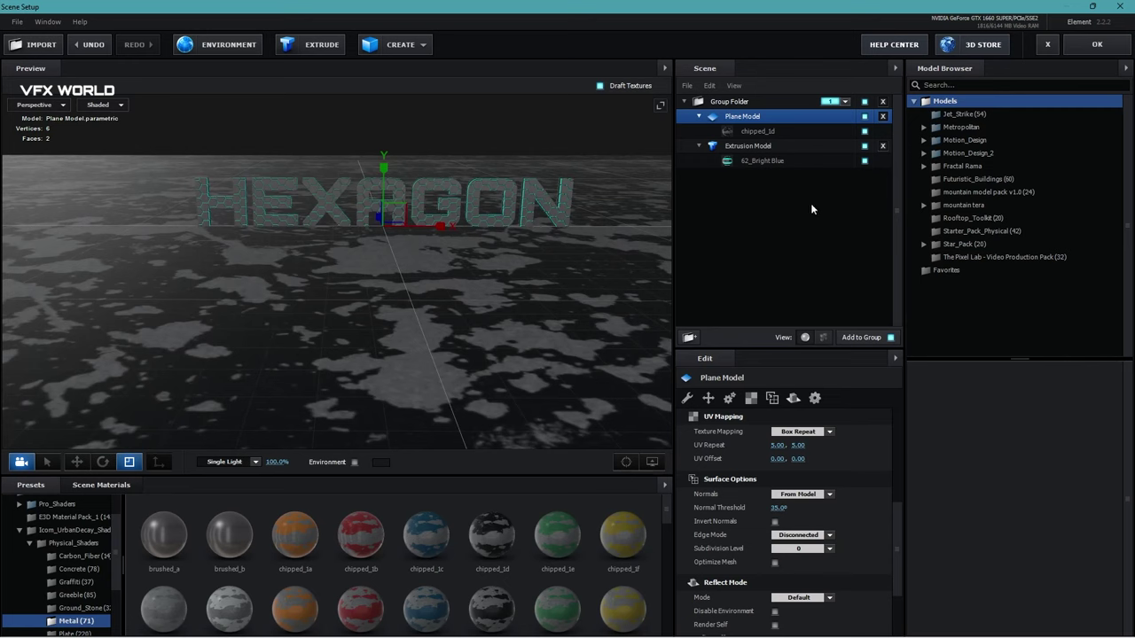
# Enable Matte Shadow on the floor's chipped_1d material.
pyautogui.click(790, 131)
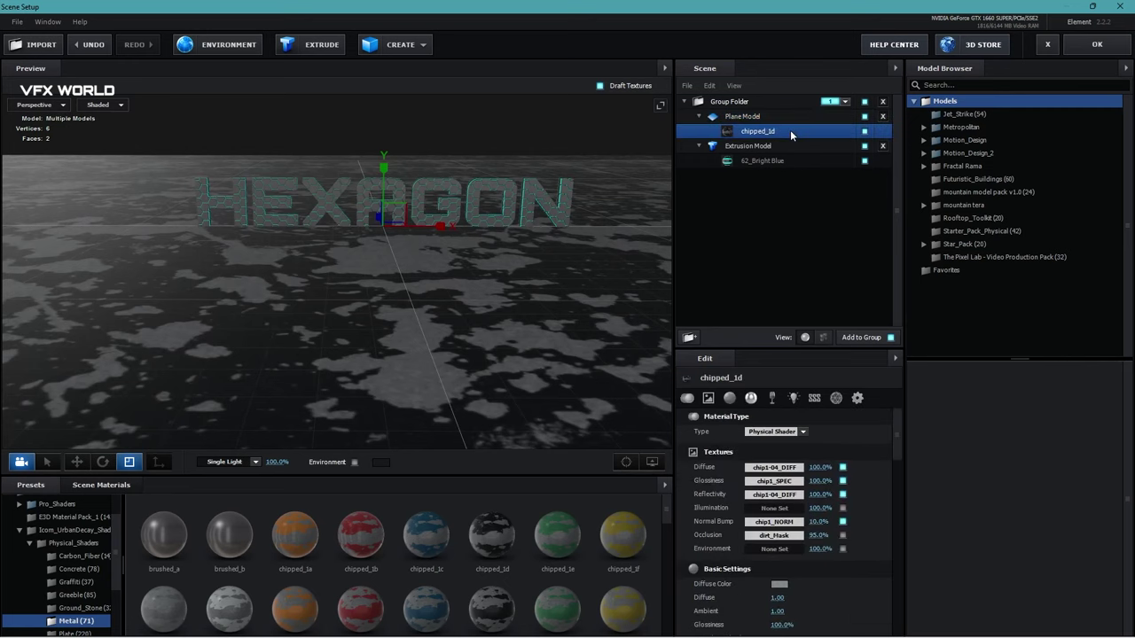
pyautogui.click(857, 398)
pyautogui.scroll(-2, 842, 505)
pyautogui.click(774, 527)
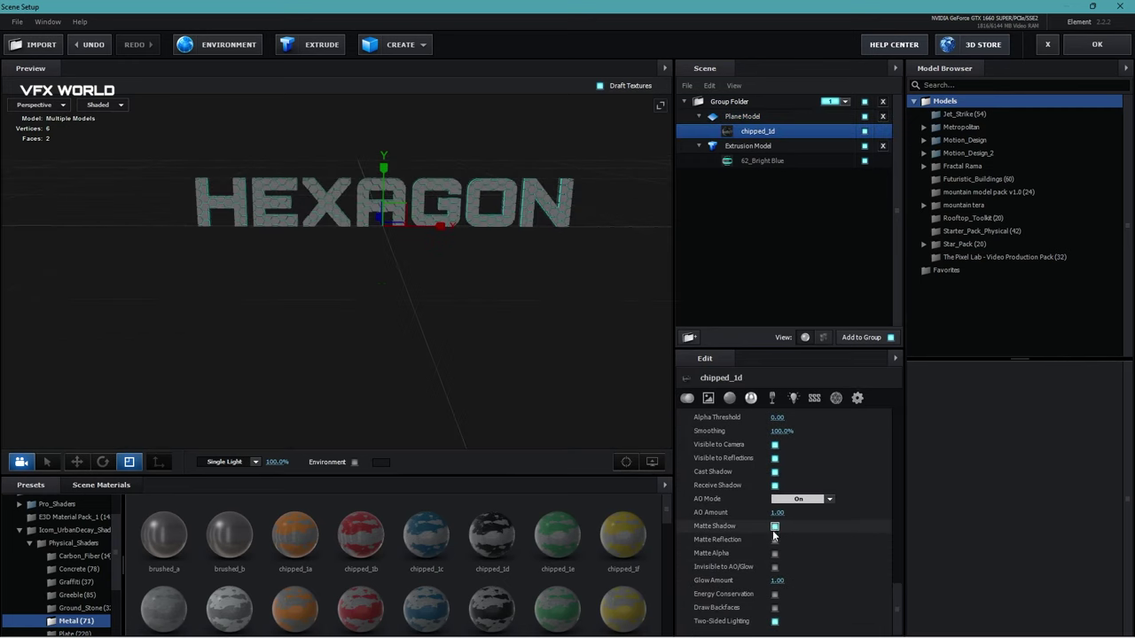
# Set the Plane Model's Reflect Mode to Mirror Surface.
pyautogui.click(777, 117)
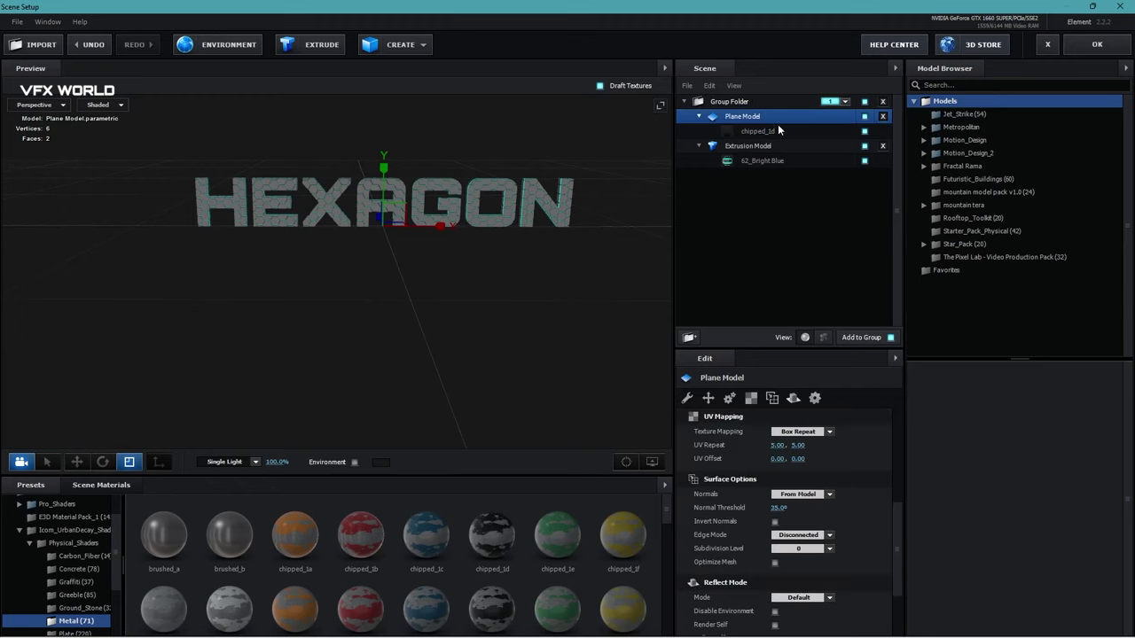
pyautogui.scroll(-5, 796, 408)
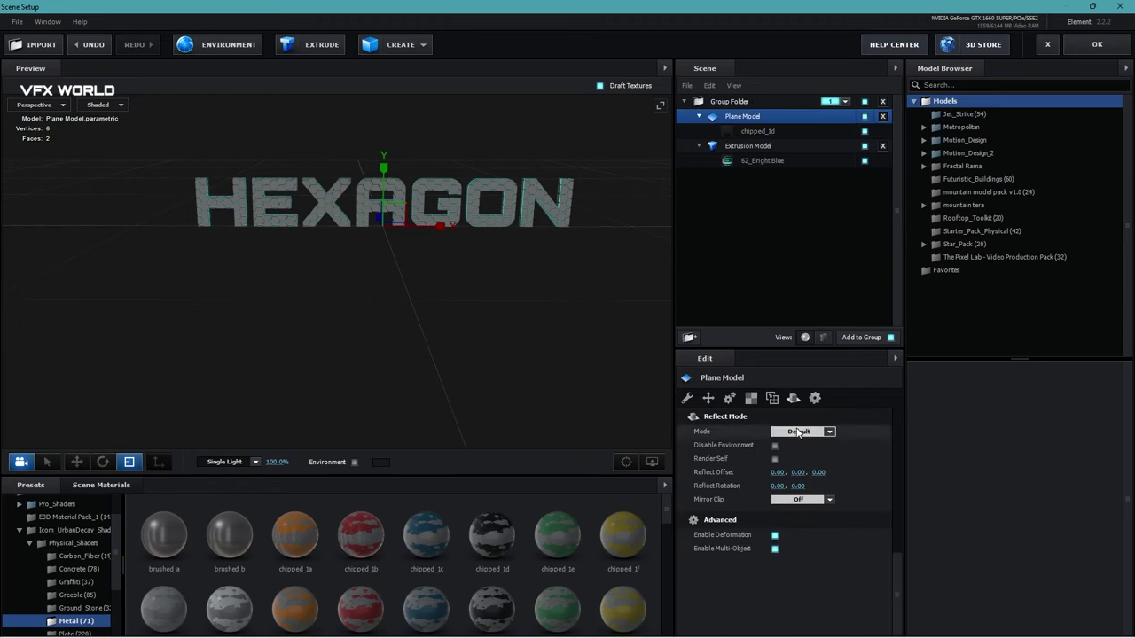
pyautogui.click(802, 431)
pyautogui.click(815, 460)
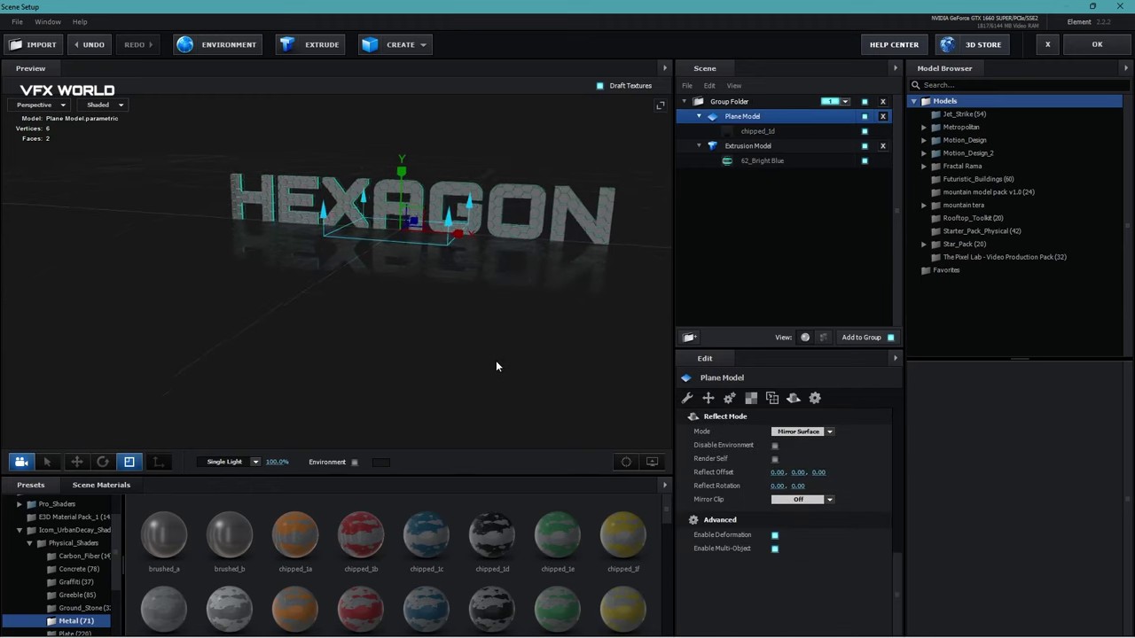
pyautogui.scroll(3, 413, 272)
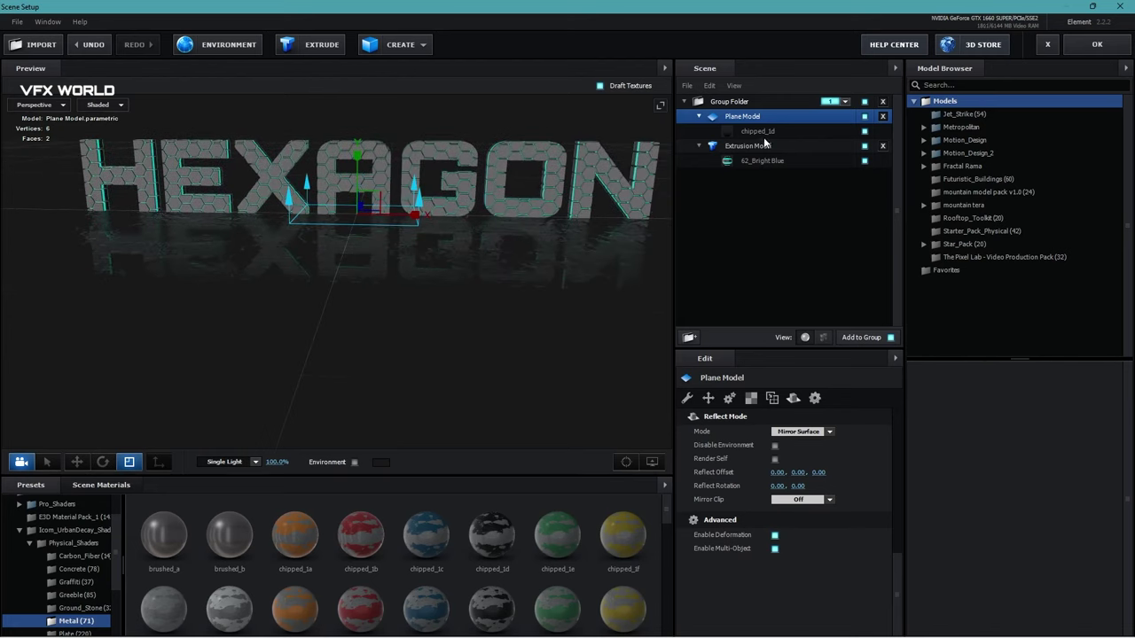
pyautogui.click(763, 133)
# Give chipped_1d Reflectivity Intensity 100% and Glossiness 75%.
pyautogui.click(749, 398)
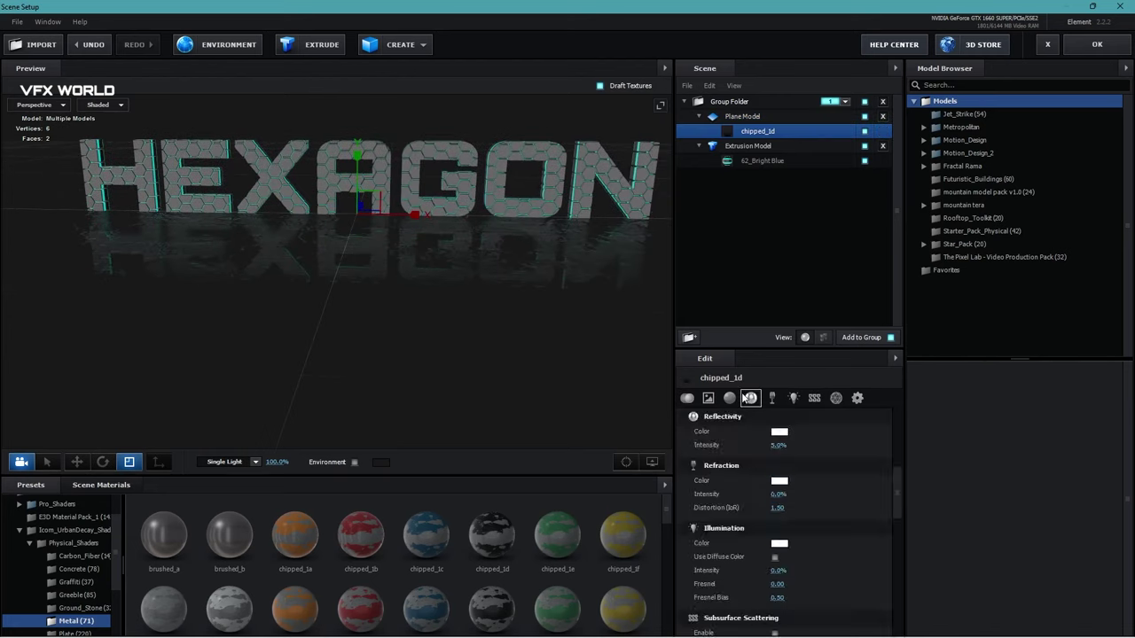
pyautogui.scroll(2, 740, 503)
pyautogui.moveTo(779, 528); pyautogui.dragTo(689, 500)
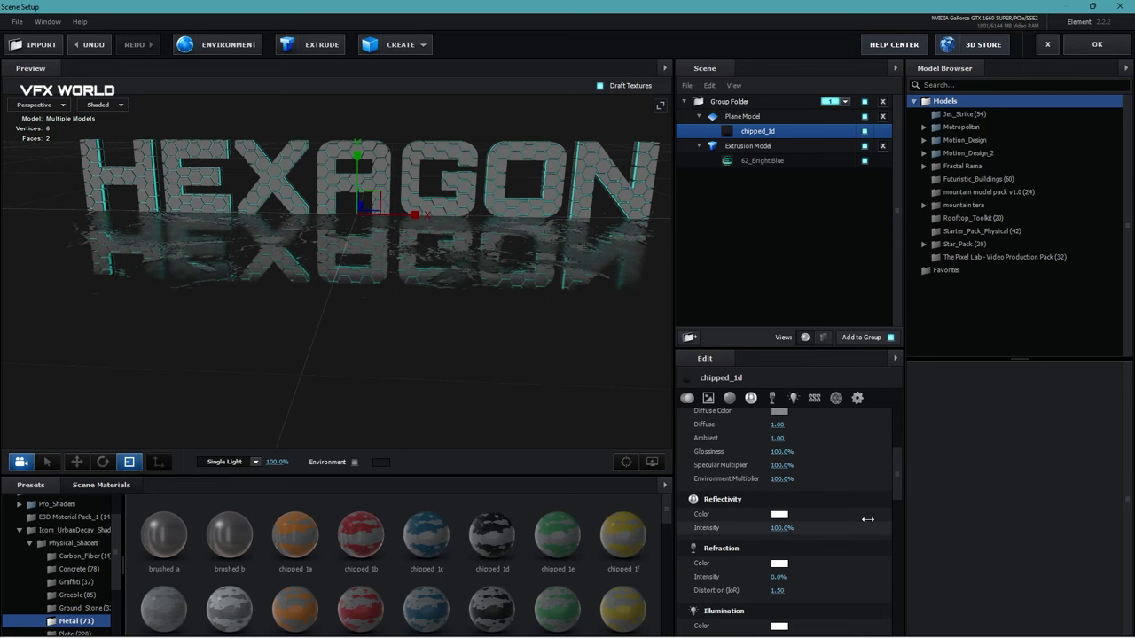
pyautogui.scroll(2, 519, 338)
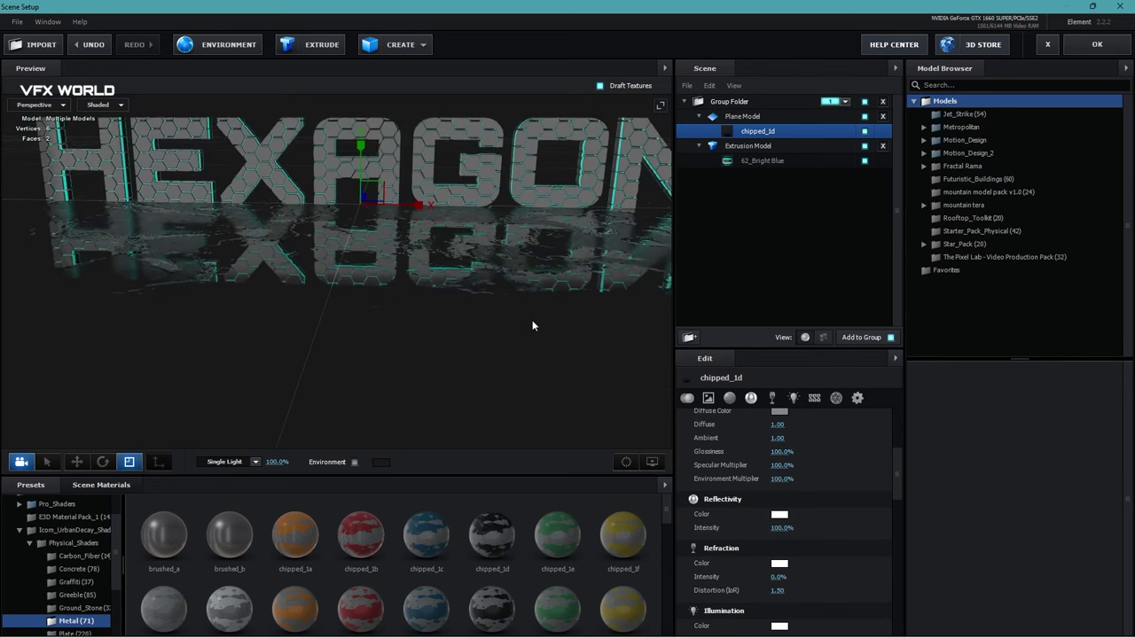
pyautogui.moveTo(786, 453); pyautogui.dragTo(775, 460)
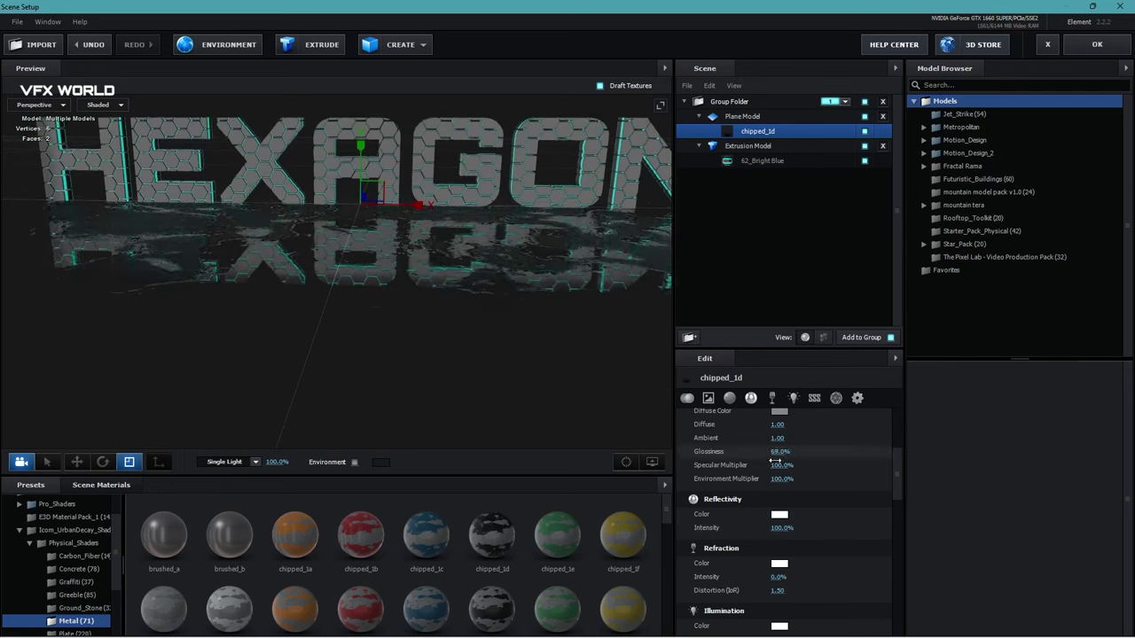
pyautogui.scroll(1, 304, 264)
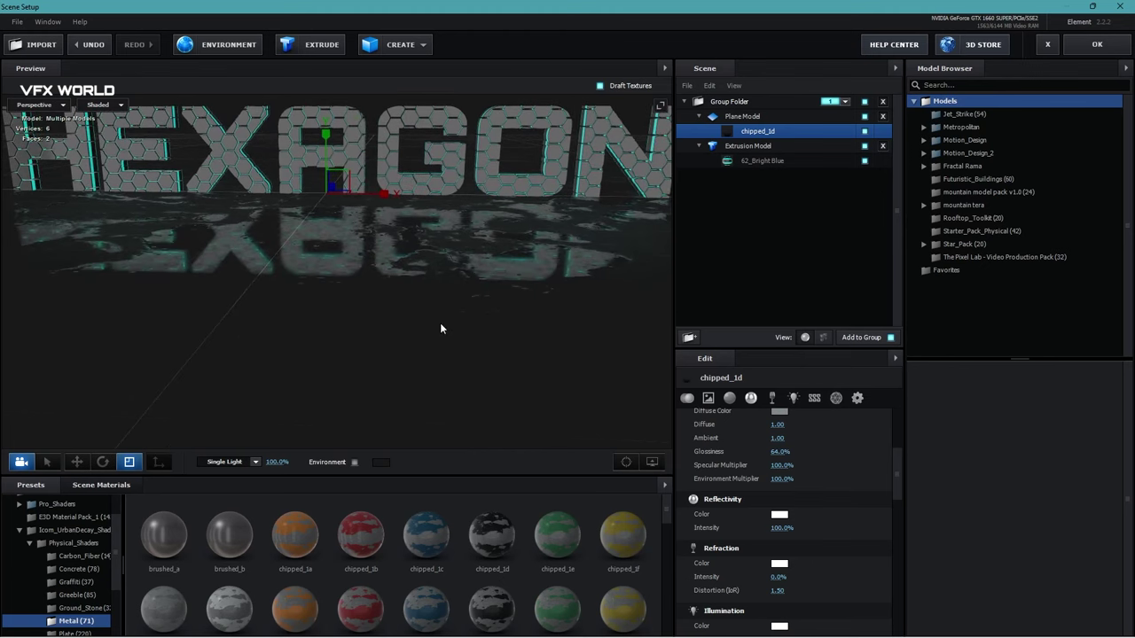
pyautogui.write('75')
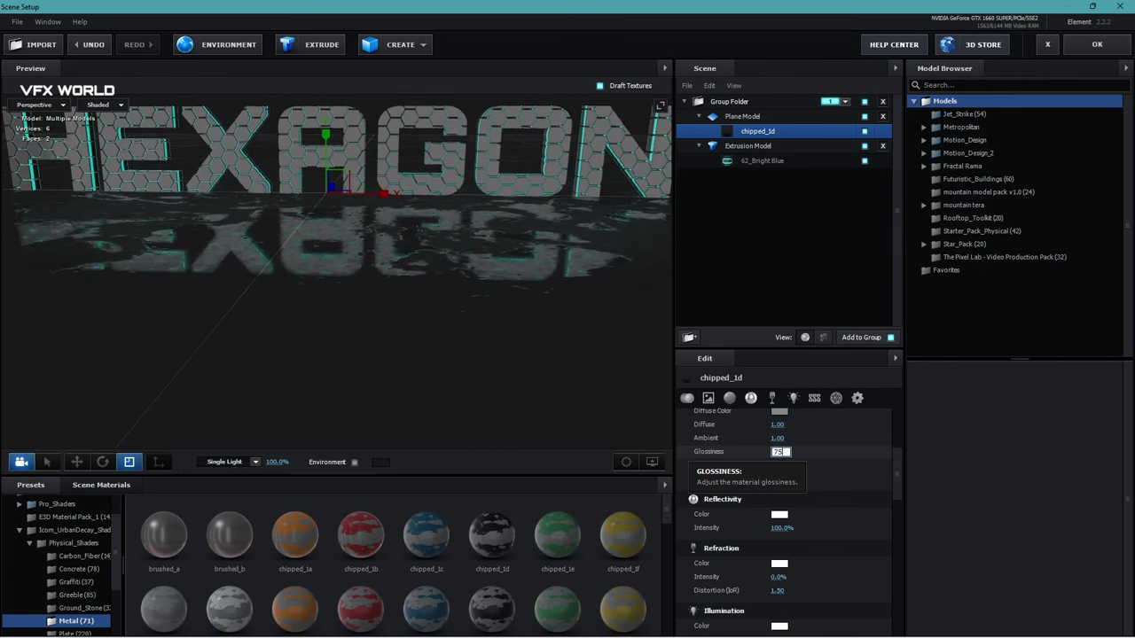
pyautogui.press('Return')
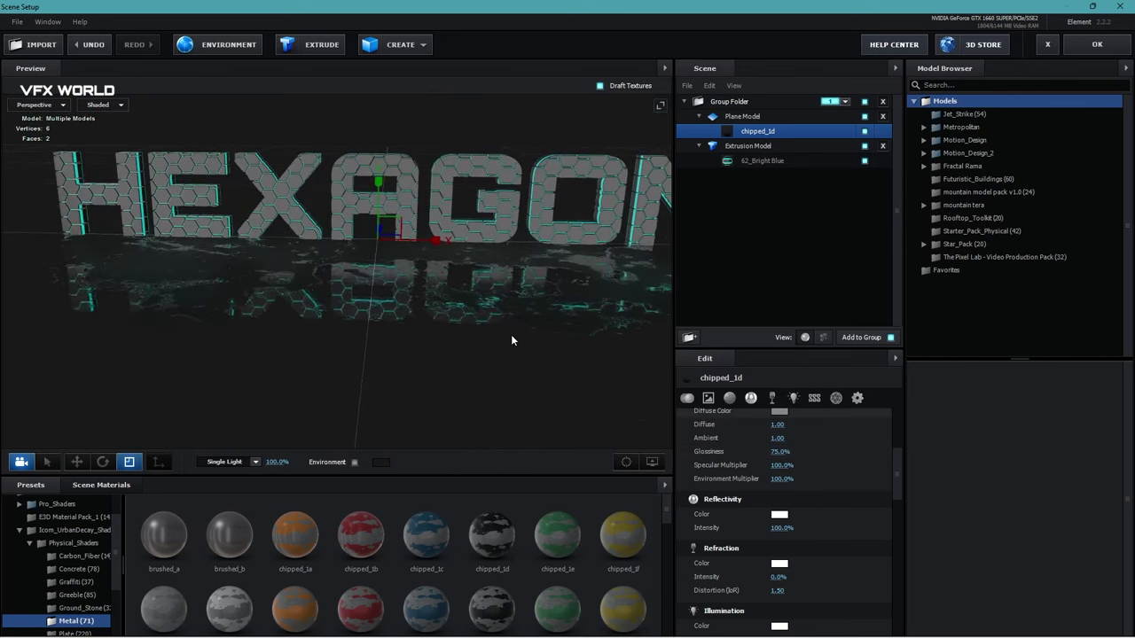
# Move Plane Model below Extrusion Model in the scene list.
pyautogui.scroll(-2, 510, 334)
pyautogui.moveTo(484, 306); pyautogui.dragTo(452, 375)
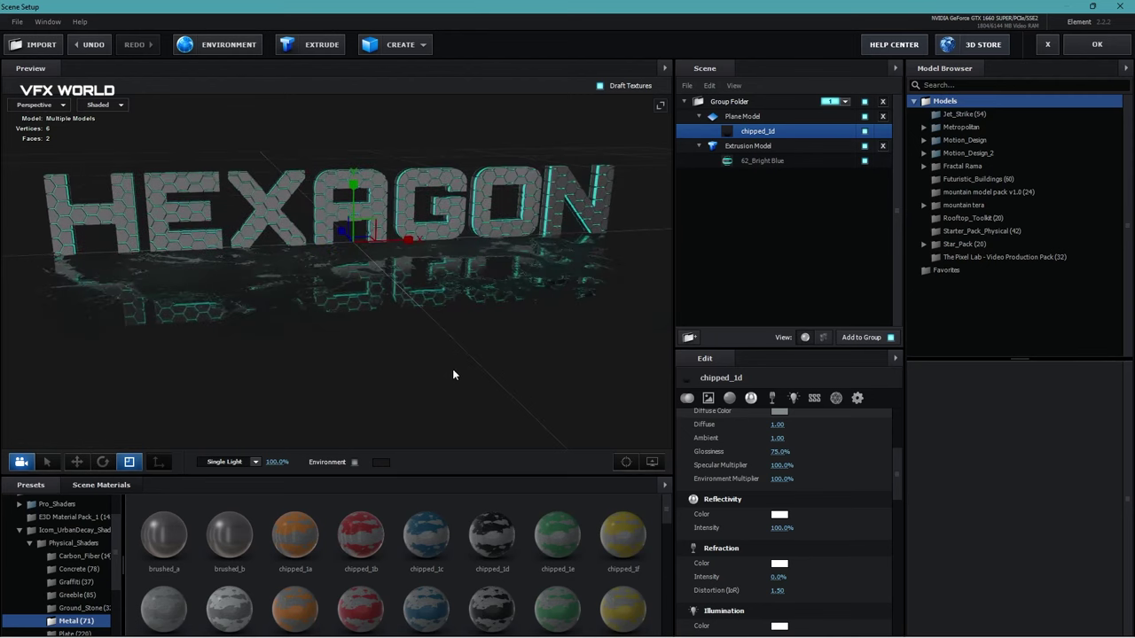
pyautogui.moveTo(737, 118); pyautogui.dragTo(744, 177)
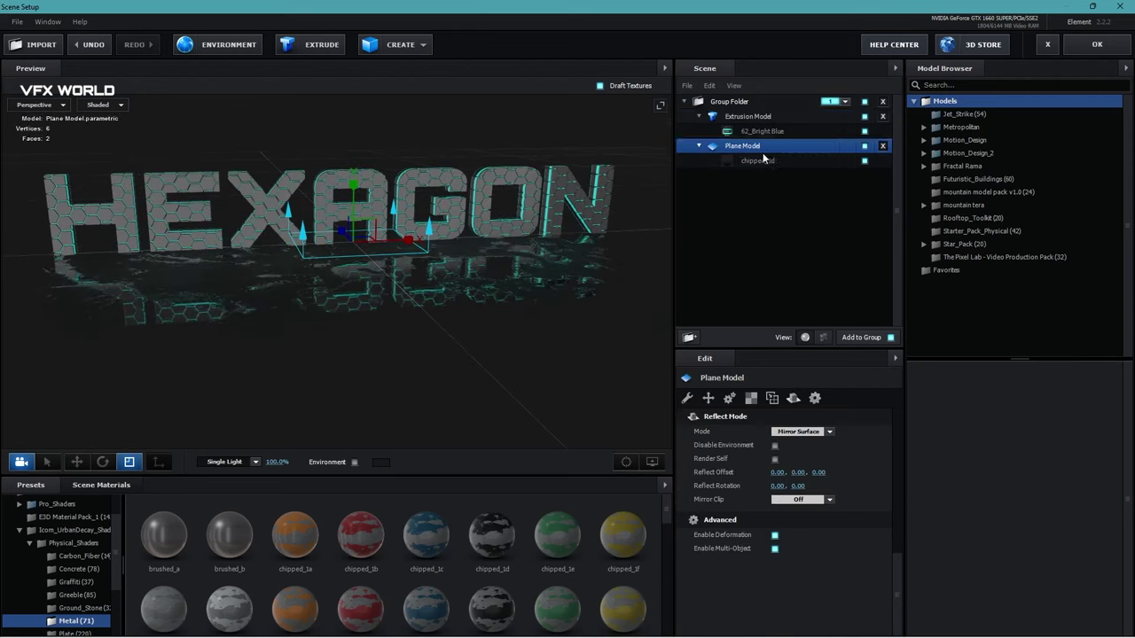
# Move Plane Model to the top level and assign it to group 2.
pyautogui.moveTo(735, 147); pyautogui.dragTo(752, 195)
pyautogui.click(844, 146)
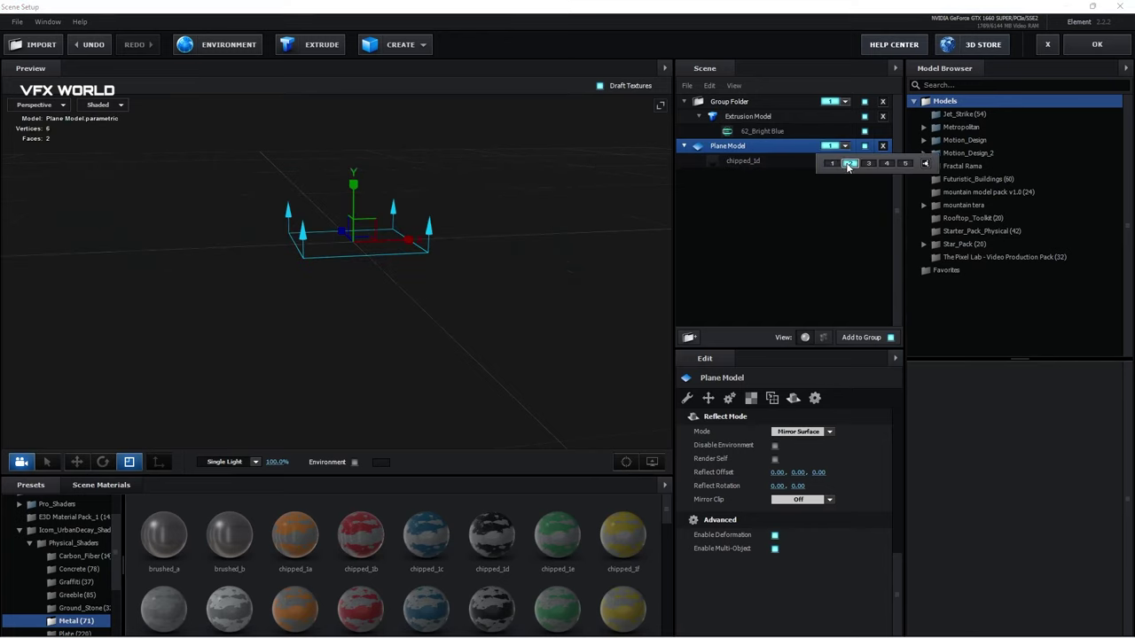
pyautogui.click(848, 164)
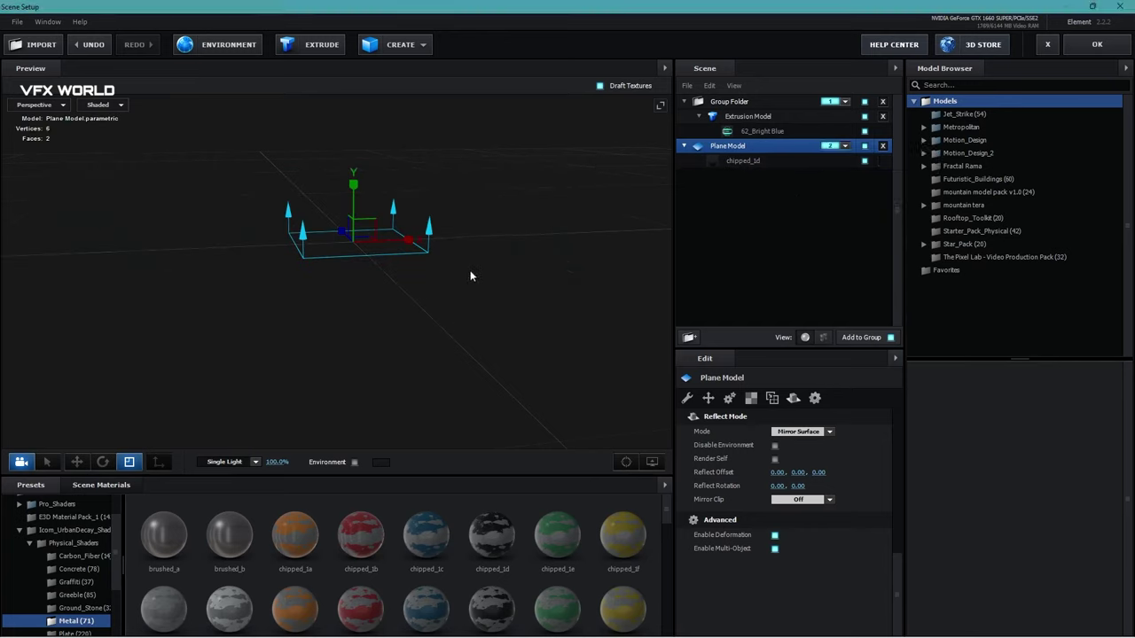
# Turn on the environment map in the Element 3D preview.
pyautogui.click(754, 119)
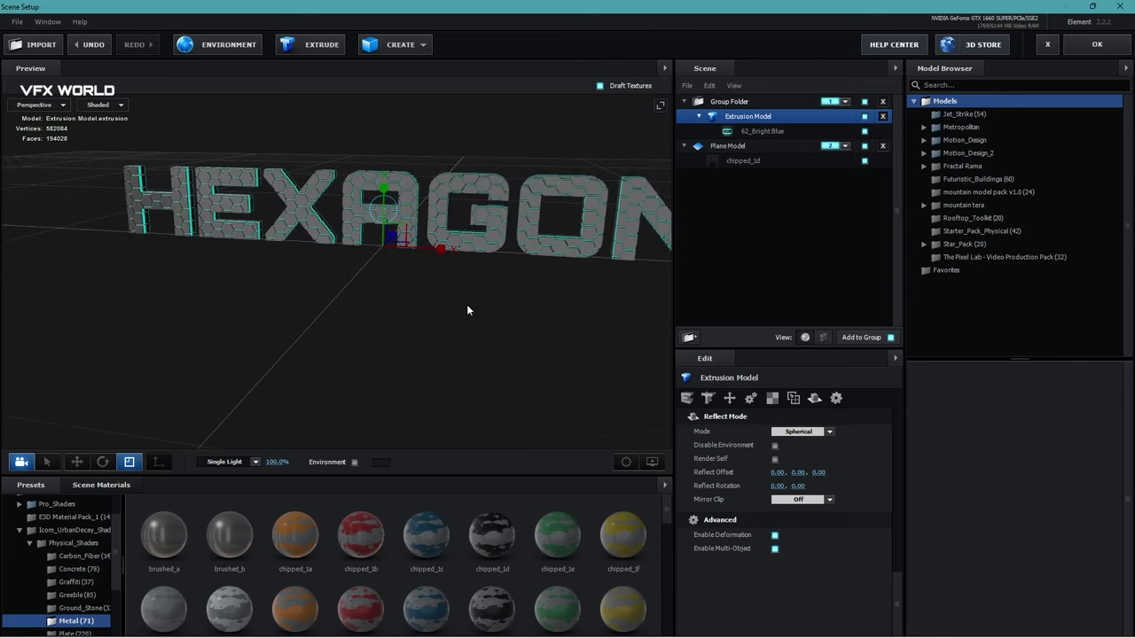
pyautogui.moveTo(466, 309); pyautogui.dragTo(481, 299)
pyautogui.click(353, 462)
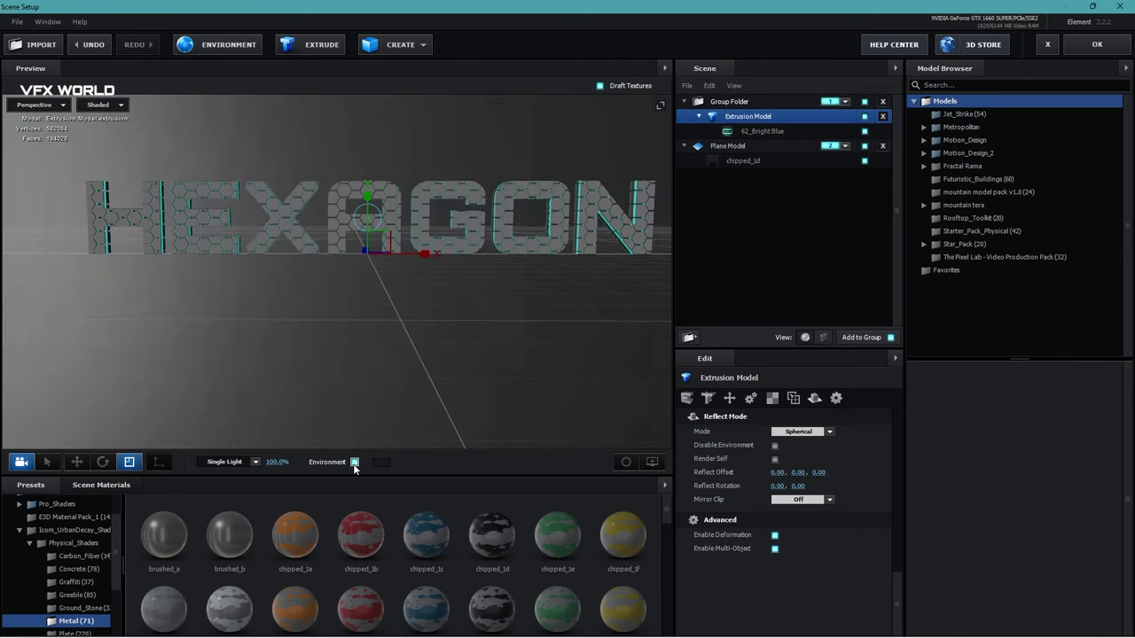
pyautogui.moveTo(379, 330); pyautogui.dragTo(178, 461)
pyautogui.scroll(2, 78, 542)
# Apply the V1_Environment Parking_blurred environment and close the scene setup with OK.
pyautogui.click(64, 514)
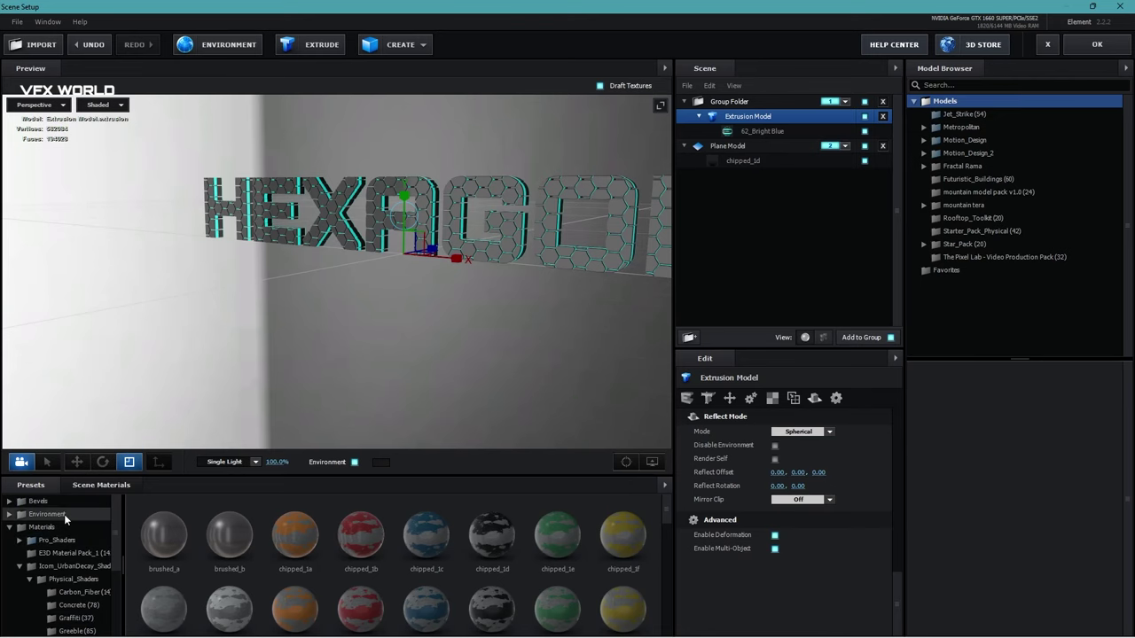
pyautogui.click(73, 563)
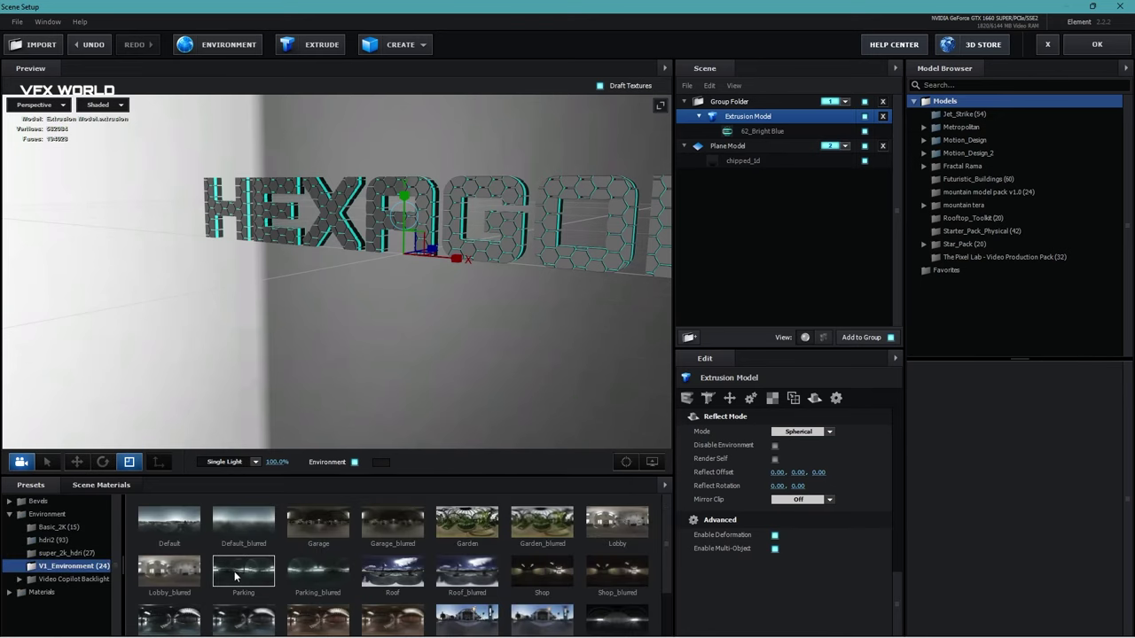
pyautogui.click(275, 570)
pyautogui.click(379, 462)
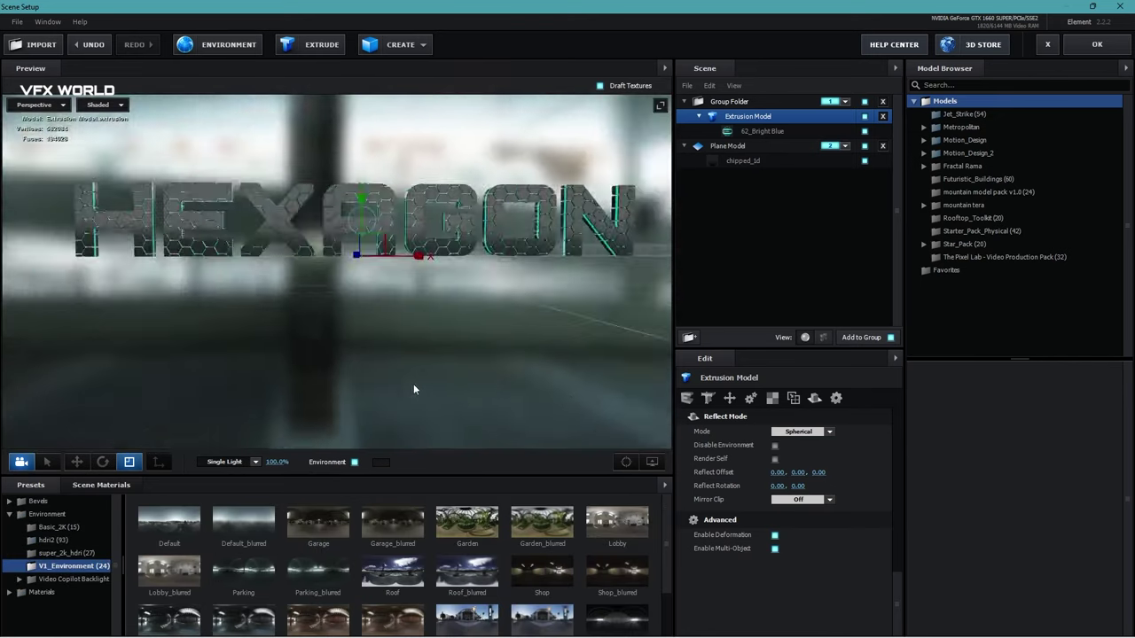
pyautogui.moveTo(413, 384)
pyautogui.mouseDown()
pyautogui.moveTo(397, 391)
pyautogui.moveTo(440, 329)
pyautogui.mouseUp()
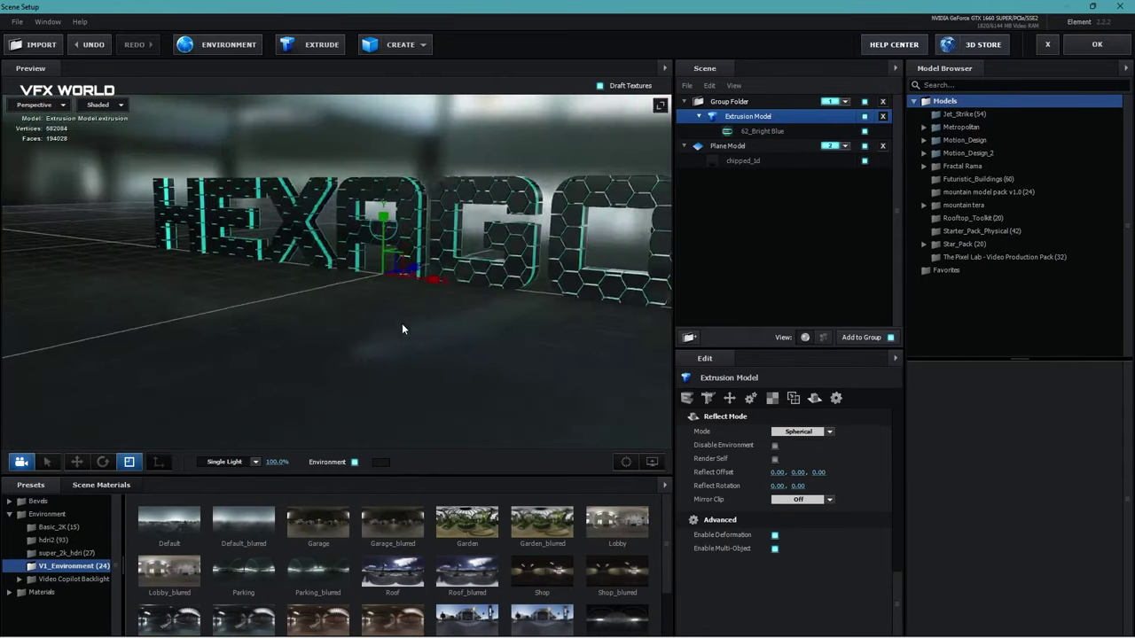
pyautogui.click(1097, 44)
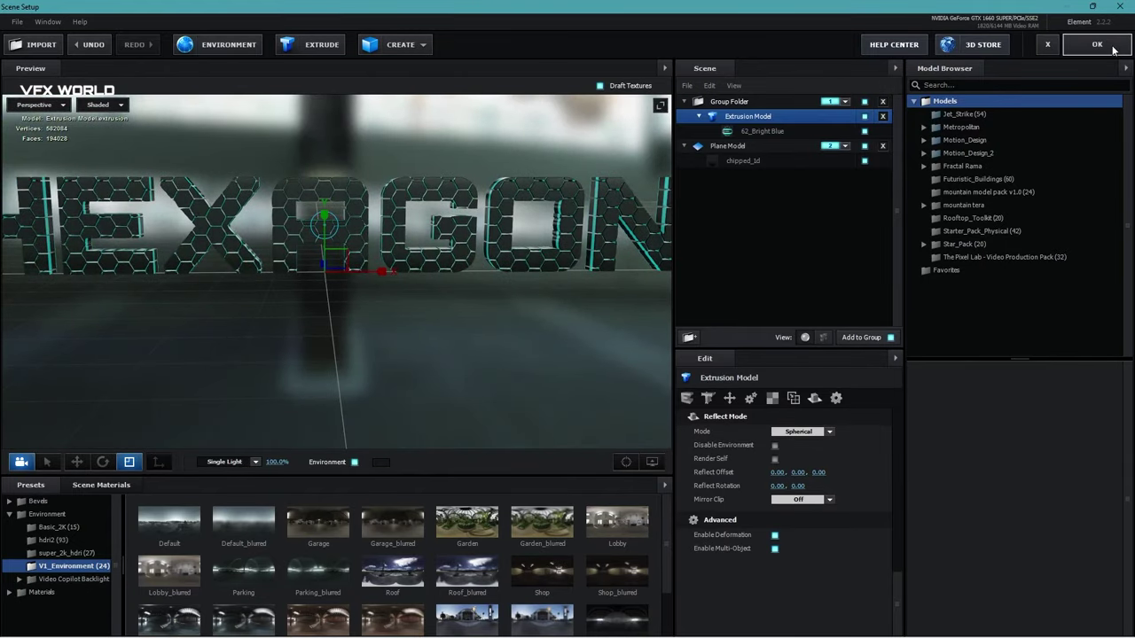
# Add a new Camera 1 layer with default settings.
pyautogui.rightClick(252, 547)
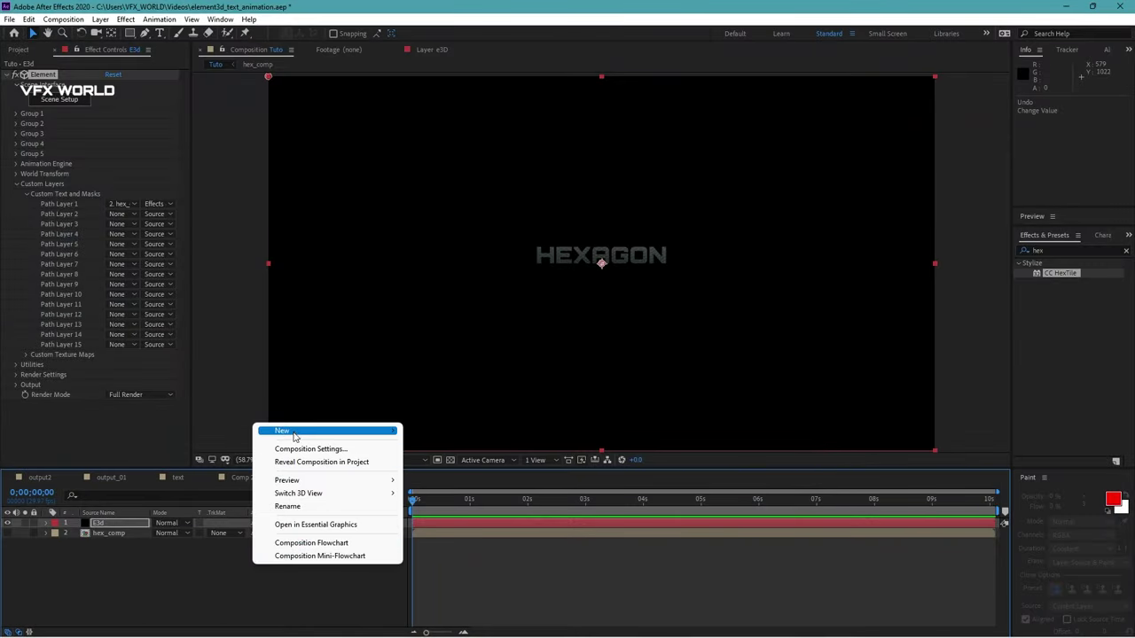
pyautogui.moveTo(293, 431)
pyautogui.click(457, 489)
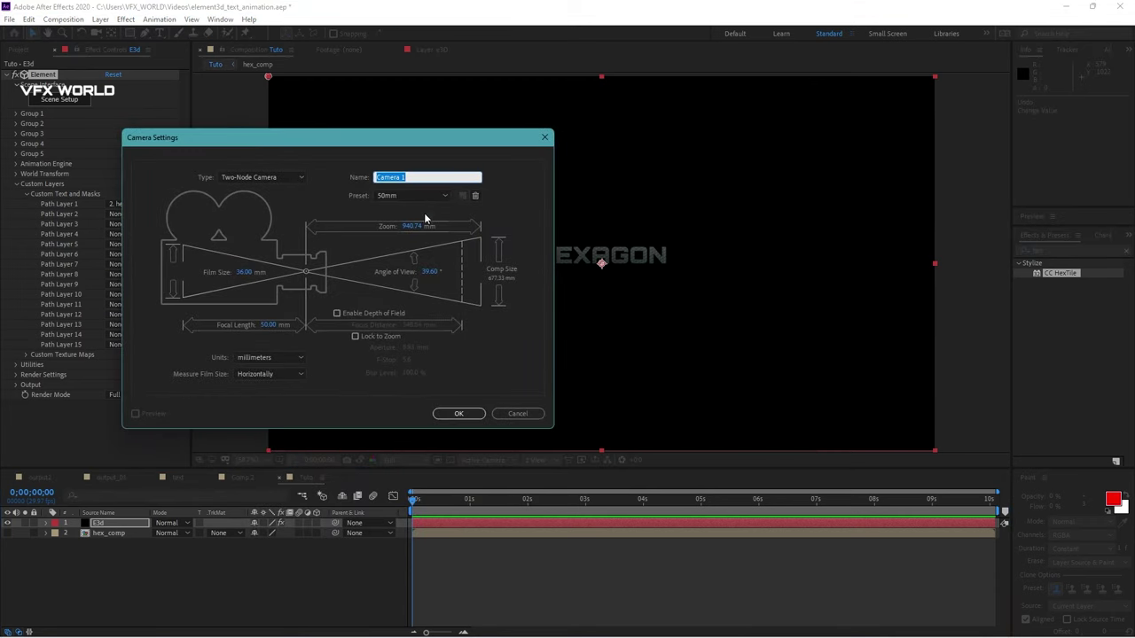
pyautogui.click(459, 414)
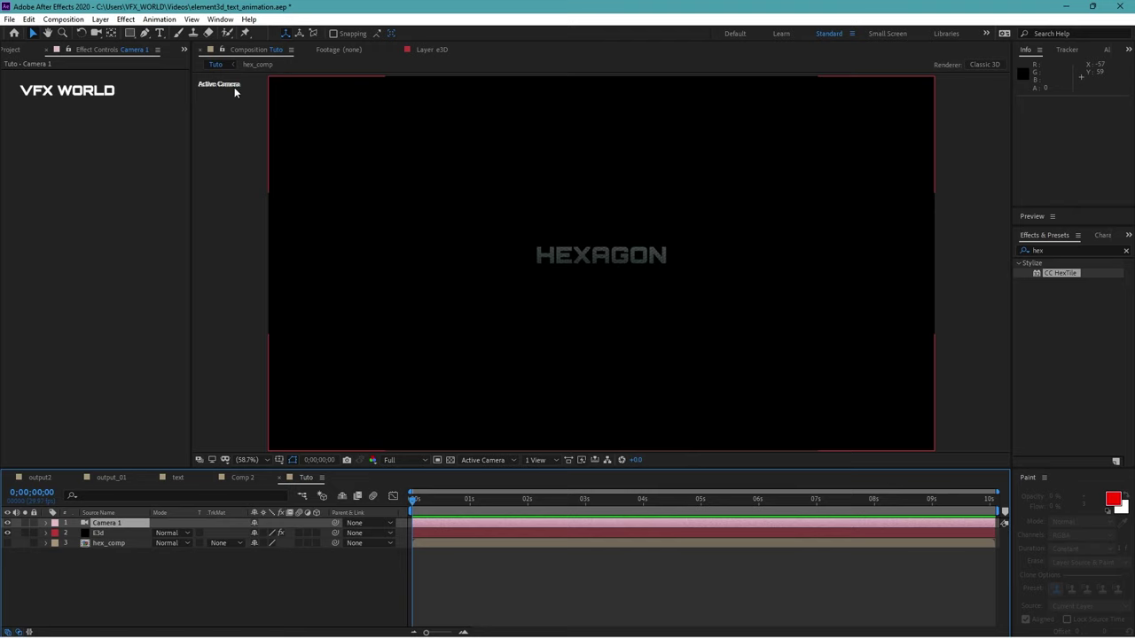
# Orbit and dolly Camera 1 so HEXAGON appears larger and face-on.
pyautogui.moveTo(606, 256); pyautogui.dragTo(609, 288)
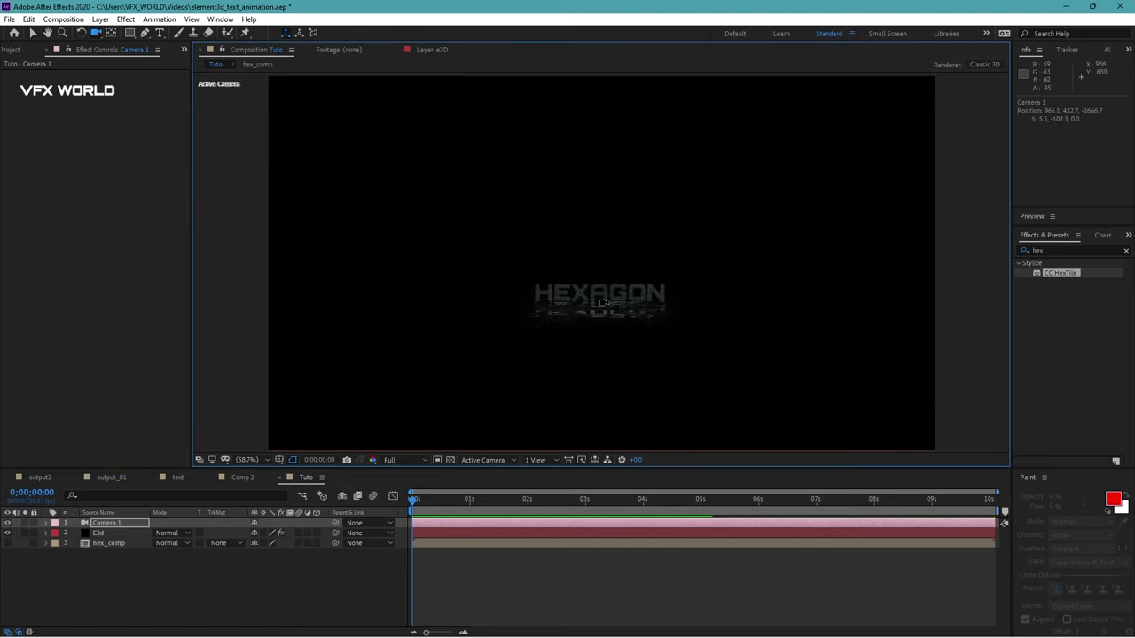
pyautogui.moveTo(598, 289)
pyautogui.mouseDown()
pyautogui.moveTo(704, 133)
pyautogui.moveTo(671, 237)
pyautogui.mouseUp()
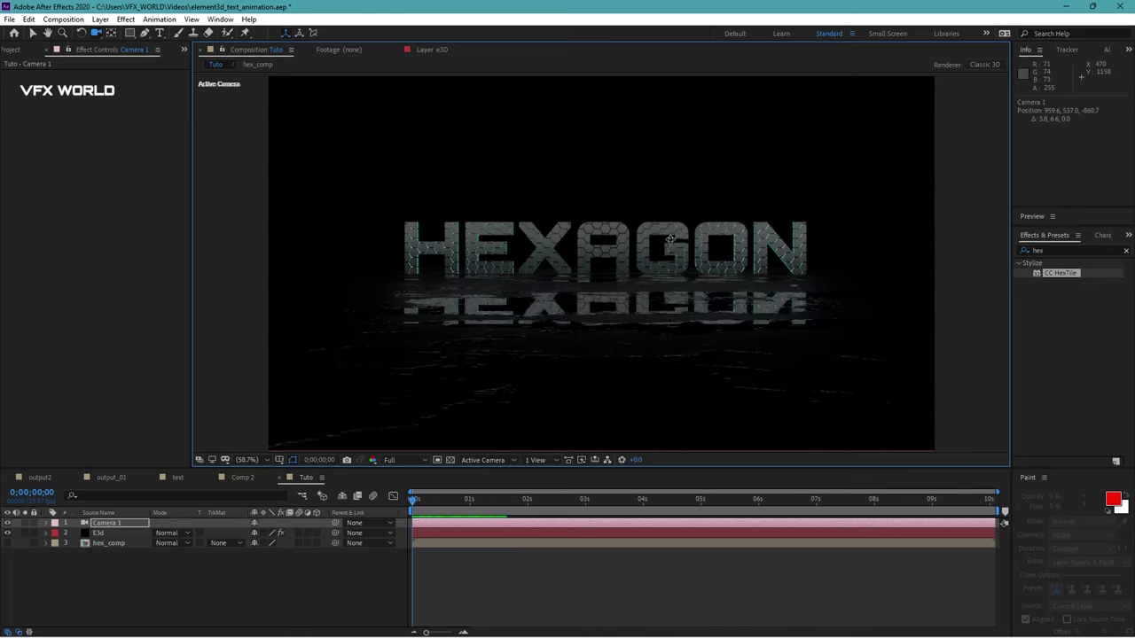
pyautogui.moveTo(671, 238); pyautogui.dragTo(602, 330)
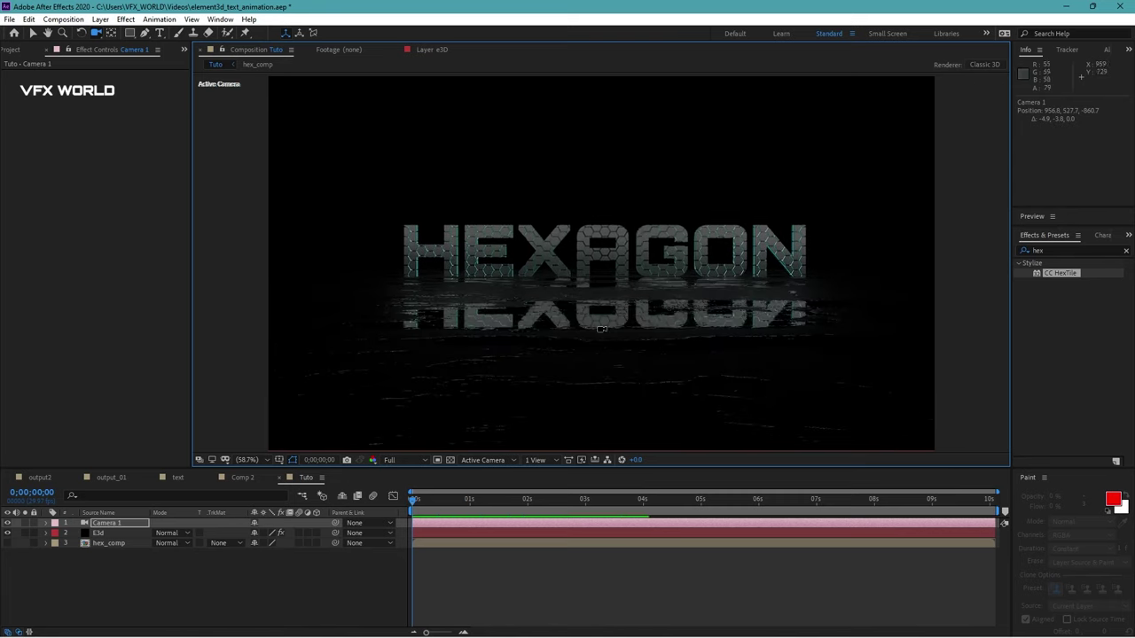
# Show Camera 1's Position and Point of Interest properties.
pyautogui.click(108, 525)
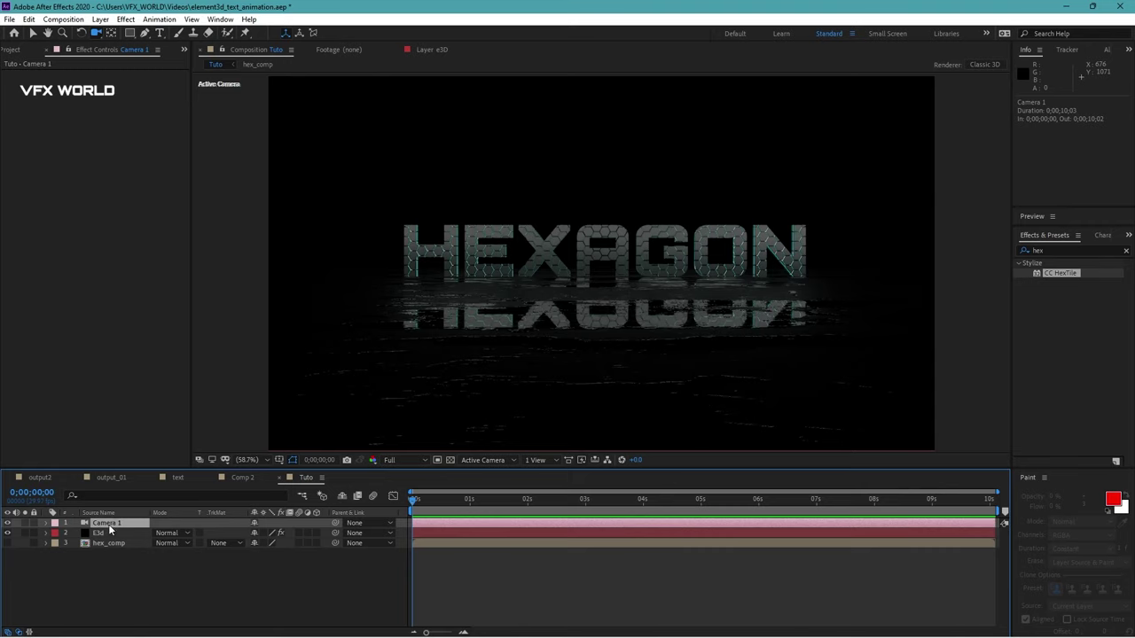
pyautogui.press('p')
pyautogui.hotkey('shift', 'a')
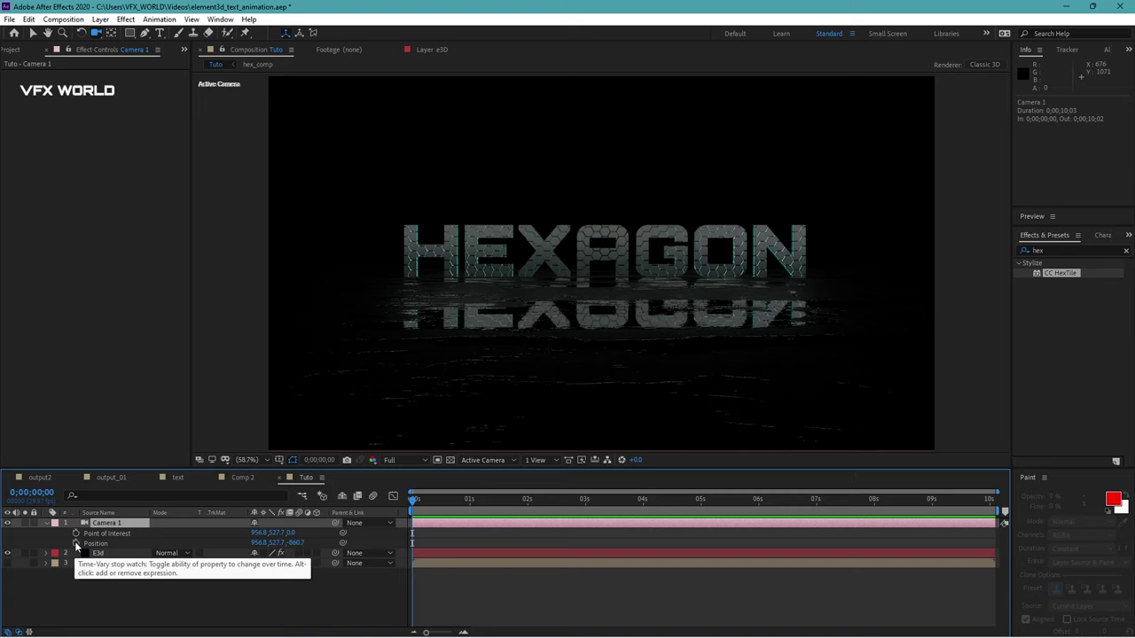
# Keyframe Camera 1's Position at about 10s, with z -268.7 at 0s.
pyautogui.click(76, 544)
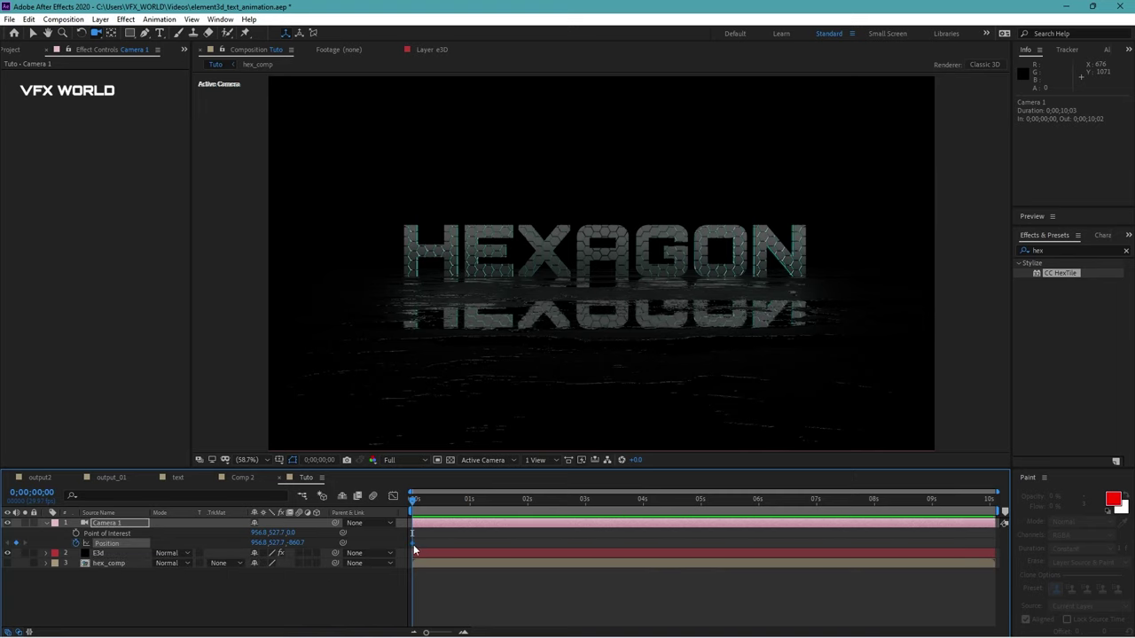
pyautogui.moveTo(614, 549); pyautogui.dragTo(995, 551)
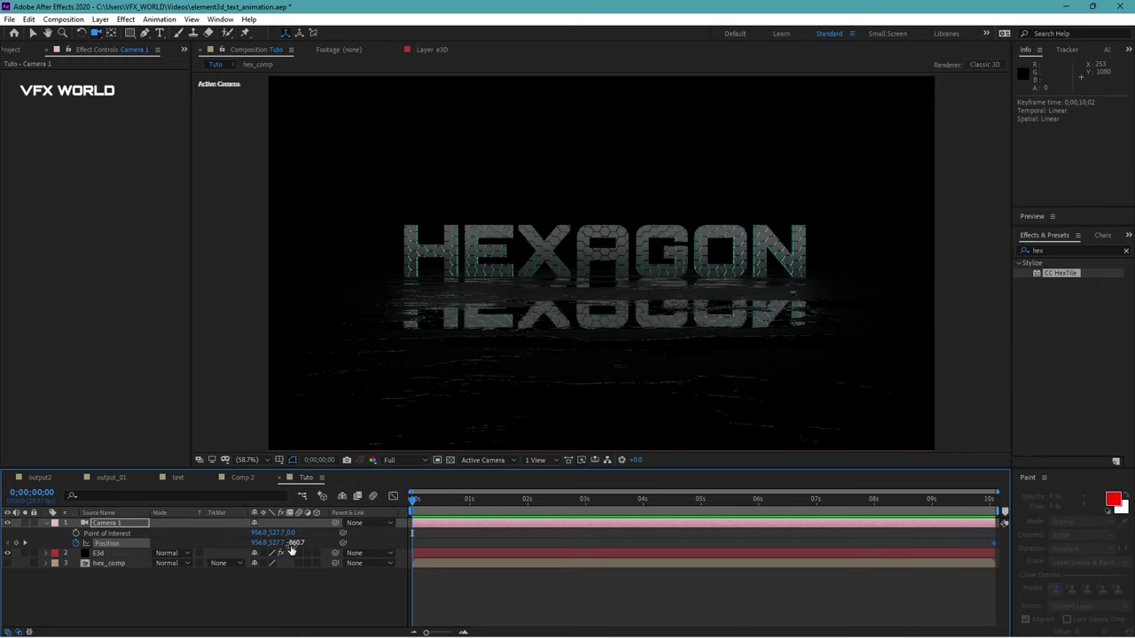
pyautogui.moveTo(292, 542); pyautogui.dragTo(576, 480)
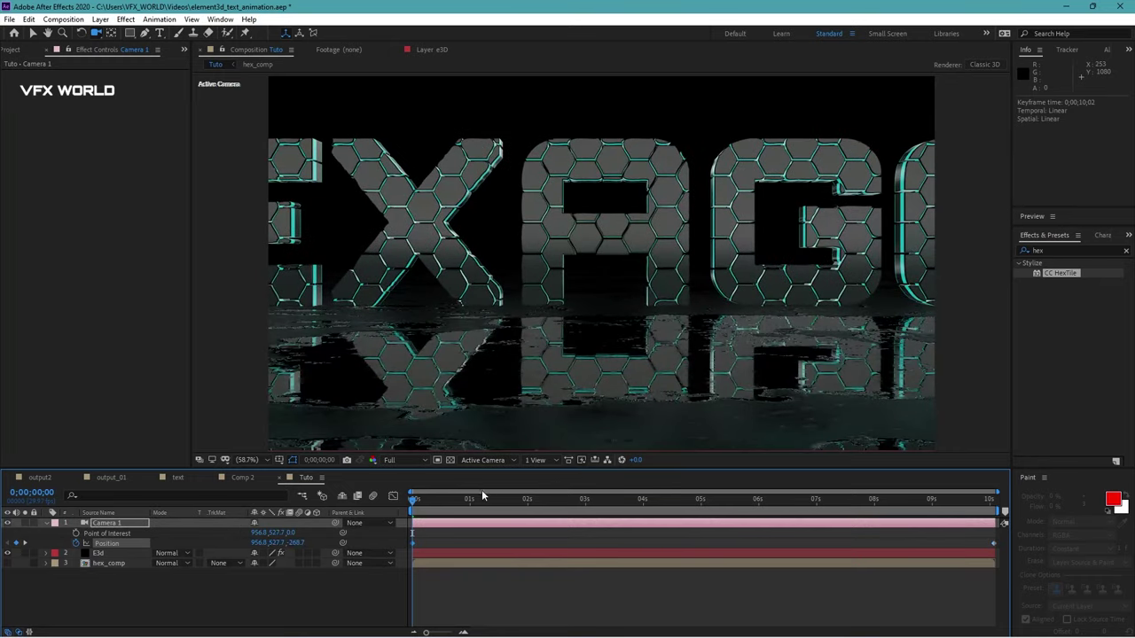
pyautogui.moveTo(483, 497); pyautogui.dragTo(264, 528)
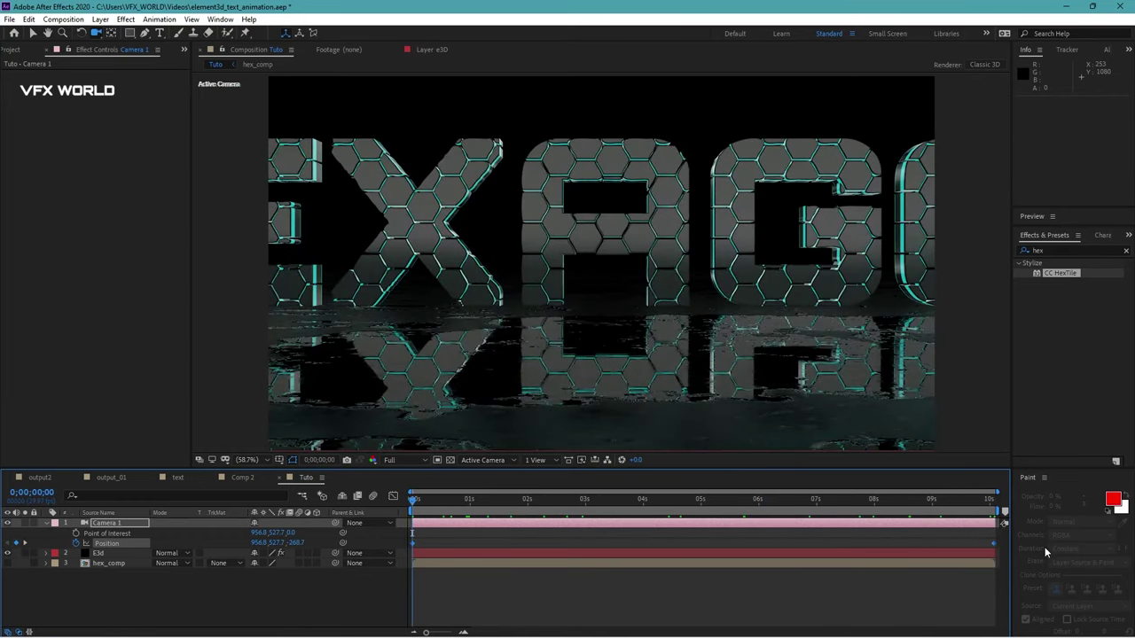
# Ease the final Position keyframe in the speed graph.
pyautogui.click(393, 495)
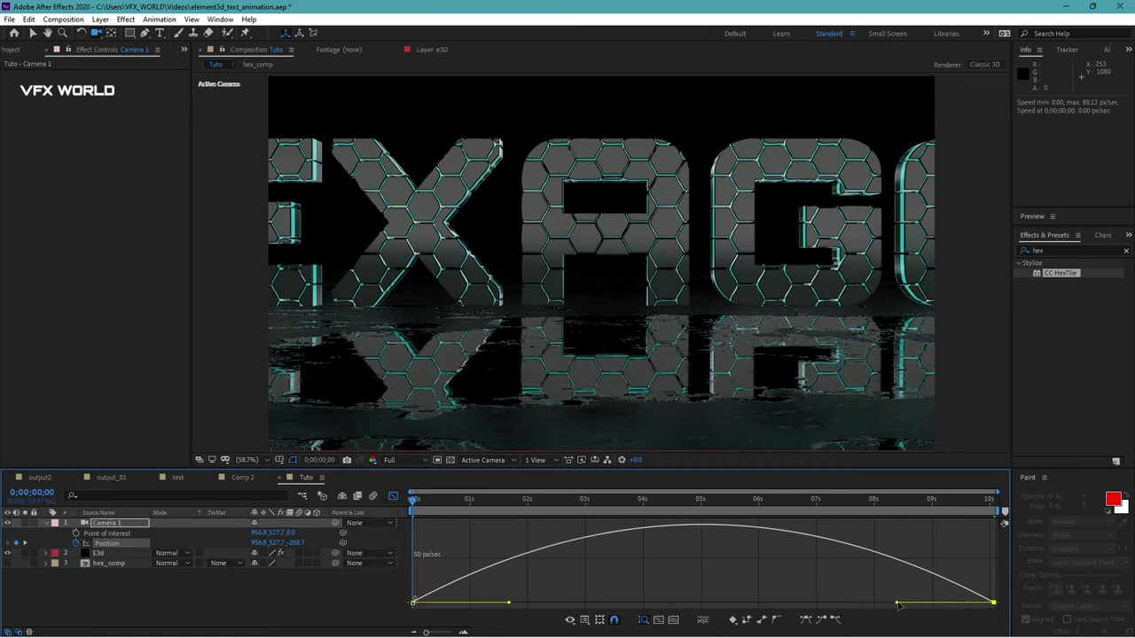
pyautogui.moveTo(897, 604); pyautogui.dragTo(832, 603)
pyautogui.click(393, 495)
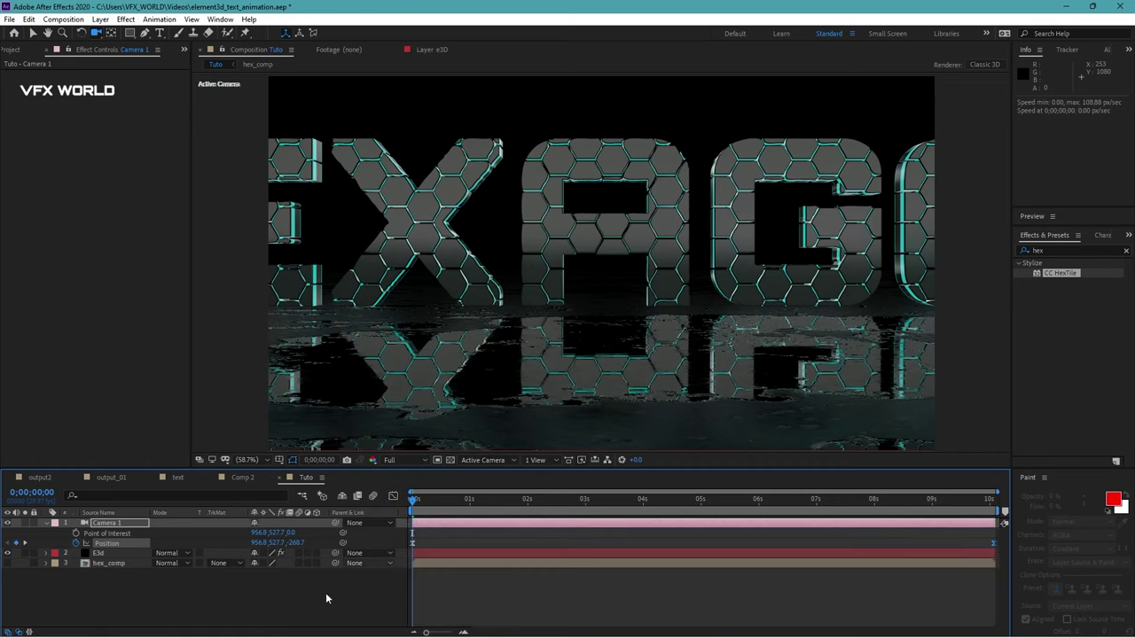
pyautogui.click(105, 524)
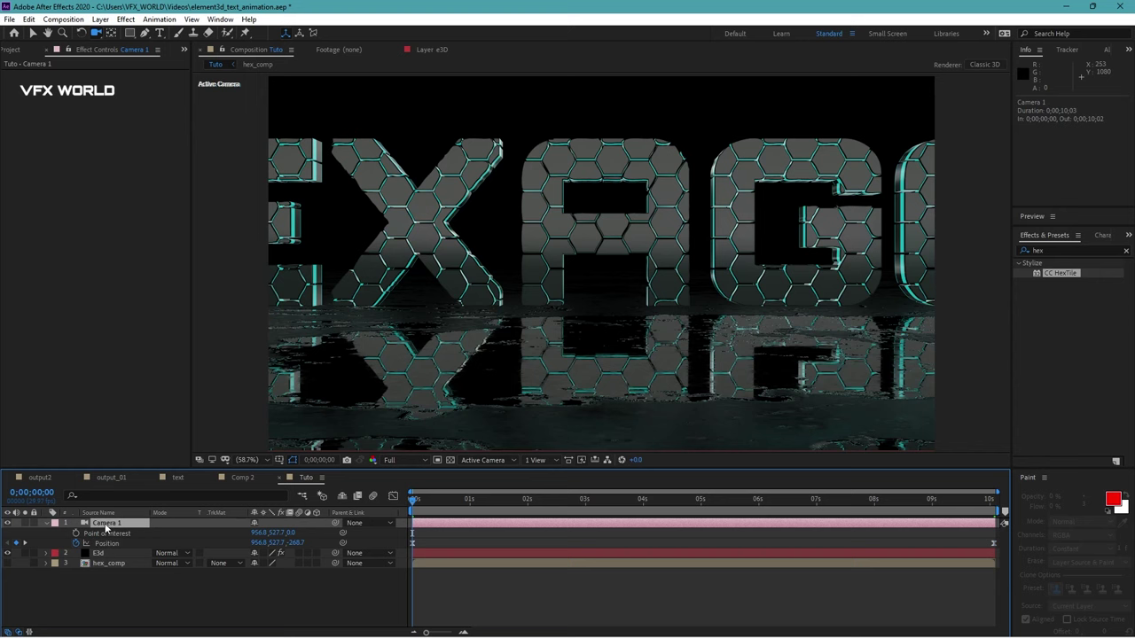
# Keyframe Camera 1's Orientation from 330° at the start to level near 9s.
pyautogui.press('r')
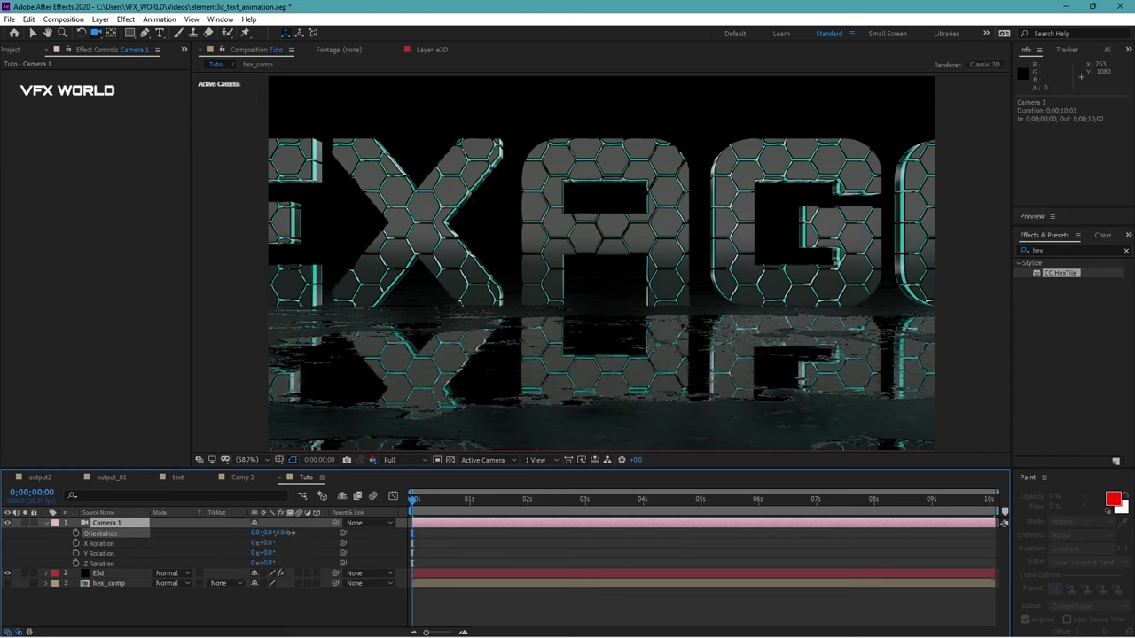
pyautogui.moveTo(278, 533); pyautogui.dragTo(288, 531)
pyautogui.hotkey('ctrl', 'z')
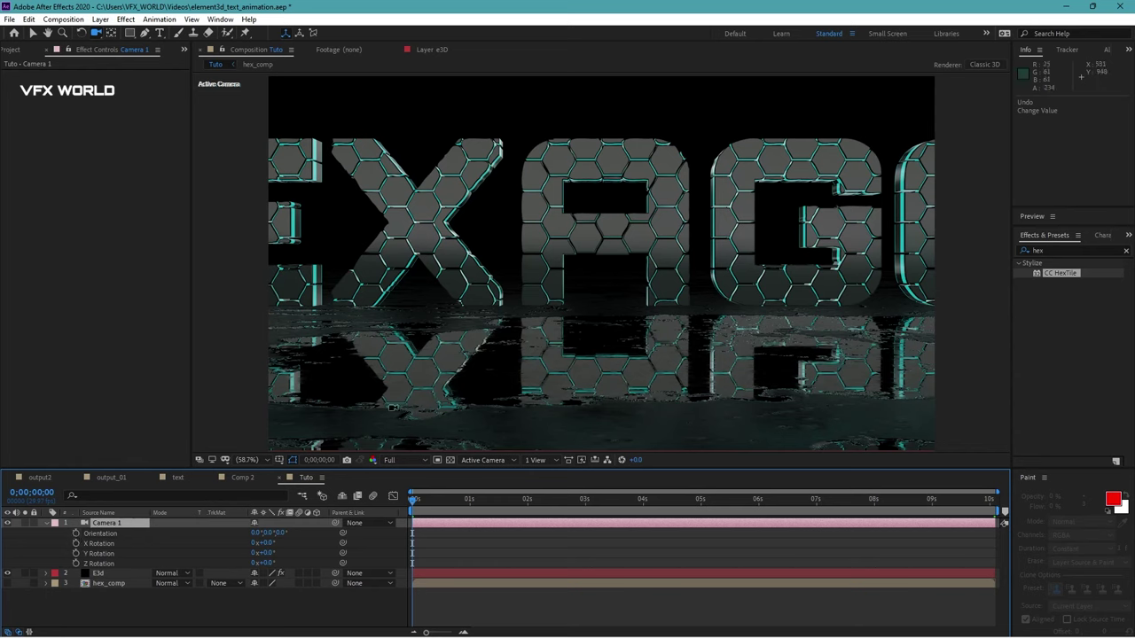
pyautogui.click(76, 533)
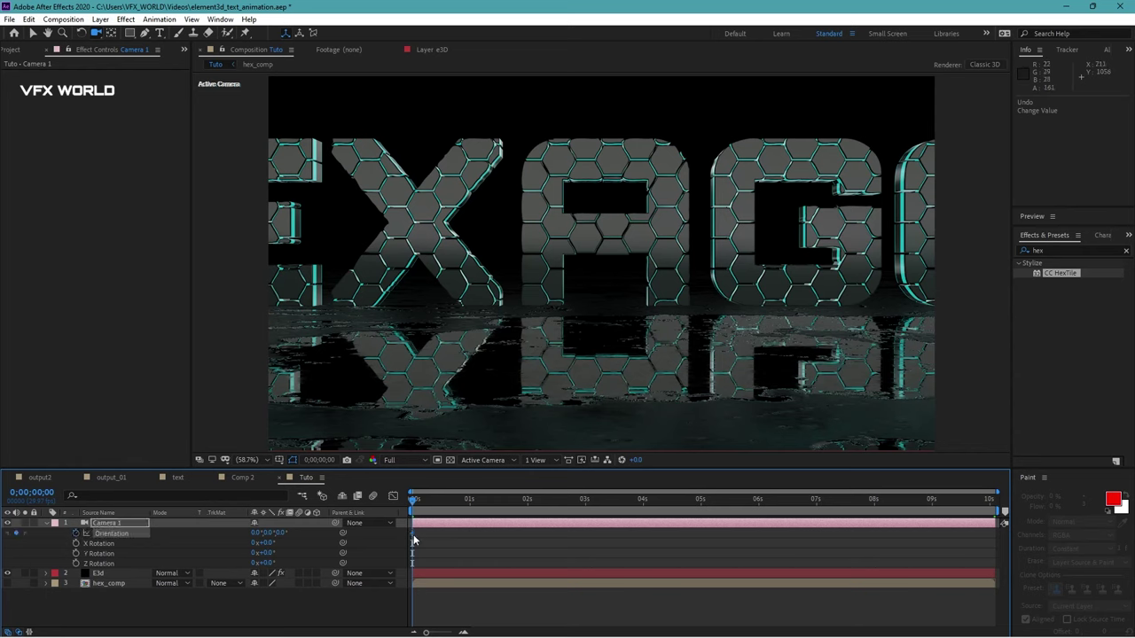
pyautogui.moveTo(413, 535); pyautogui.dragTo(936, 535)
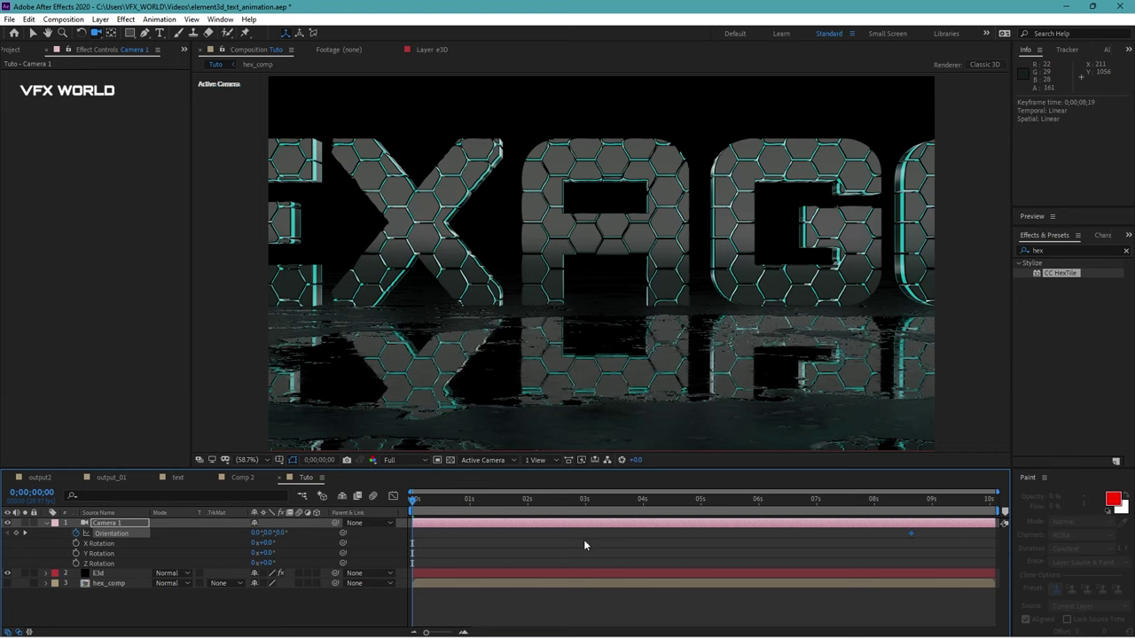
pyautogui.moveTo(304, 530); pyautogui.dragTo(299, 528)
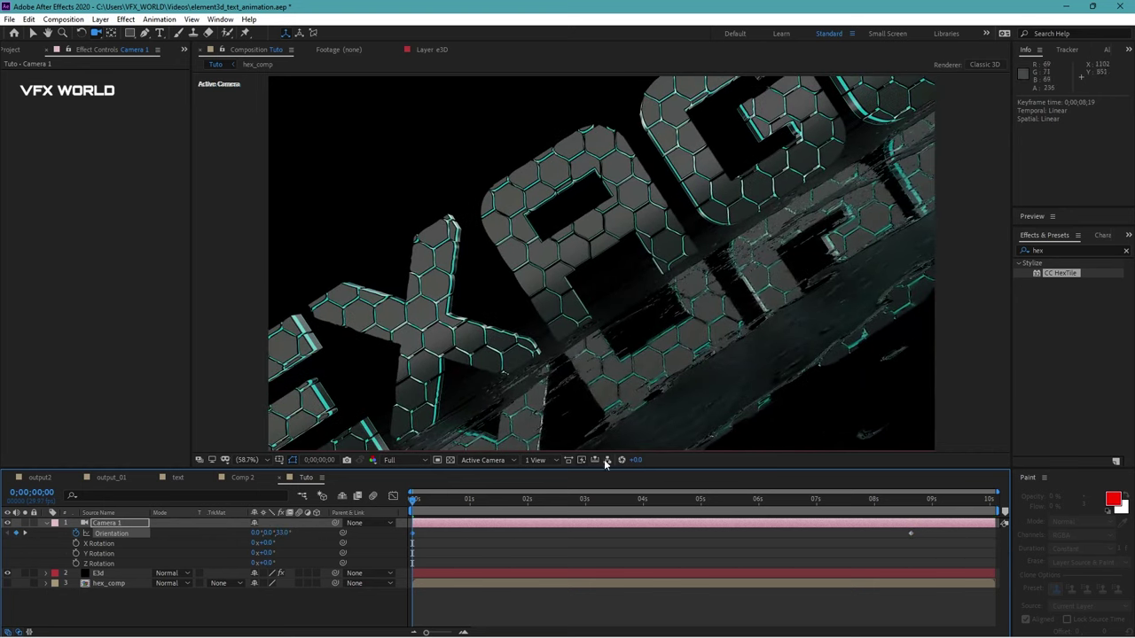
pyautogui.moveTo(413, 499)
pyautogui.mouseDown()
pyautogui.moveTo(889, 482)
pyautogui.moveTo(371, 549)
pyautogui.moveTo(943, 528)
pyautogui.mouseUp()
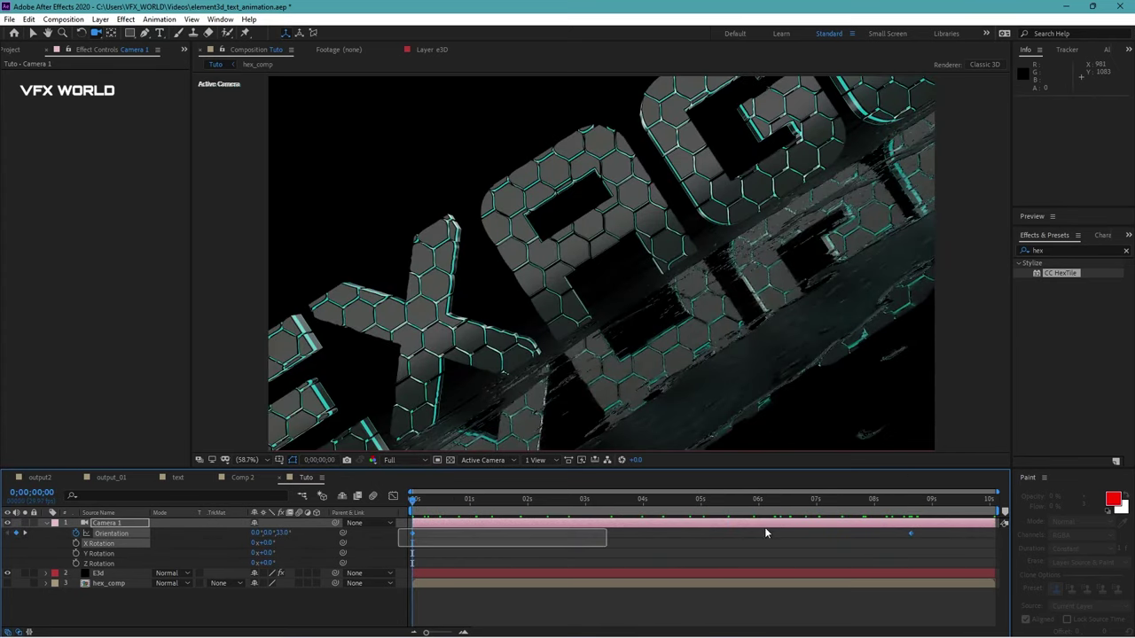
# Ease the final Orientation keyframe in the speed graph and preview the move.
pyautogui.click(393, 495)
pyautogui.moveTo(802, 563); pyautogui.dragTo(942, 610)
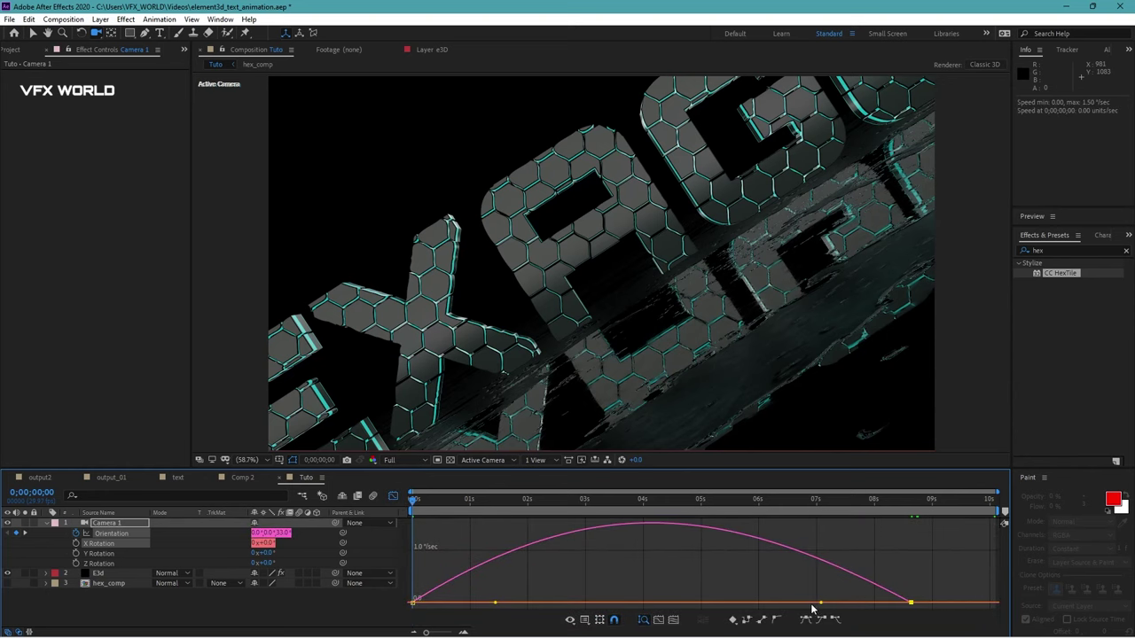
pyautogui.moveTo(811, 606); pyautogui.dragTo(767, 604)
pyautogui.moveTo(915, 604); pyautogui.dragTo(925, 604)
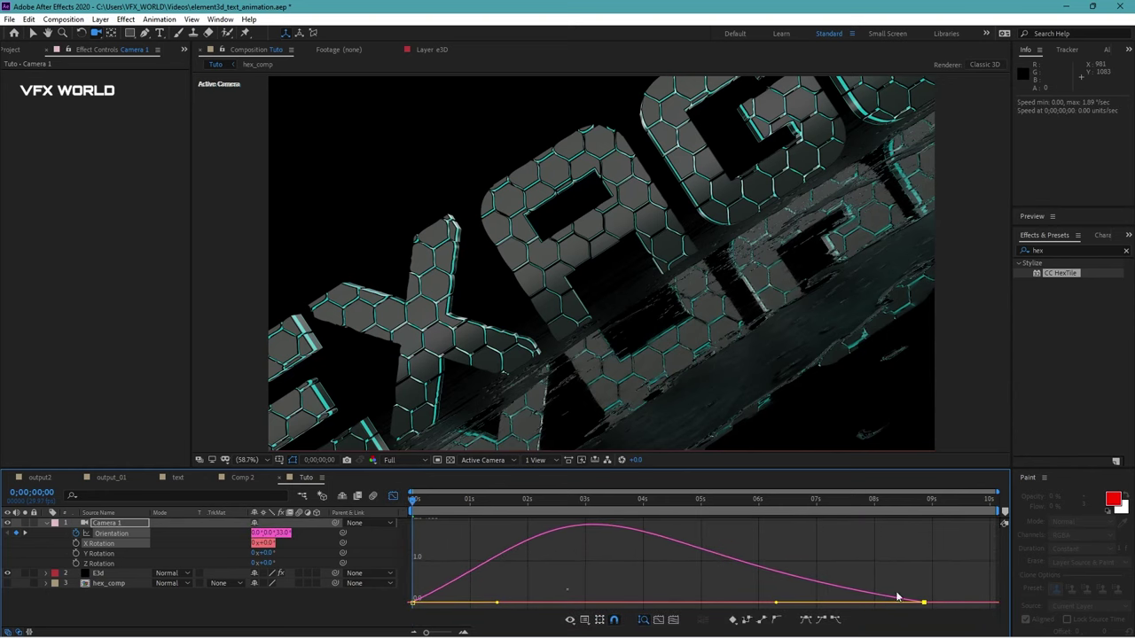
pyautogui.click(567, 592)
pyautogui.press('space')
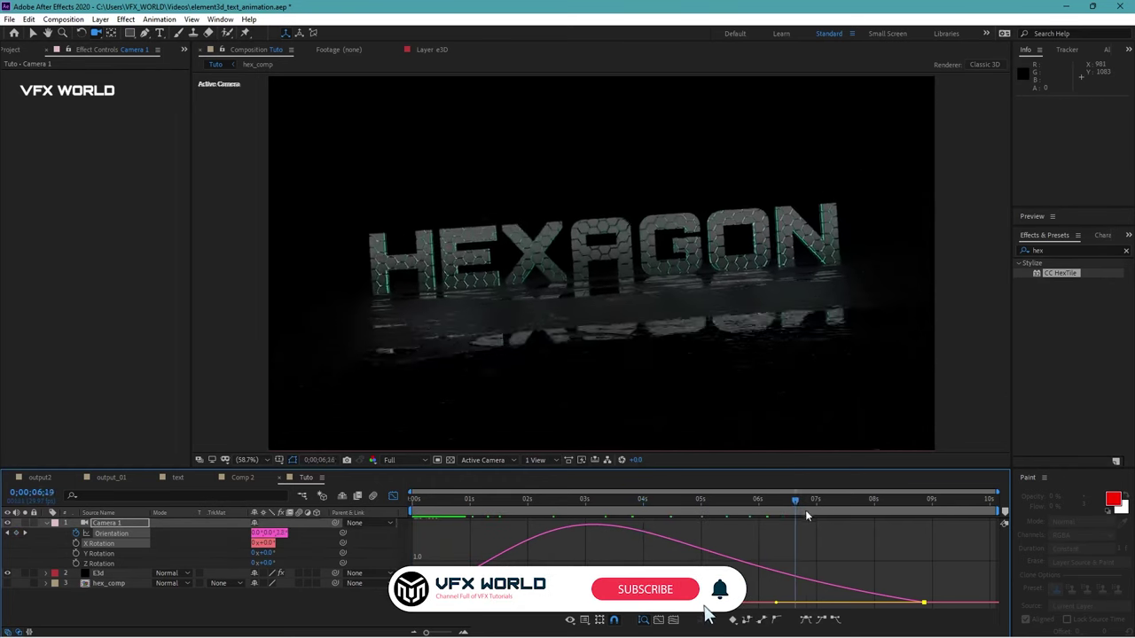
pyautogui.click(393, 495)
# Show Camera 1's Point of Interest property.
pyautogui.click(100, 595)
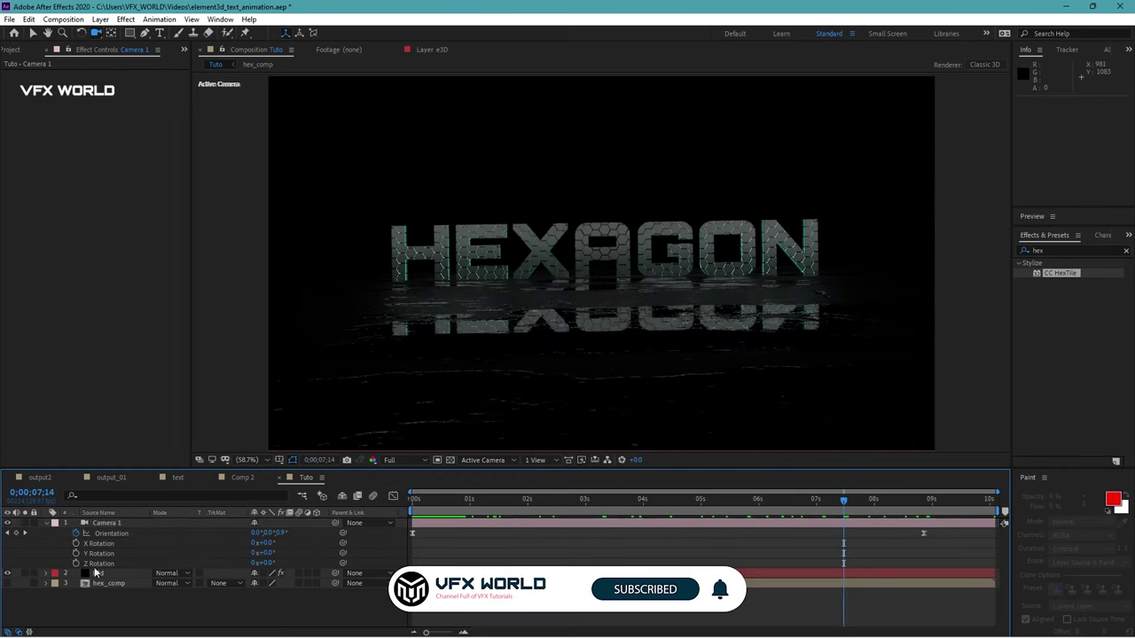
pyautogui.click(107, 524)
pyautogui.hotkey('shift', 'a')
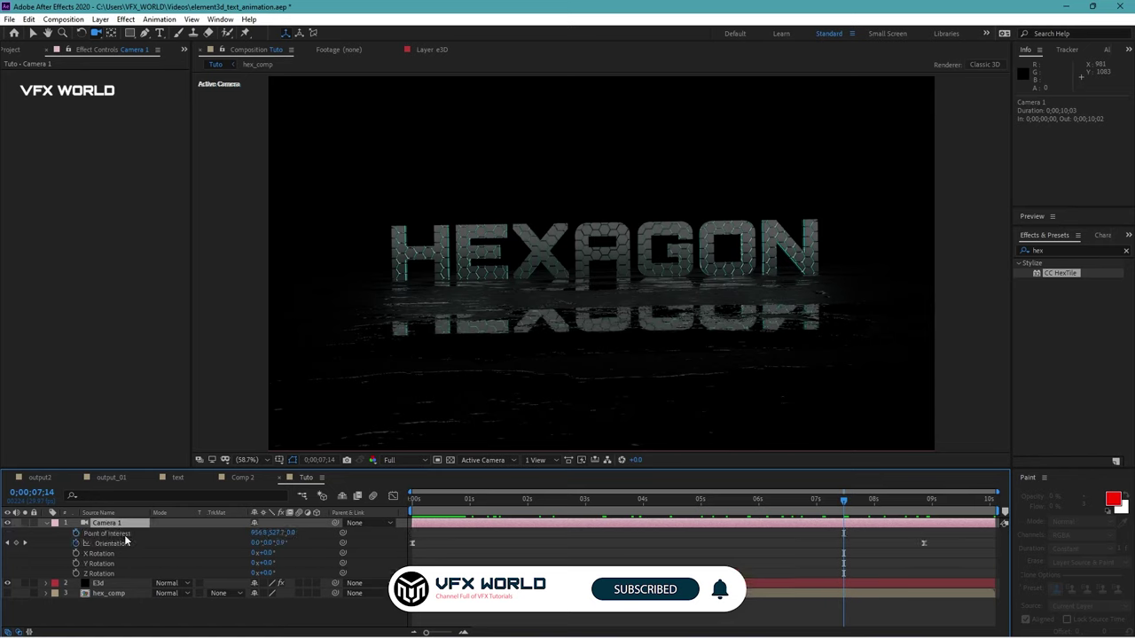
# Give Camera 1's Point of Interest a wiggle(2,5) expression and preview it.
pyautogui.keyDown('alt'); pyautogui.click(75, 534); pyautogui.keyUp('alt')
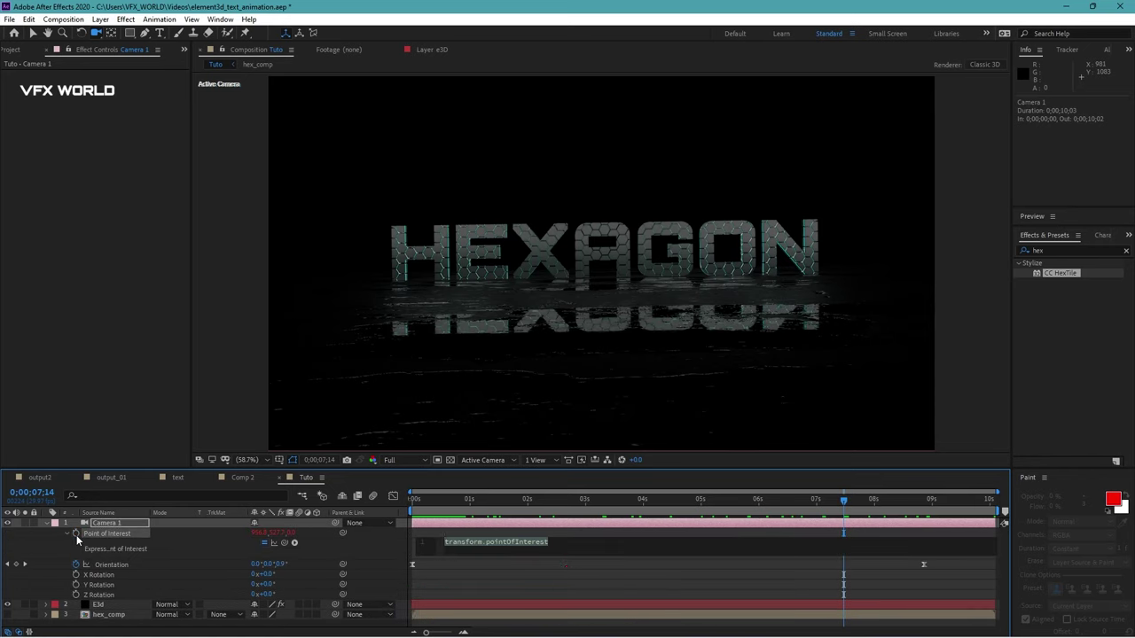
pyautogui.write('wig')
pyautogui.press('Return')
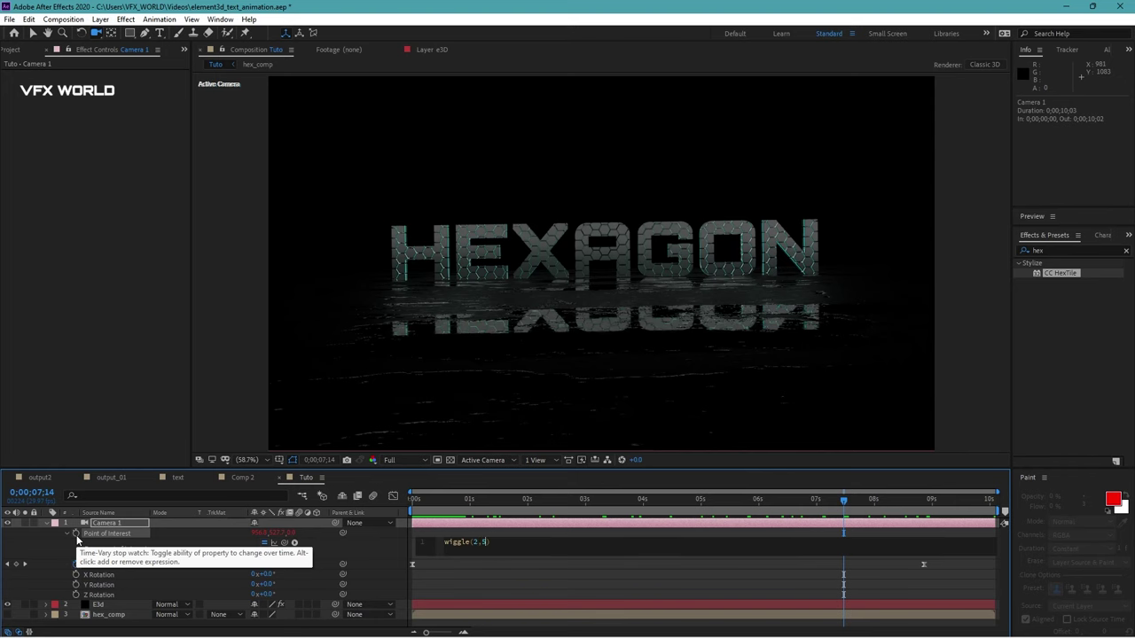
pyautogui.press('KP_Enter')
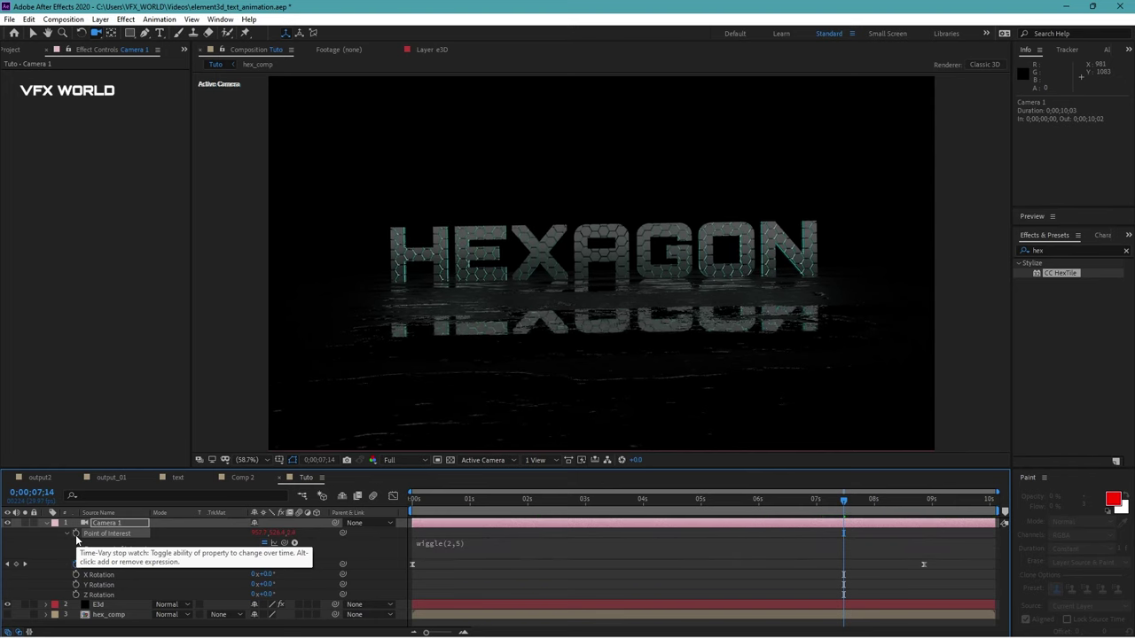
pyautogui.press('space')
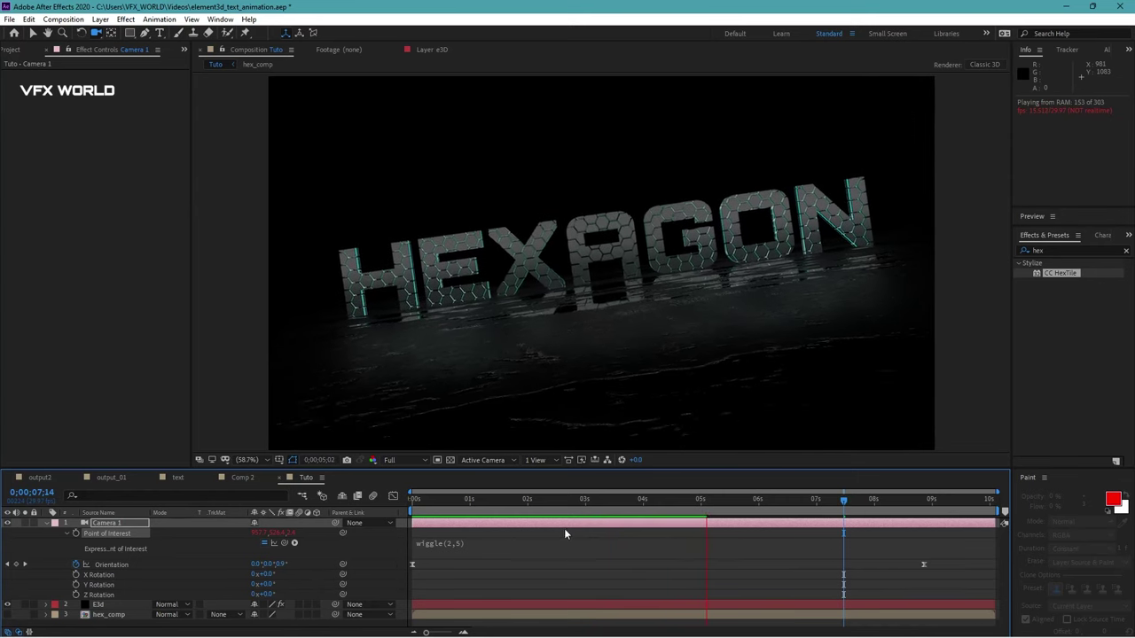
# Open the E3d layer's Element Group 1 Particle Replicator settings.
pyautogui.click(101, 555)
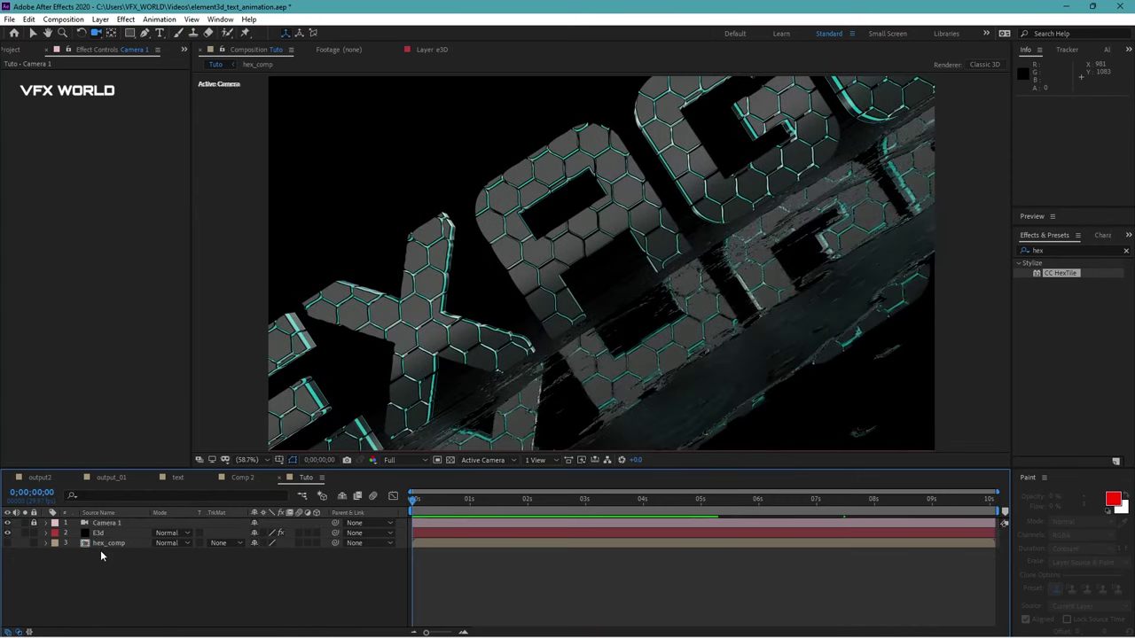
pyautogui.click(120, 533)
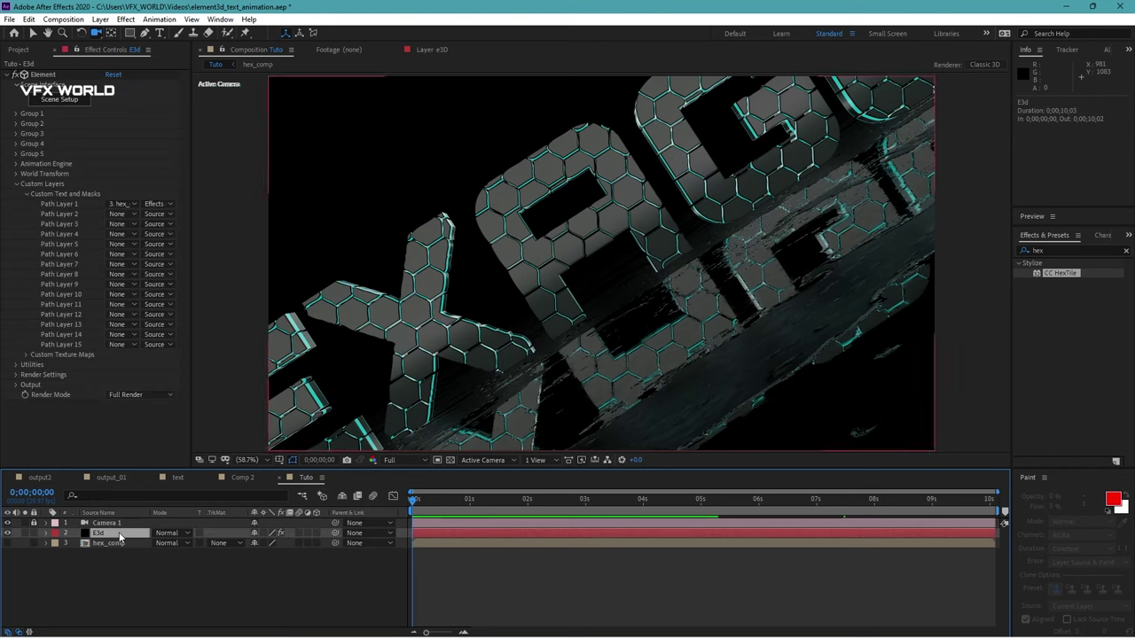
pyautogui.click(18, 188)
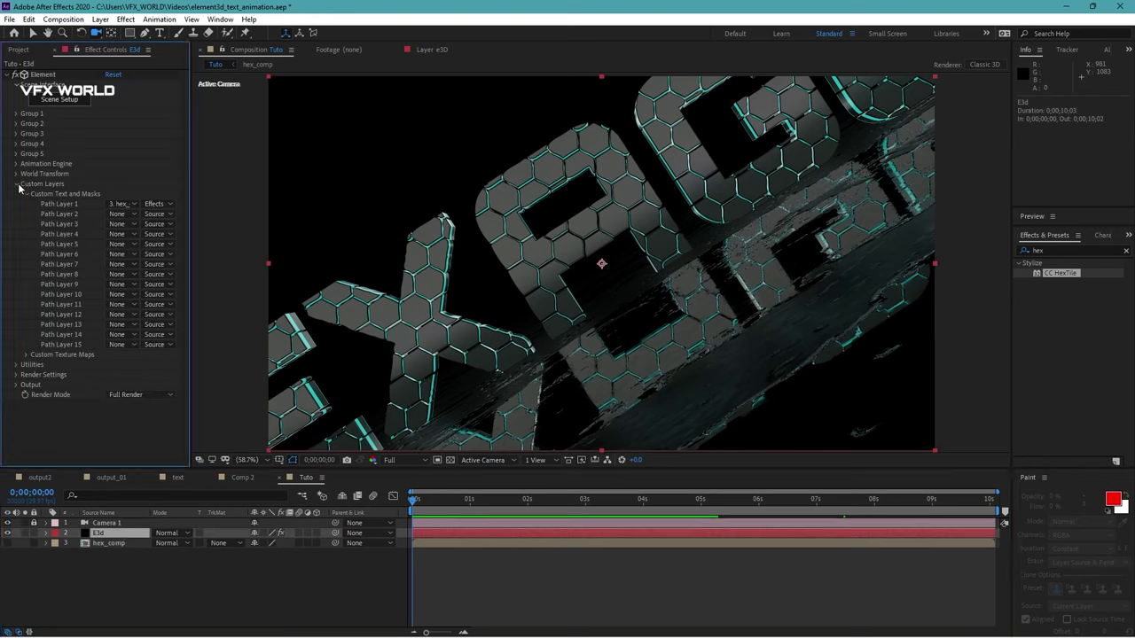
pyautogui.click(15, 113)
pyautogui.click(16, 254)
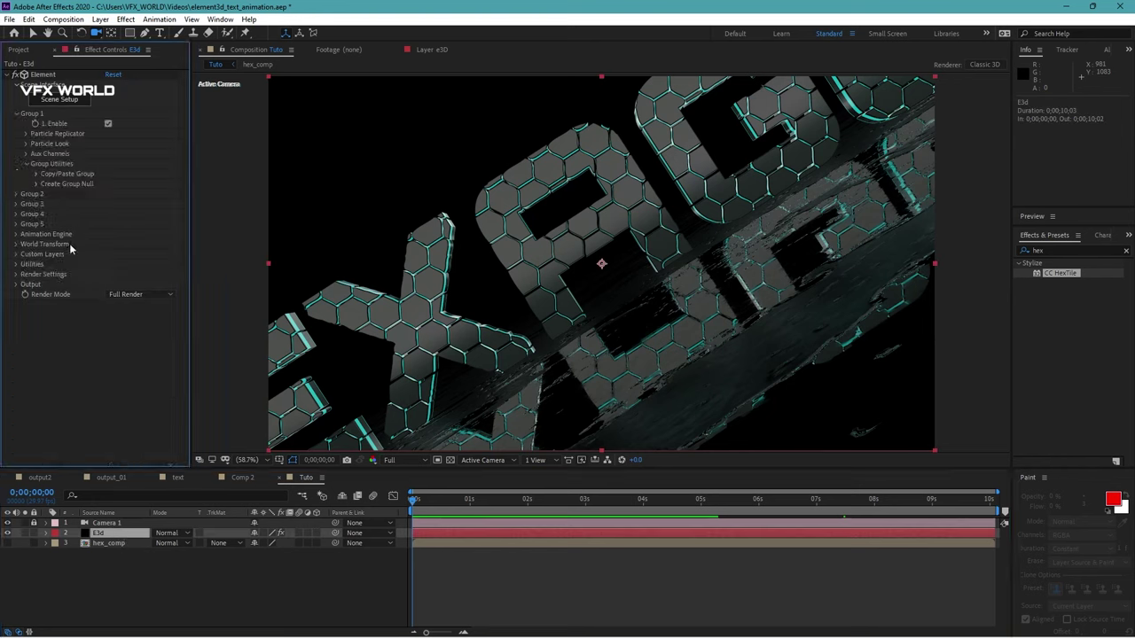
pyautogui.click(26, 133)
pyautogui.click(42, 73)
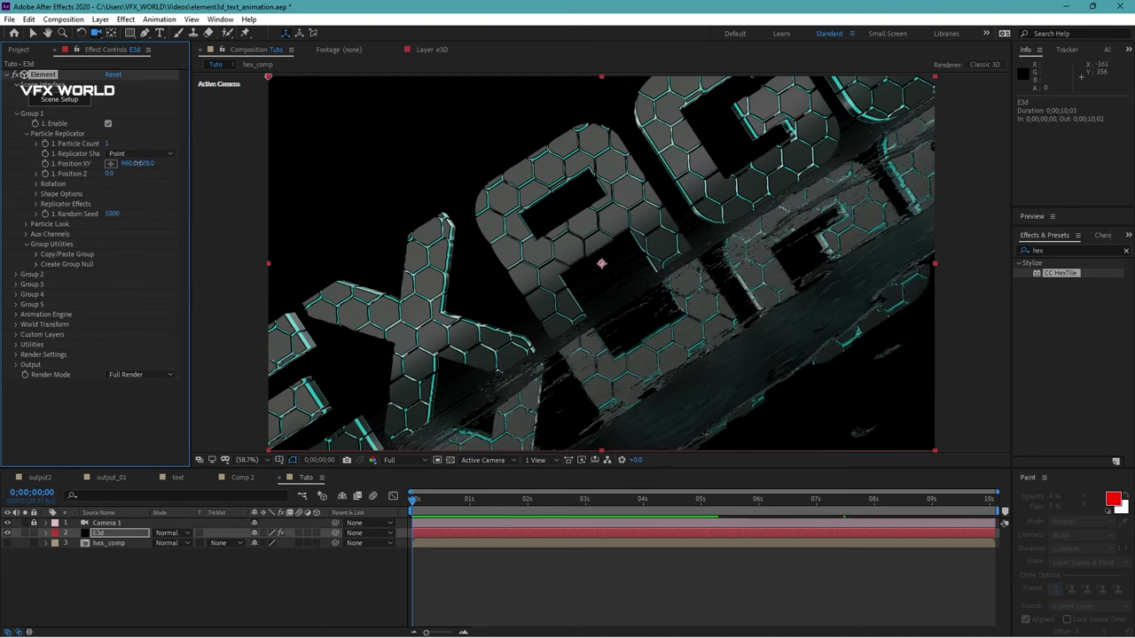
# Raise Group 1 Position Y to 525, checking HEXAGON above its reflection near 8s.
pyautogui.moveTo(142, 163); pyautogui.dragTo(126, 164)
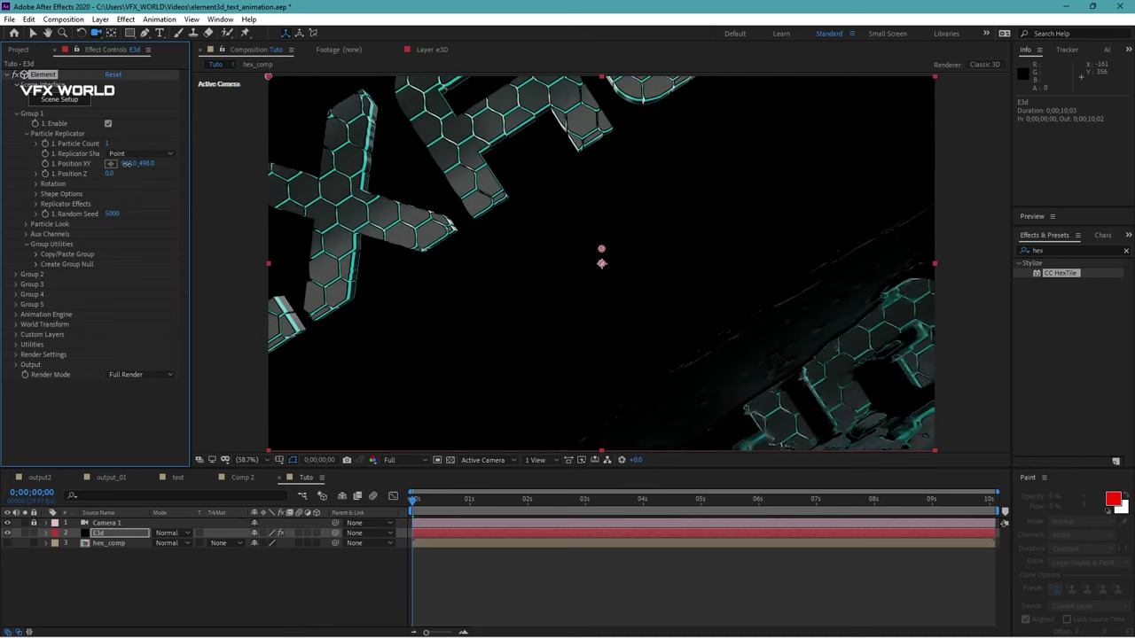
pyautogui.moveTo(414, 499); pyautogui.dragTo(1007, 497)
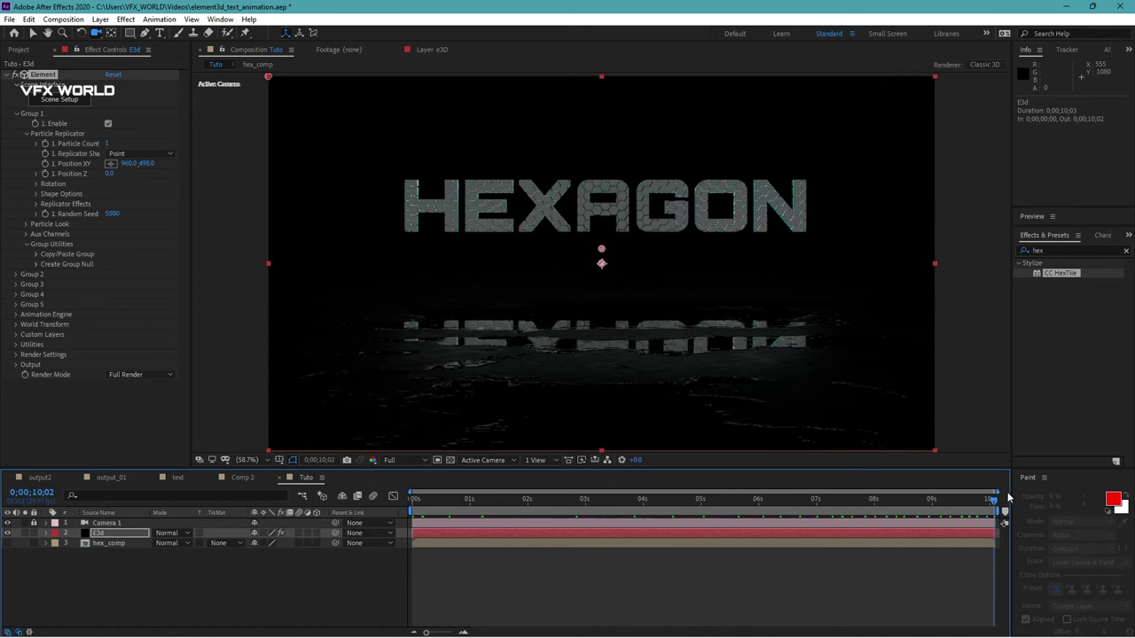
pyautogui.moveTo(134, 161); pyautogui.dragTo(162, 162)
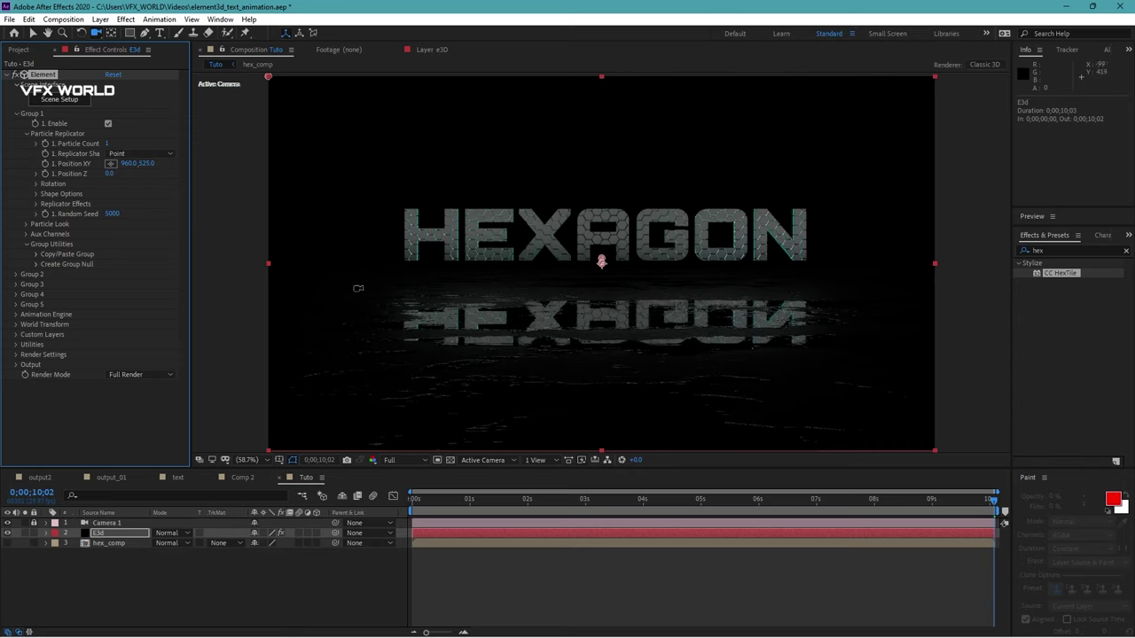
pyautogui.moveTo(435, 498); pyautogui.dragTo(627, 481)
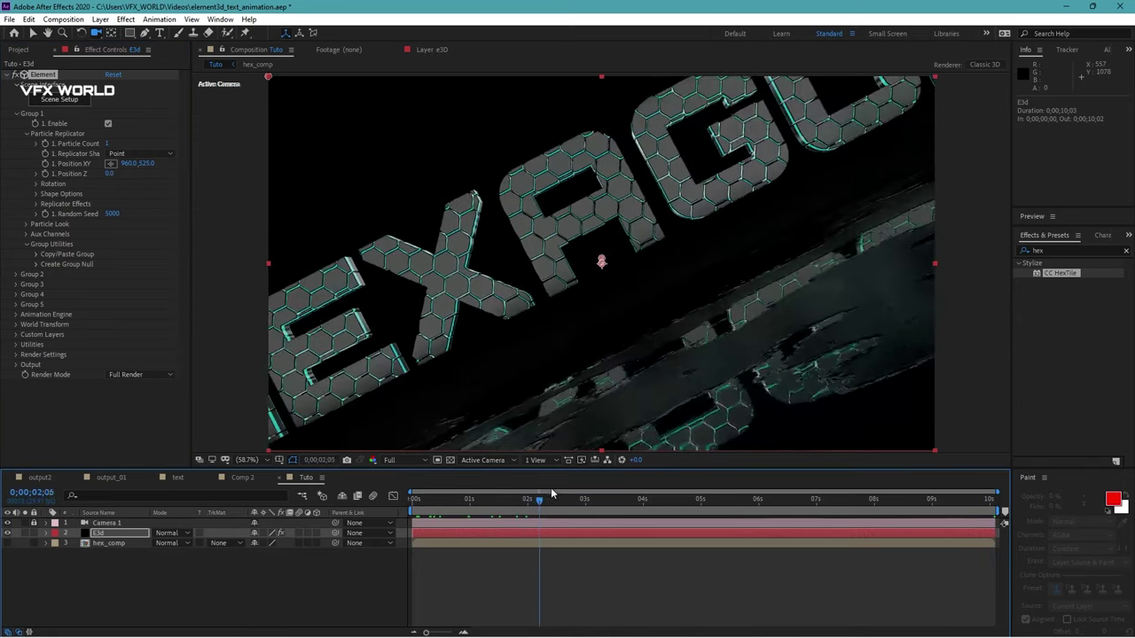
pyautogui.moveTo(627, 481); pyautogui.dragTo(924, 431)
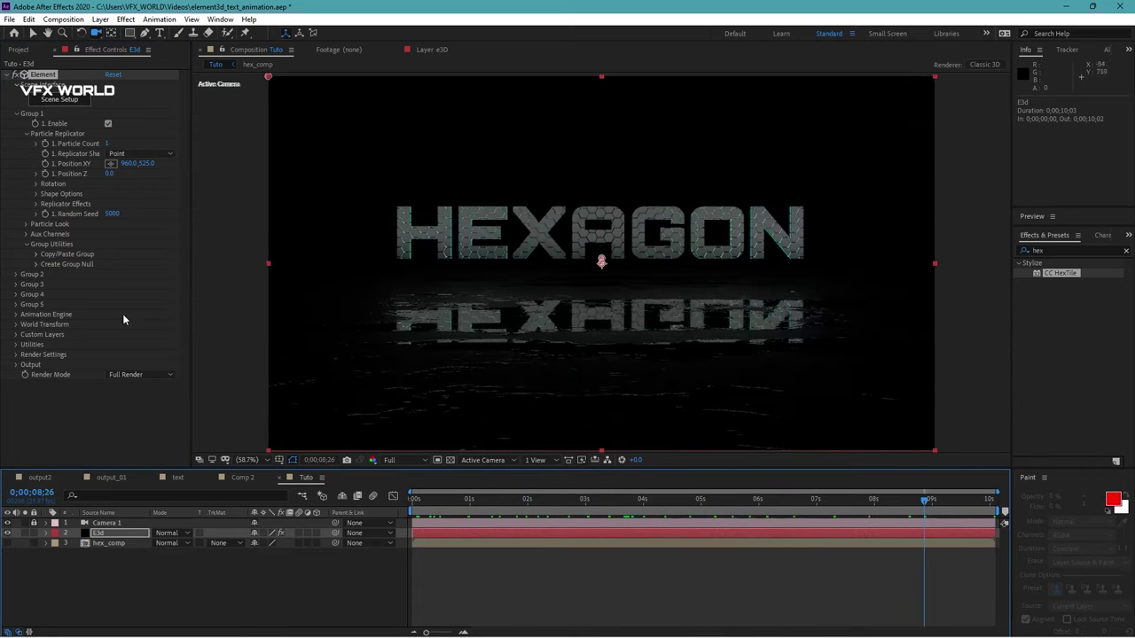
pyautogui.click(27, 224)
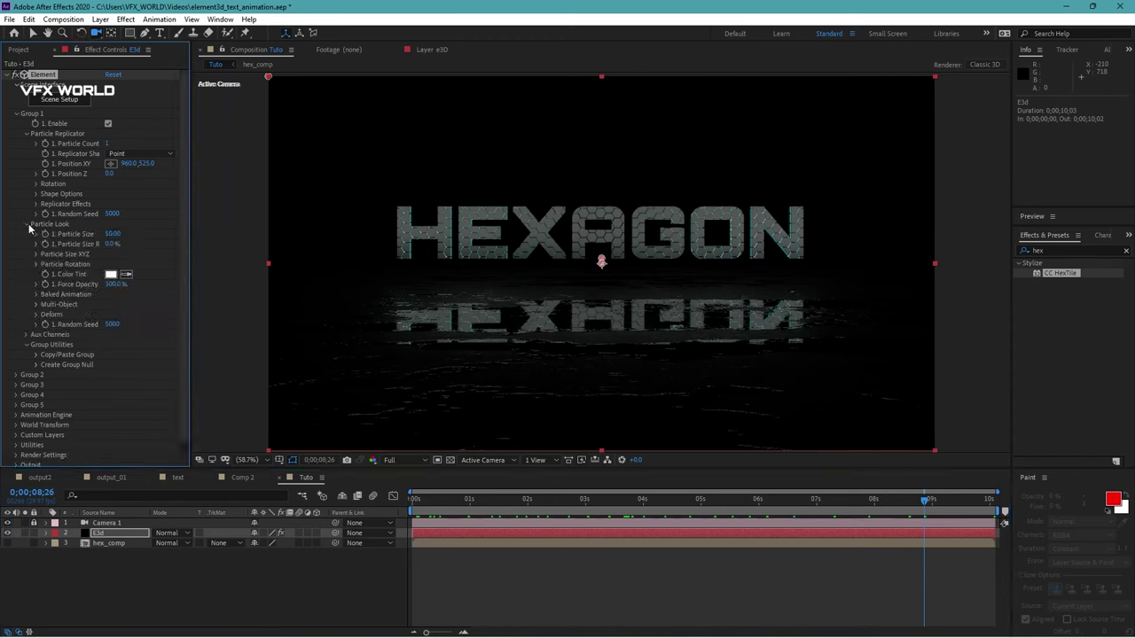
# Enable Multi-Object and test Noise Amount Multi XYZ scattering HEXAGON into tiles.
pyautogui.click(36, 305)
pyautogui.click(107, 315)
pyautogui.scroll(-3, 107, 320)
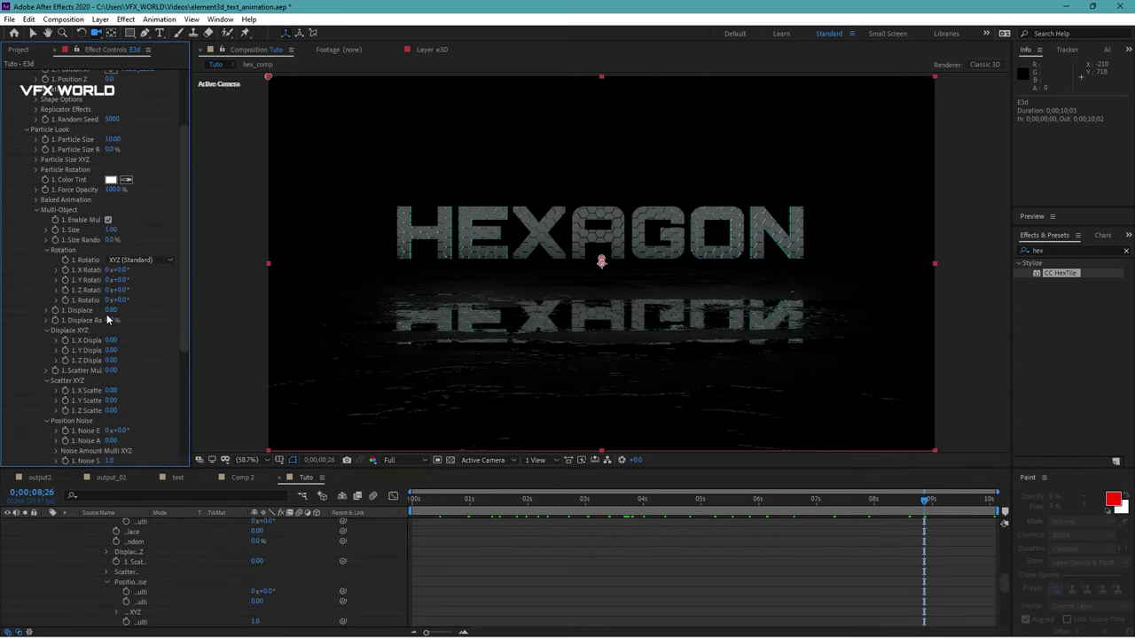
pyautogui.scroll(-3, 53, 319)
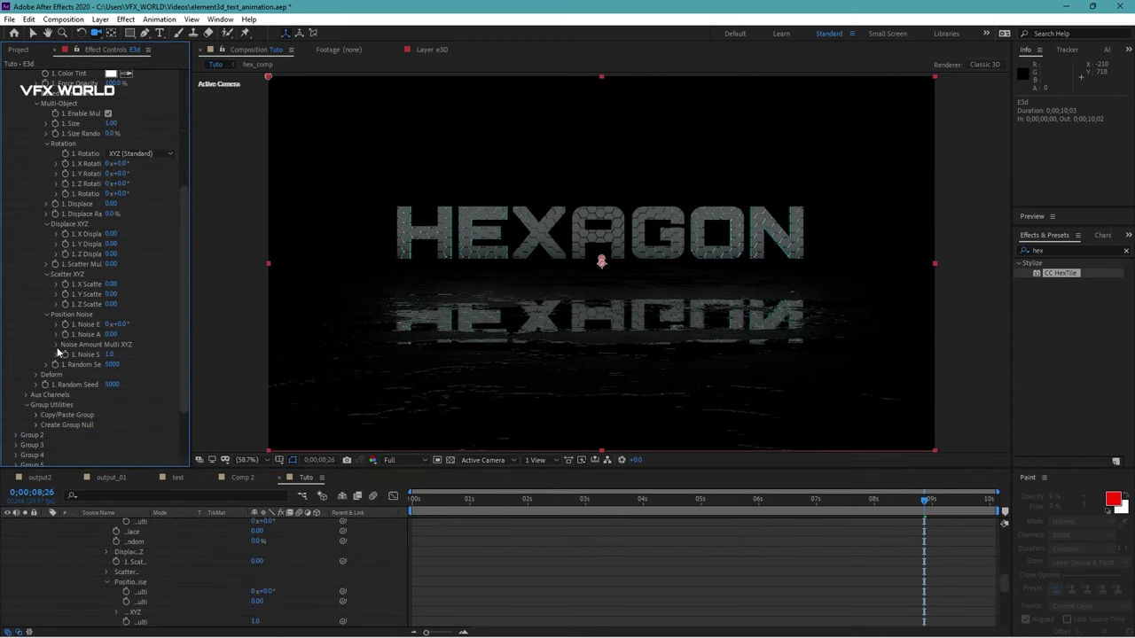
pyautogui.click(57, 348)
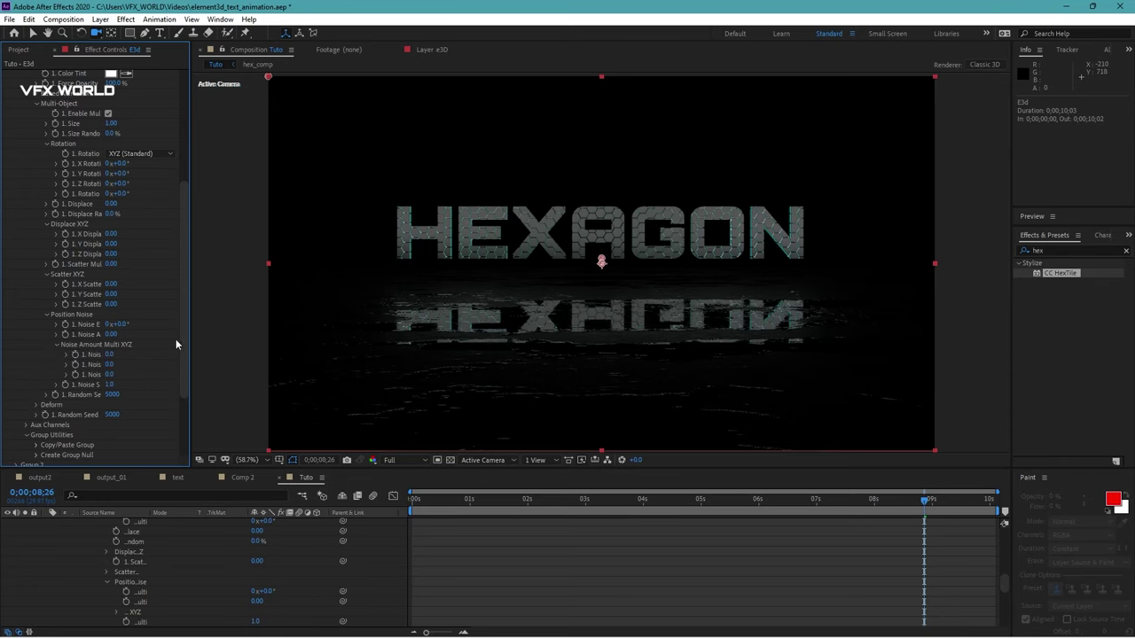
pyautogui.moveTo(190, 336); pyautogui.dragTo(248, 340)
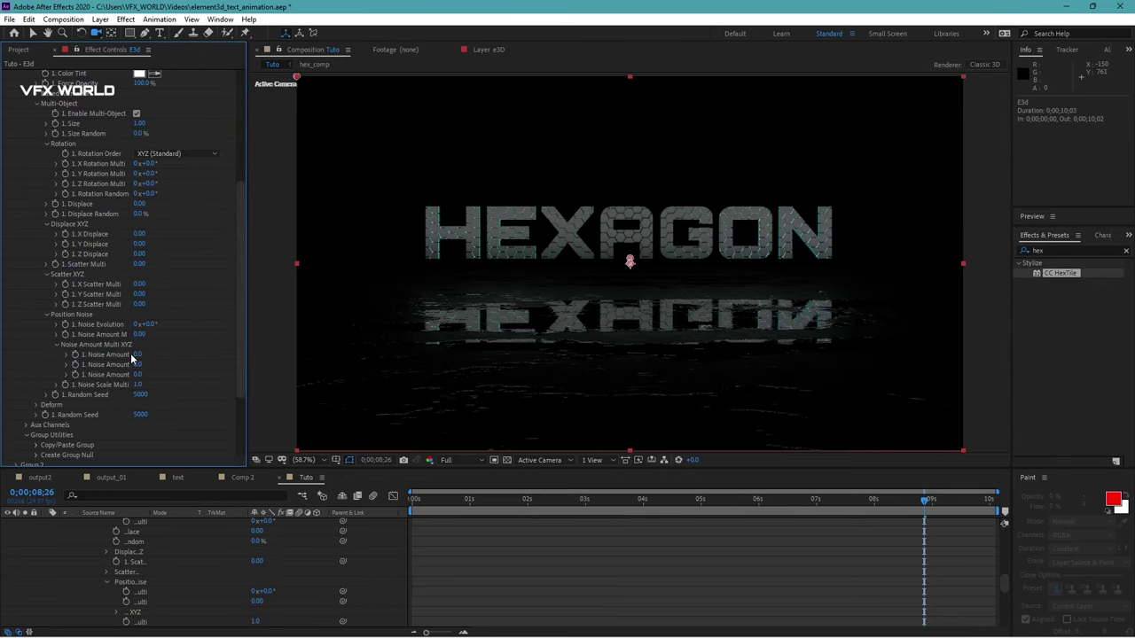
pyautogui.moveTo(133, 354)
pyautogui.mouseDown()
pyautogui.moveTo(154, 372)
pyautogui.moveTo(164, 360)
pyautogui.moveTo(119, 378)
pyautogui.mouseUp()
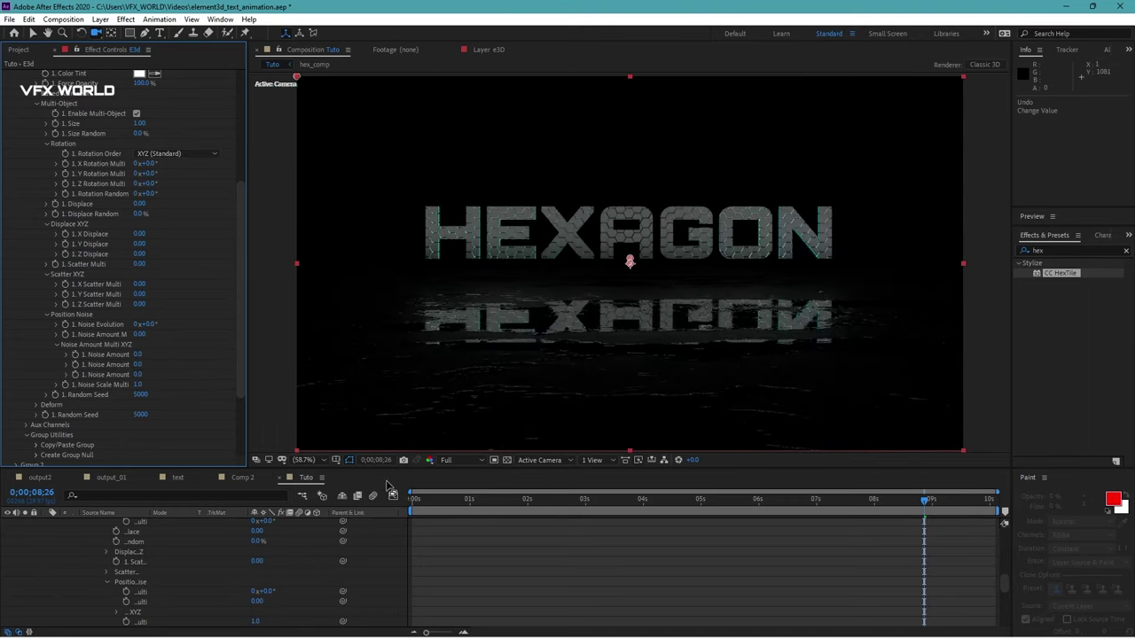
# Keyframe the Noise Amounts at zero at 8;05.
pyautogui.press('Home')
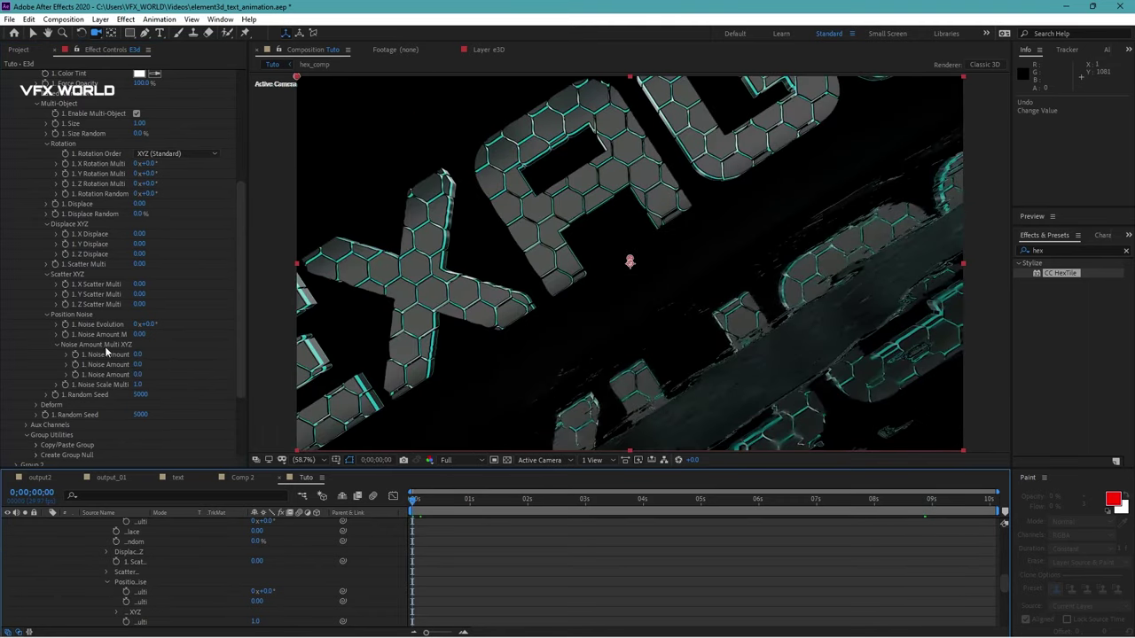
pyautogui.click(838, 499)
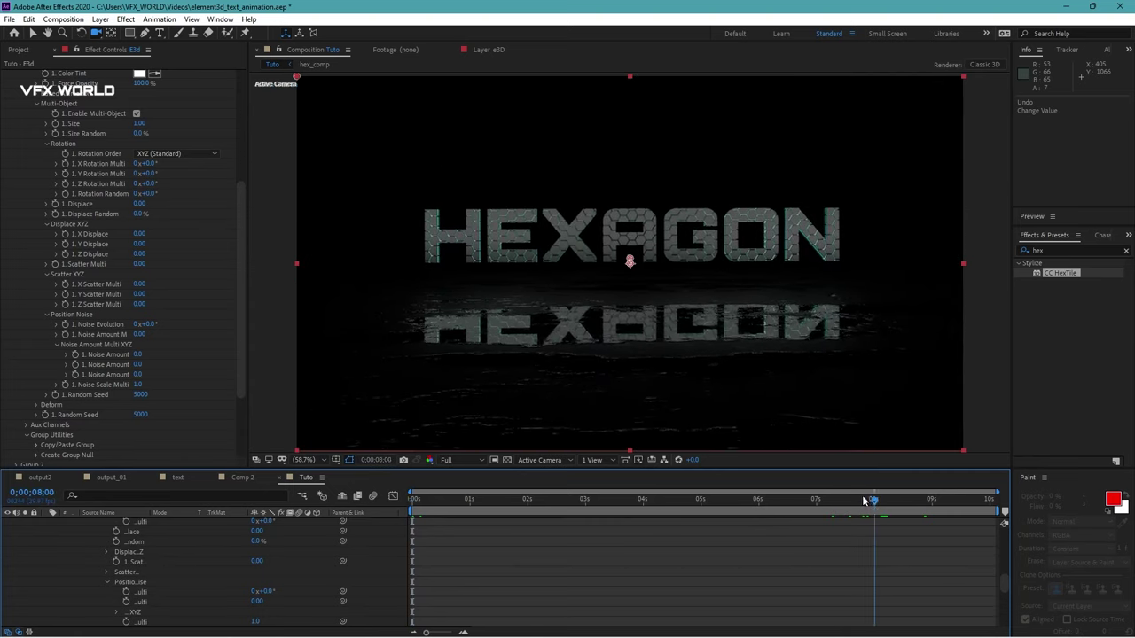
pyautogui.moveTo(838, 499); pyautogui.dragTo(884, 499)
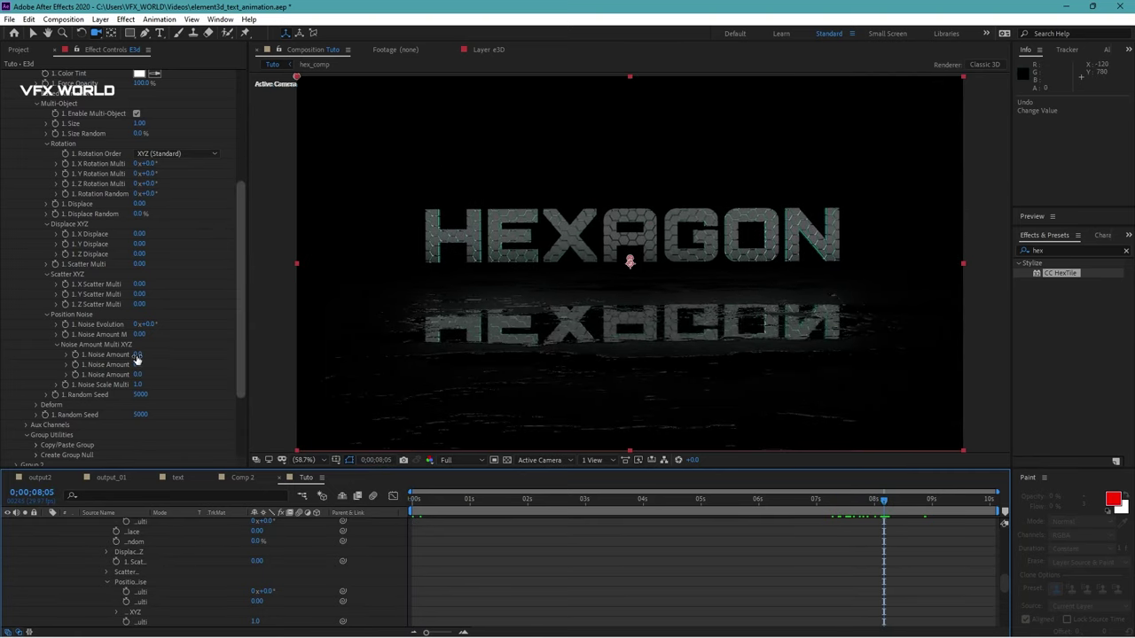
pyautogui.click(75, 354)
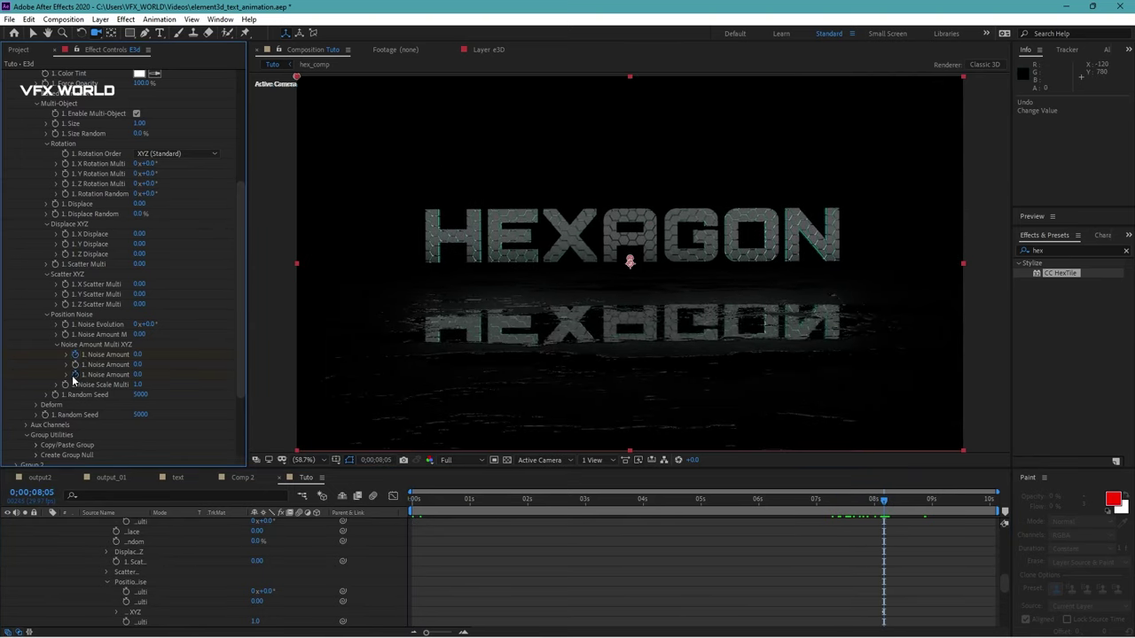
# Set the Noise Amounts to -5, 0, 5 at 0;00 and watch the tiles reassemble.
pyautogui.moveTo(421, 506); pyautogui.dragTo(371, 505)
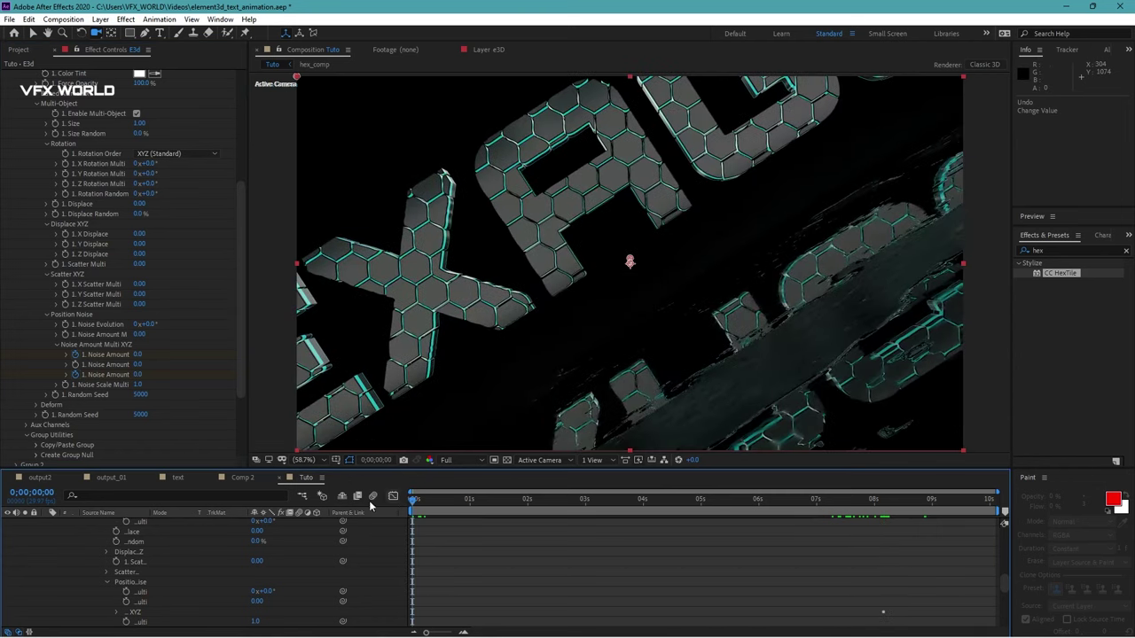
pyautogui.click(137, 354)
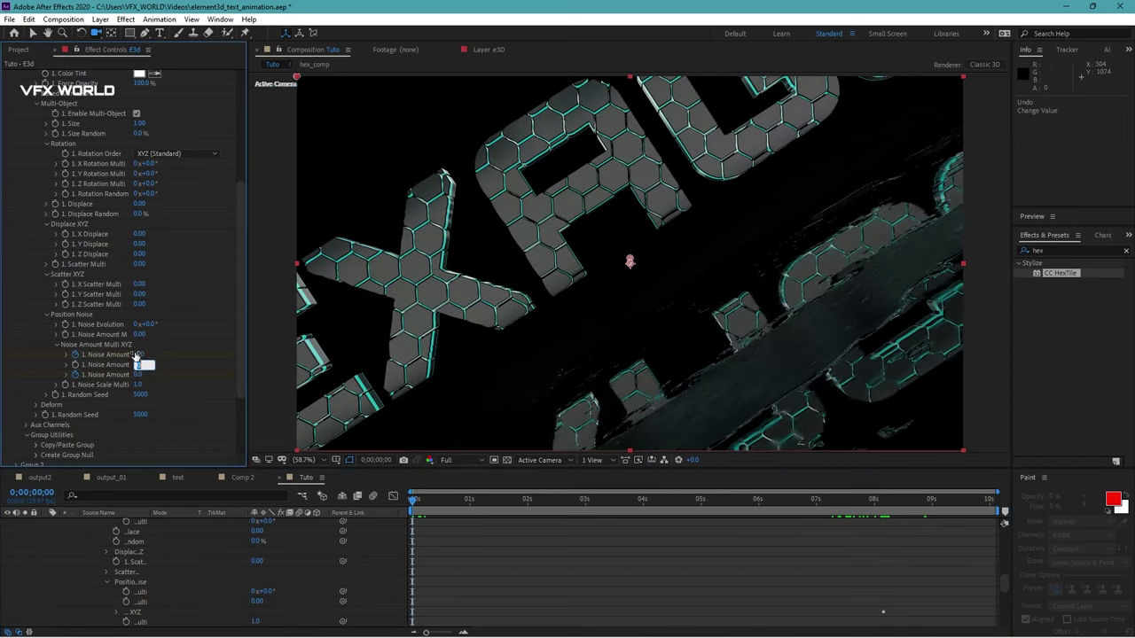
pyautogui.press('Tab')
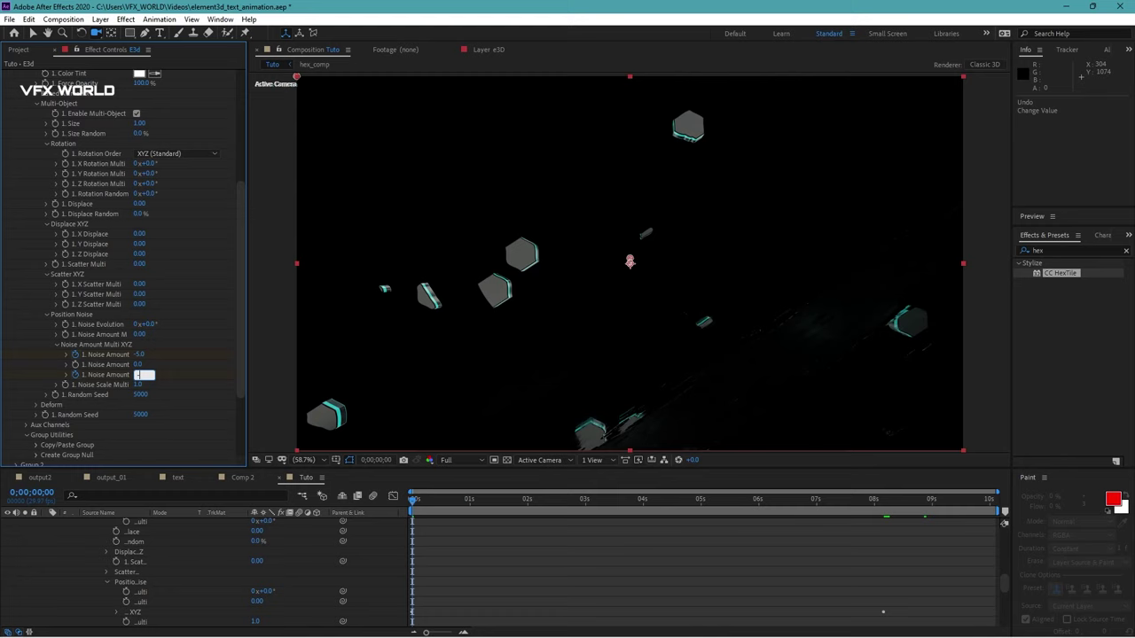
pyautogui.write('5')
pyautogui.moveTo(138, 355); pyautogui.dragTo(138, 354)
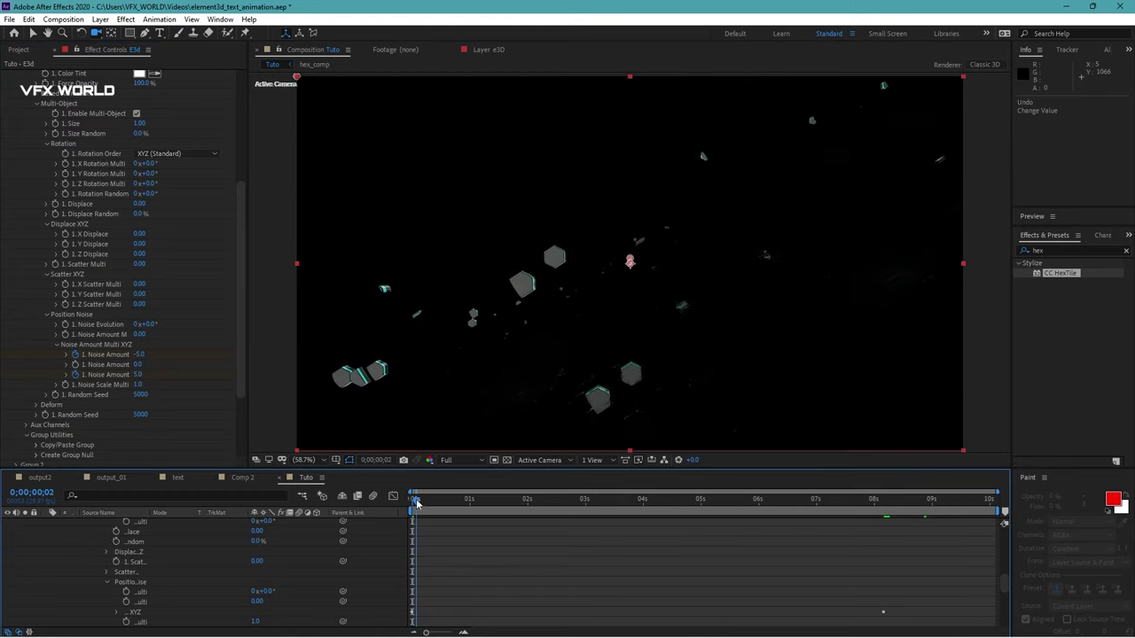
pyautogui.moveTo(417, 499)
pyautogui.mouseDown()
pyautogui.moveTo(873, 503)
pyautogui.moveTo(857, 512)
pyautogui.mouseUp()
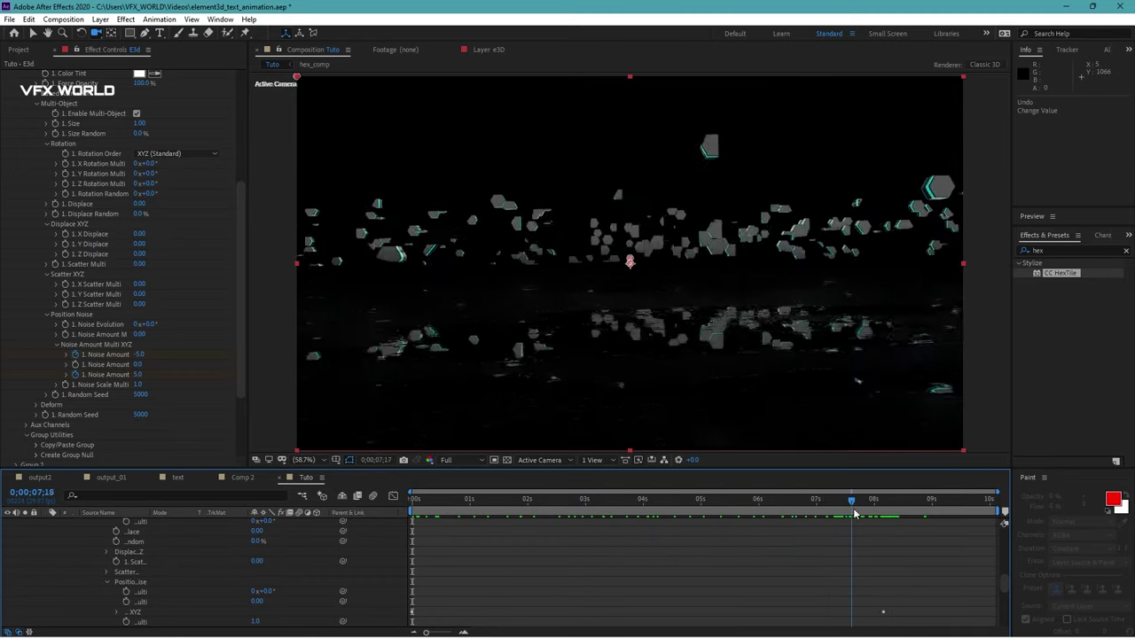
# Apply Easy Ease to all of the E3d layer's Noise Amount keyframes.
pyautogui.scroll(5, 106, 567)
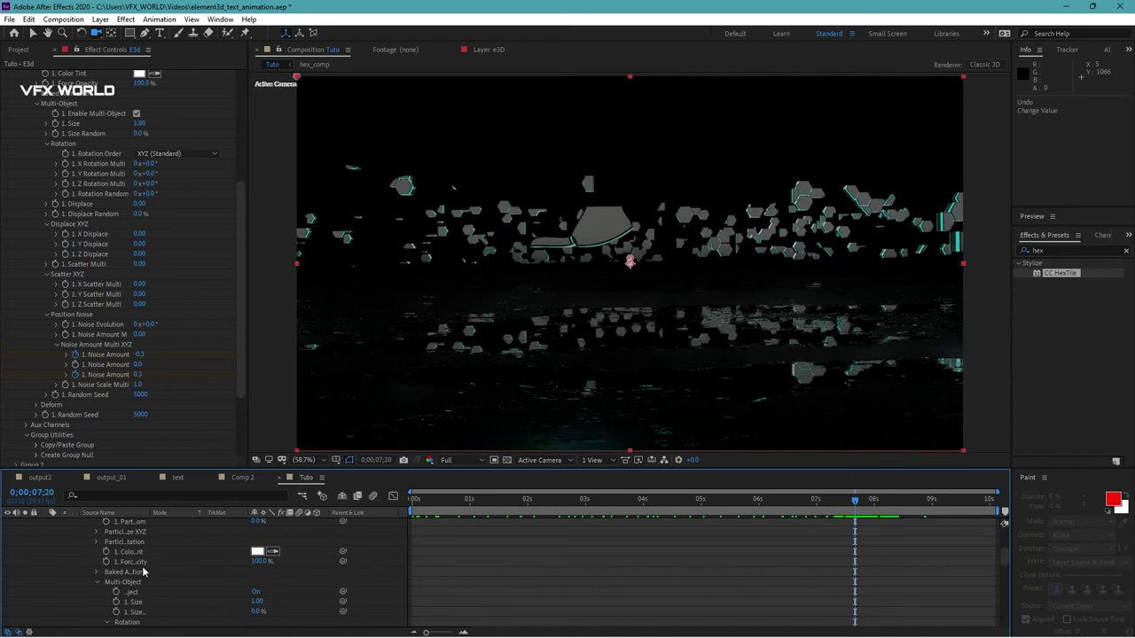
pyautogui.click(135, 555)
pyautogui.click(139, 533)
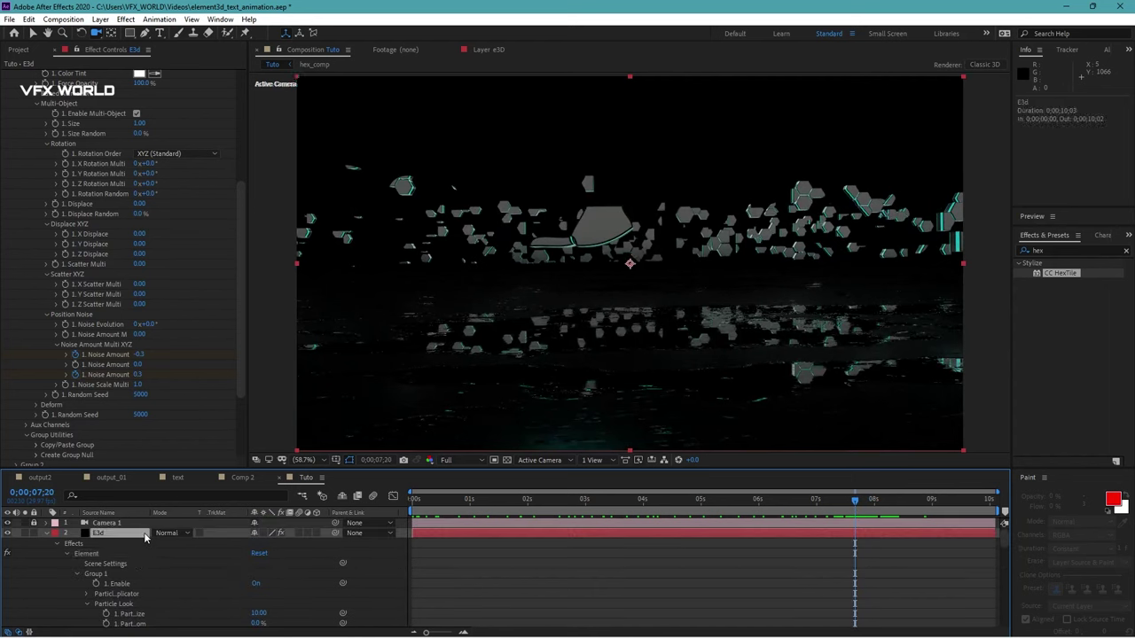
pyautogui.press('u')
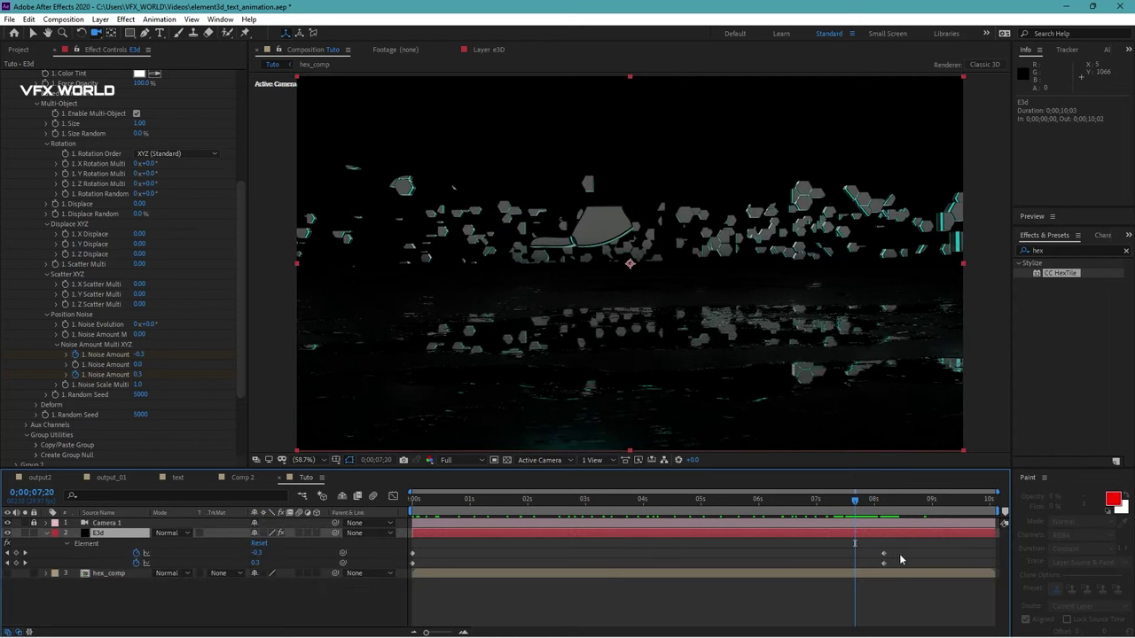
pyautogui.moveTo(902, 552); pyautogui.dragTo(404, 583)
pyautogui.press('F9')
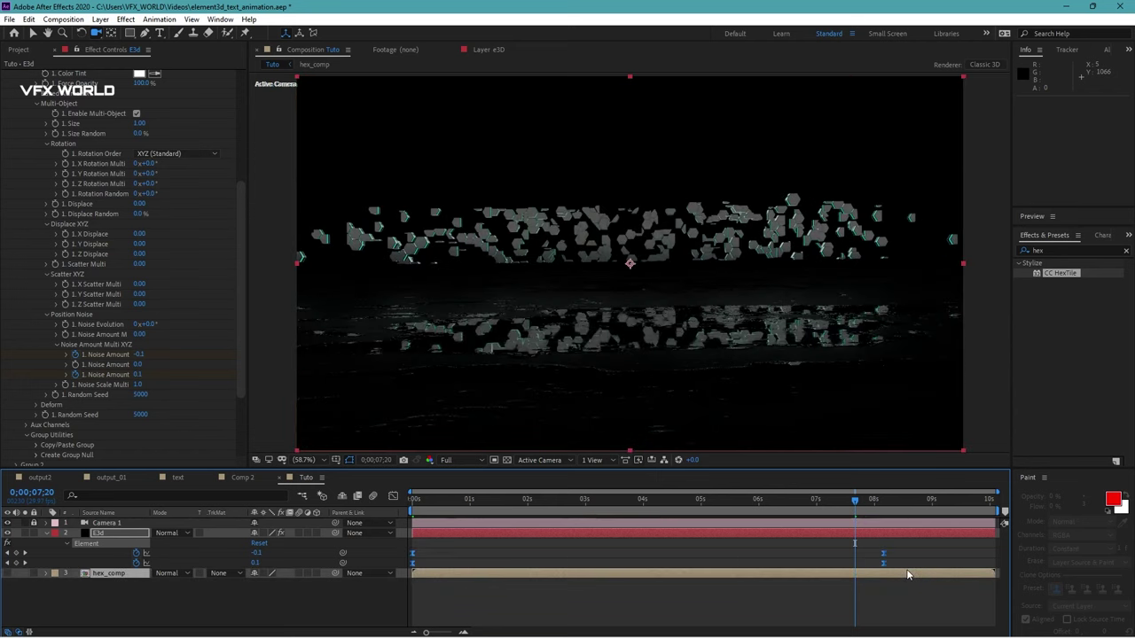
# Shift one Noise Amount end keyframe to about 7;22 and adjust the end keyframes in the Graph Editor.
pyautogui.moveTo(883, 553)
pyautogui.mouseDown()
pyautogui.moveTo(857, 553)
pyautogui.moveTo(917, 563)
pyautogui.mouseUp()
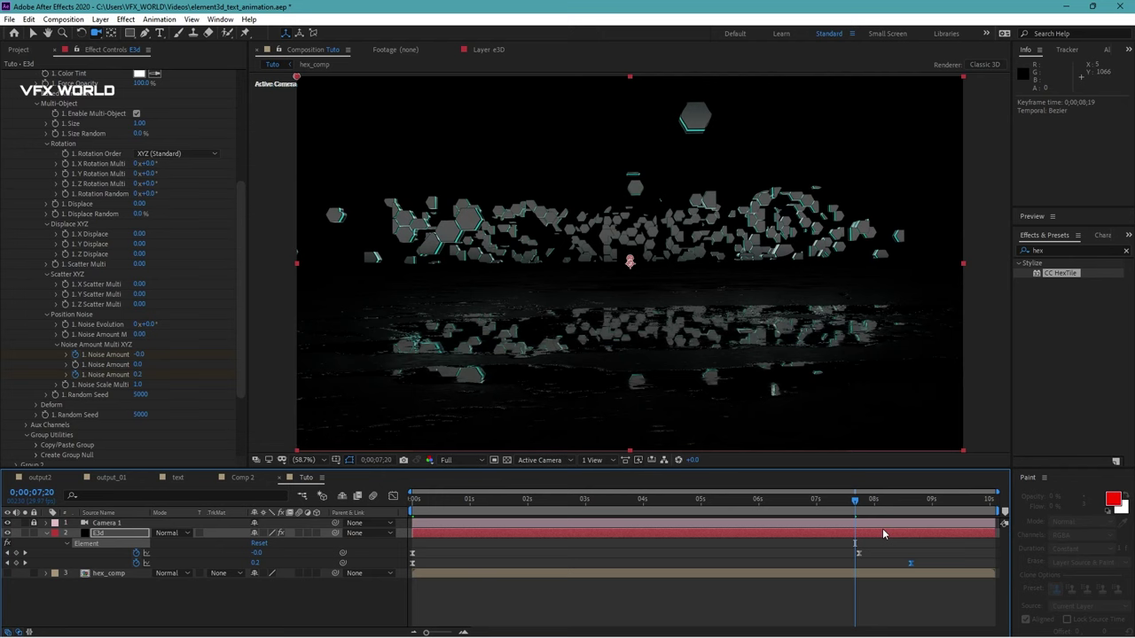
pyautogui.moveTo(856, 512); pyautogui.dragTo(880, 512)
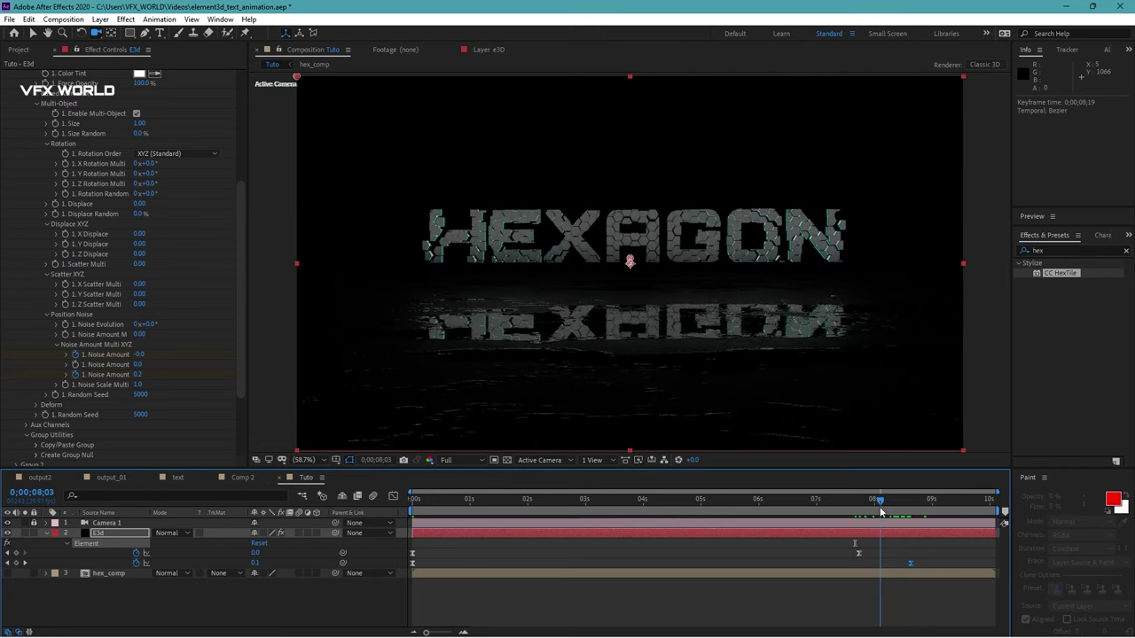
pyautogui.moveTo(923, 544); pyautogui.dragTo(348, 584)
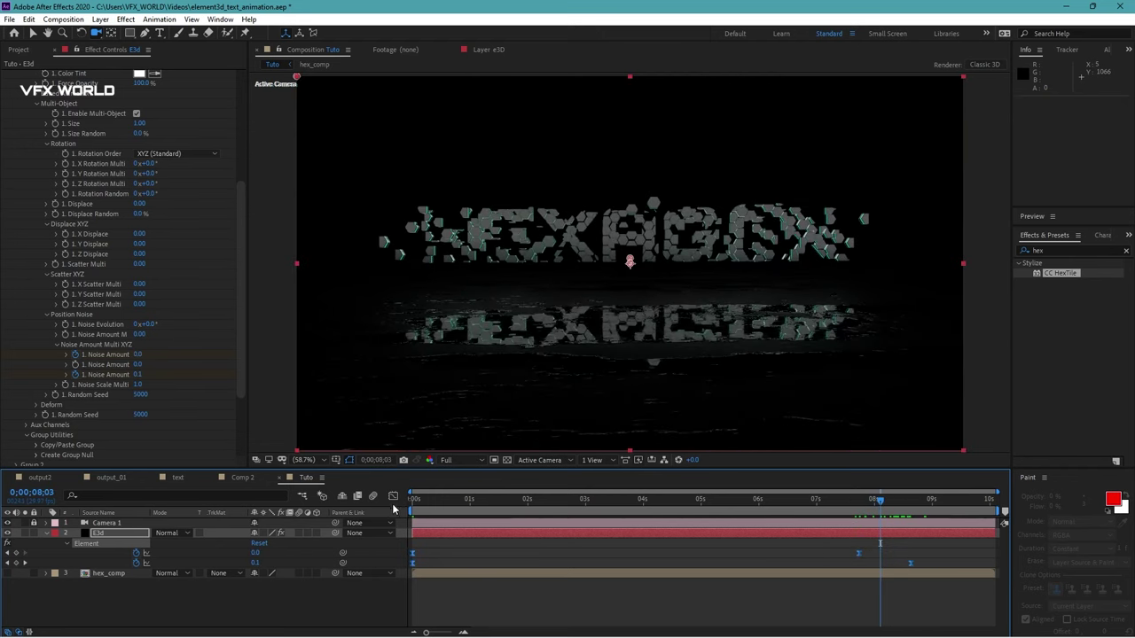
pyautogui.click(393, 496)
pyautogui.moveTo(874, 555); pyautogui.dragTo(831, 581)
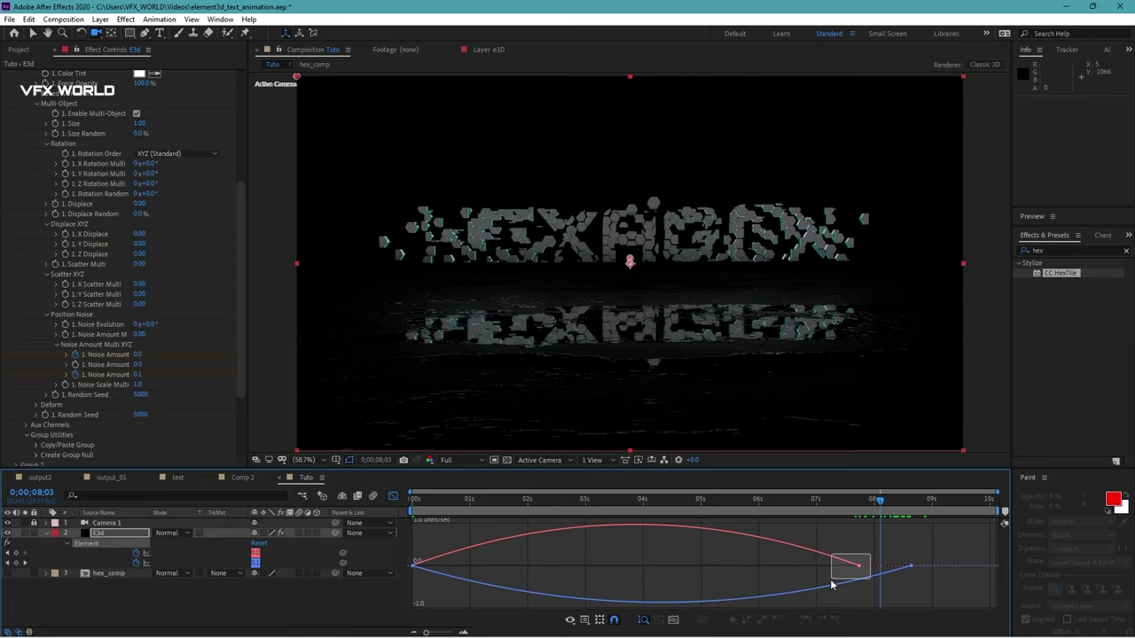
pyautogui.moveTo(943, 548); pyautogui.dragTo(876, 592)
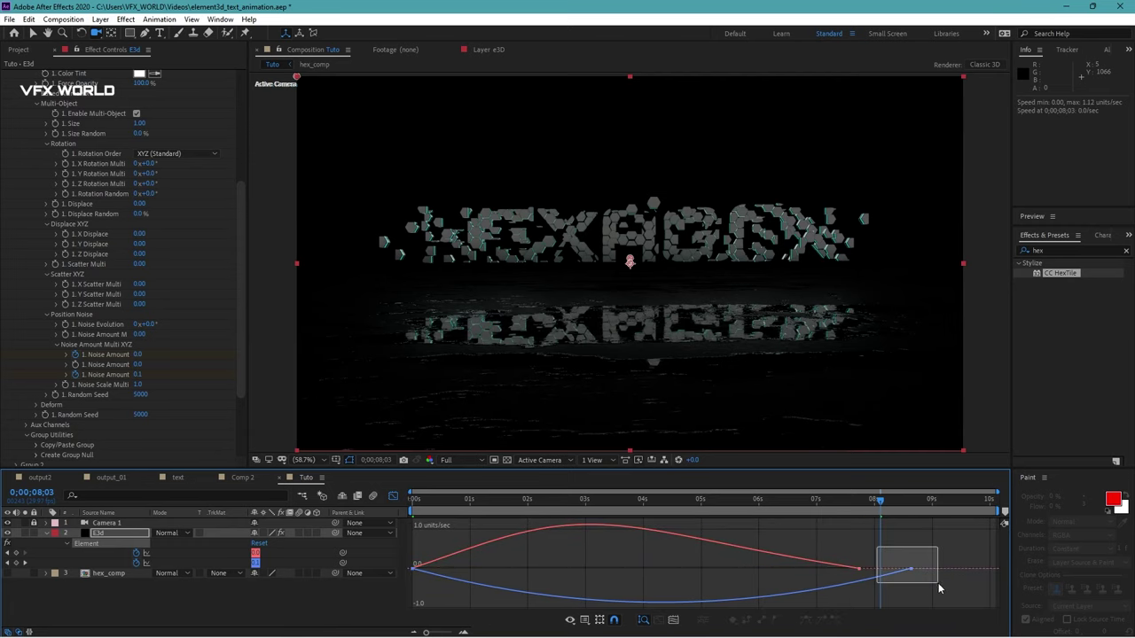
# Return to the first frame and layer view, undoing an accidental rotation change.
pyautogui.press('Home')
pyautogui.hotkey('shift', 'F3')
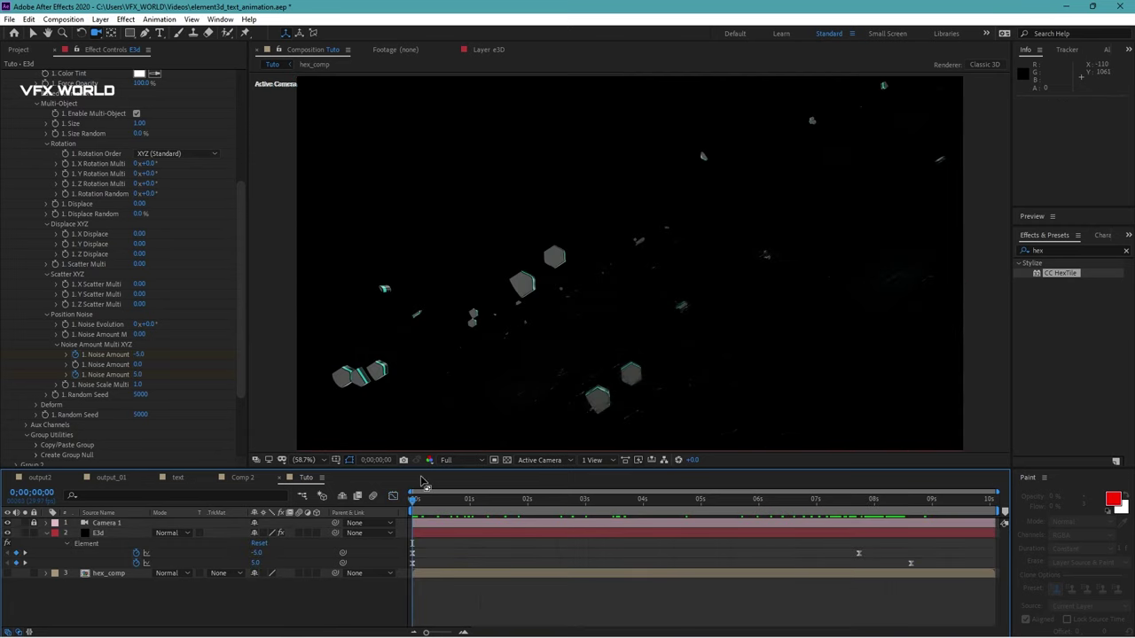
pyautogui.scroll(1, 69, 173)
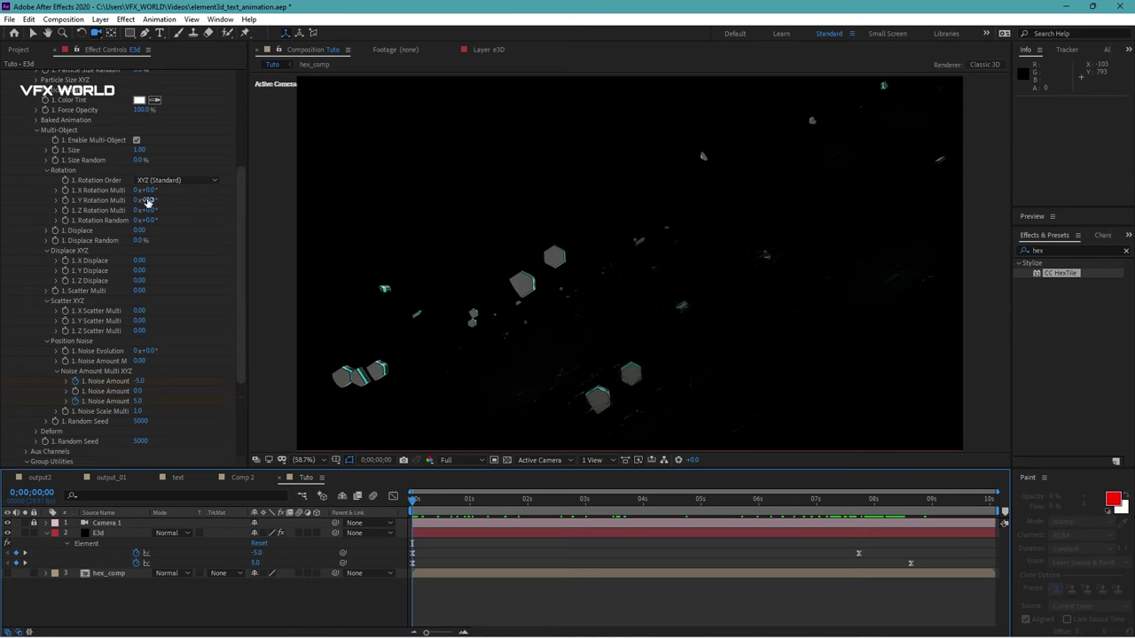
pyautogui.moveTo(147, 200); pyautogui.dragTo(129, 199)
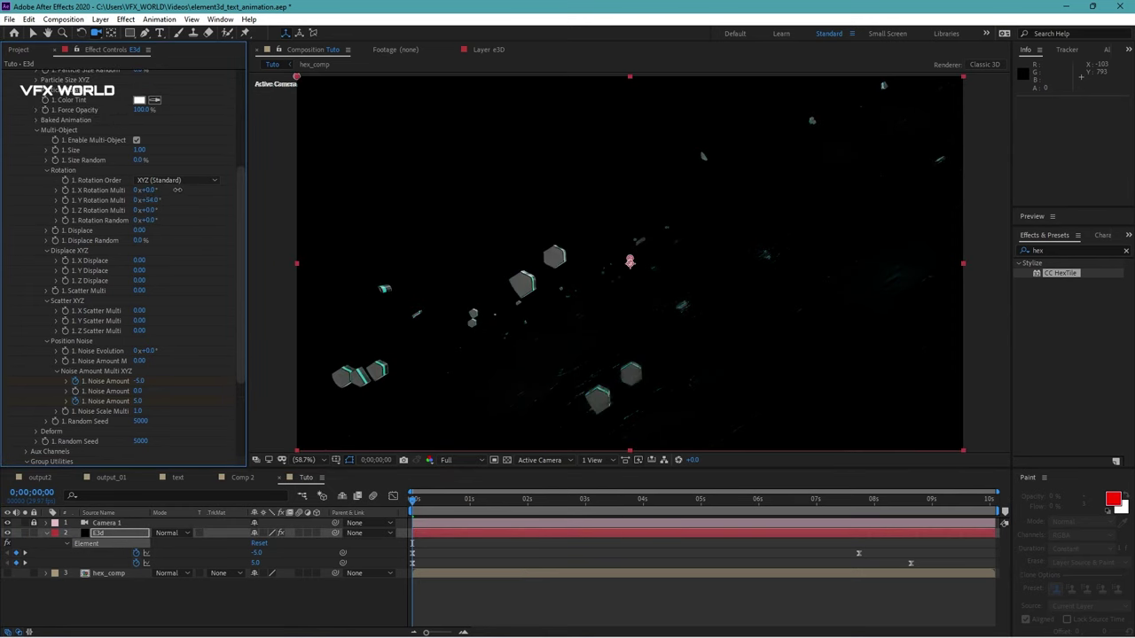
pyautogui.hotkey('ctrl', 'z')
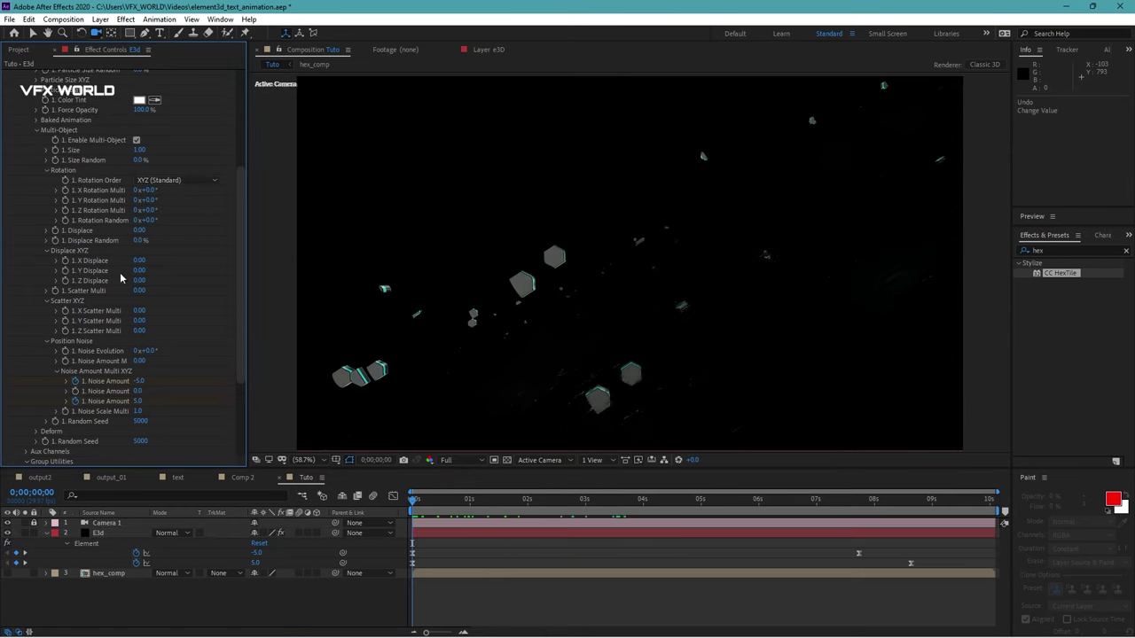
# Set Y Rotation Multi to 180° and keyframe it at the first frame.
pyautogui.click(878, 503)
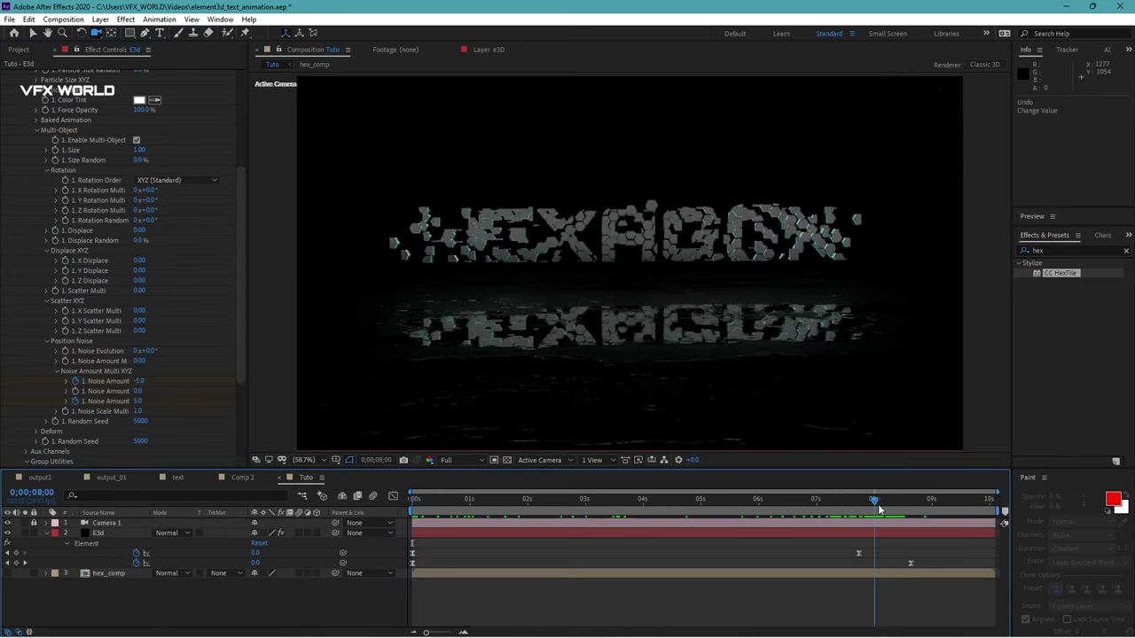
pyautogui.moveTo(880, 503); pyautogui.dragTo(884, 503)
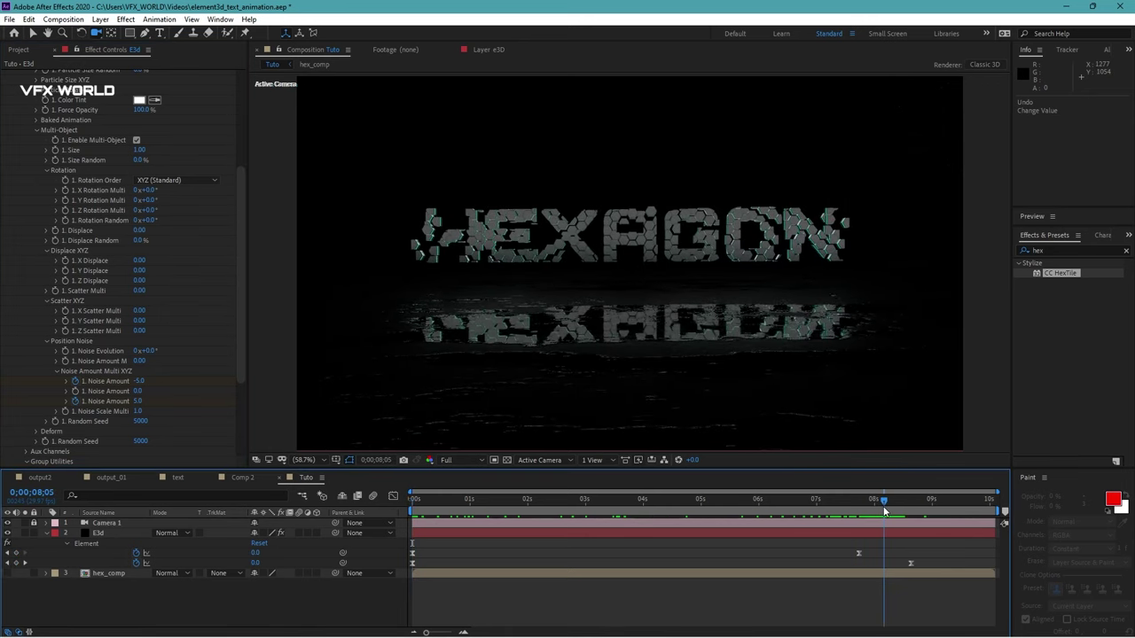
pyautogui.click(872, 500)
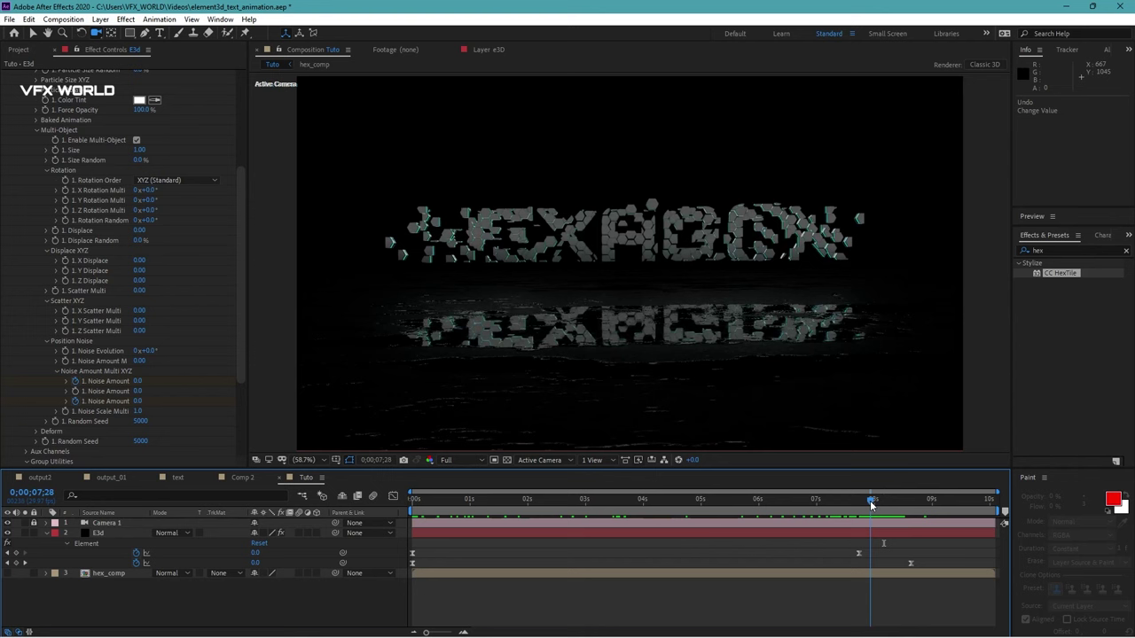
pyautogui.click(155, 205)
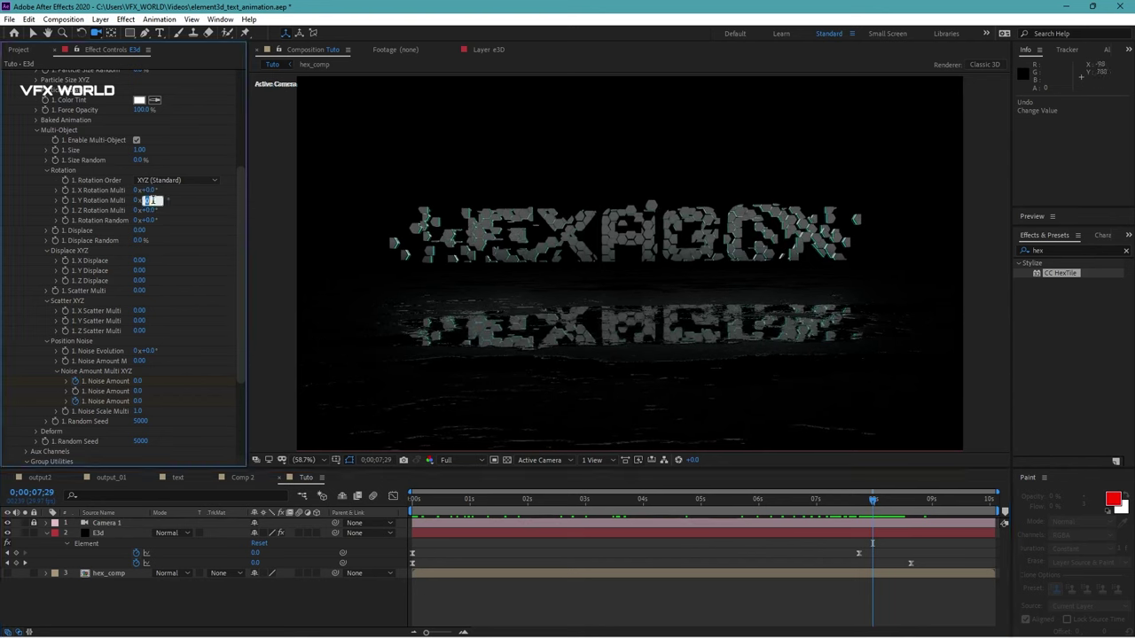
pyautogui.write('180')
pyautogui.press('Return')
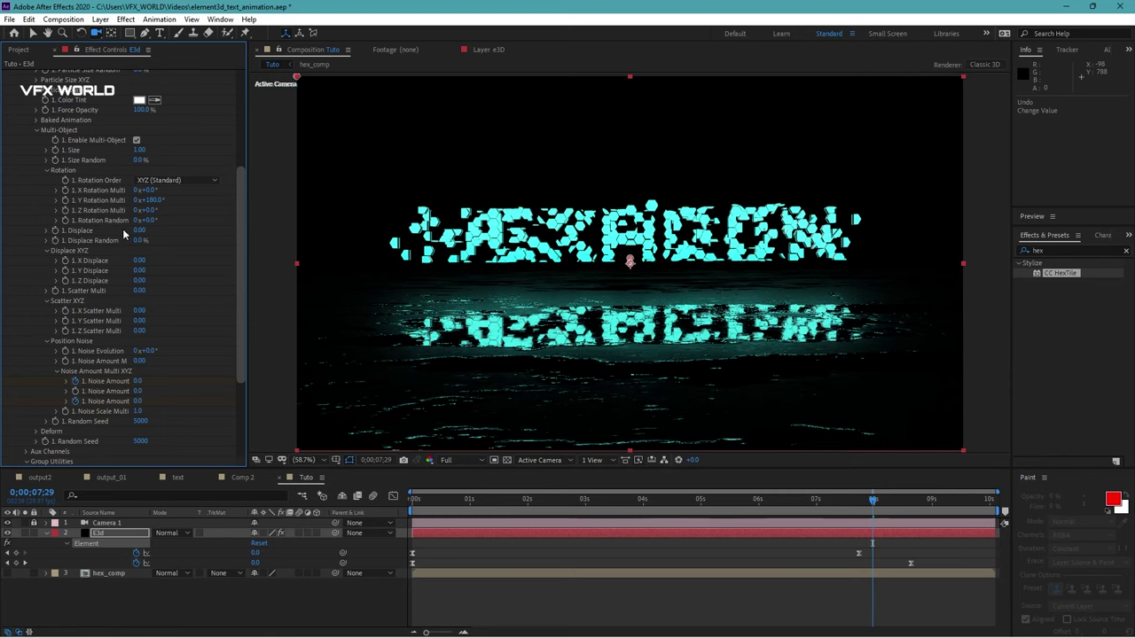
pyautogui.press('Home')
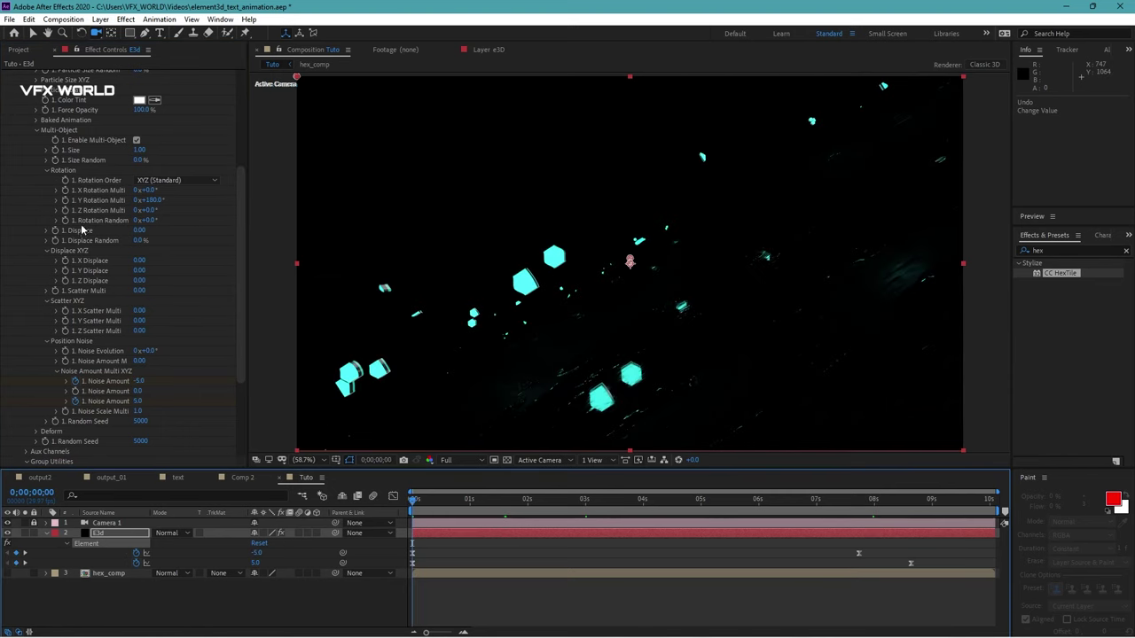
pyautogui.click(66, 202)
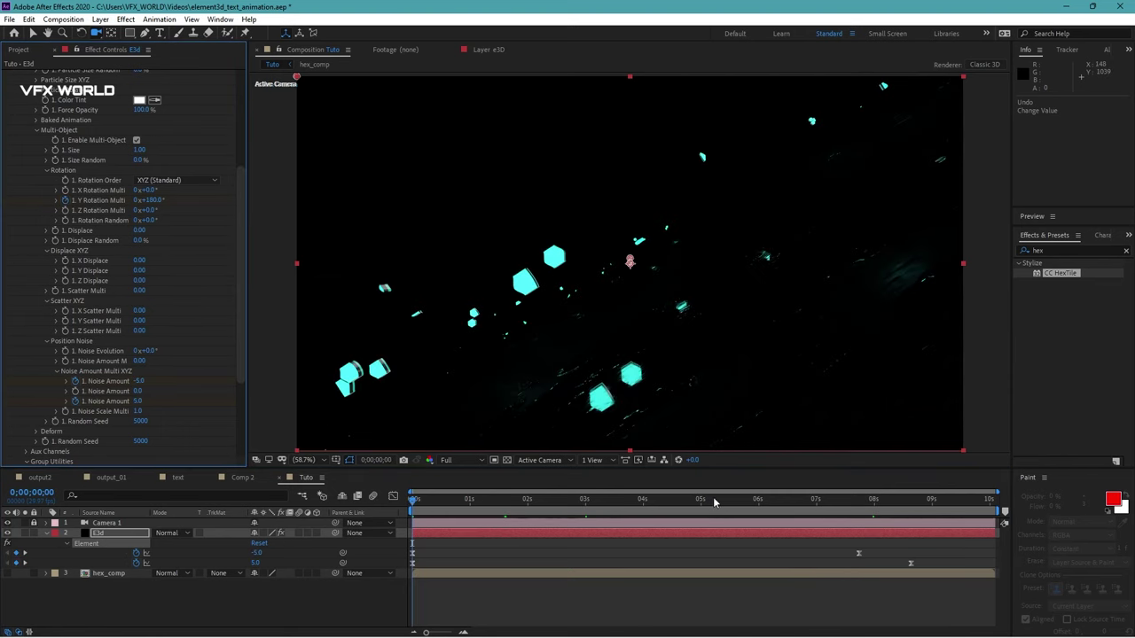
# Add the ending Y Rotation Multi keyframe near 8 seconds and preview midway through.
pyautogui.moveTo(714, 501); pyautogui.dragTo(877, 501)
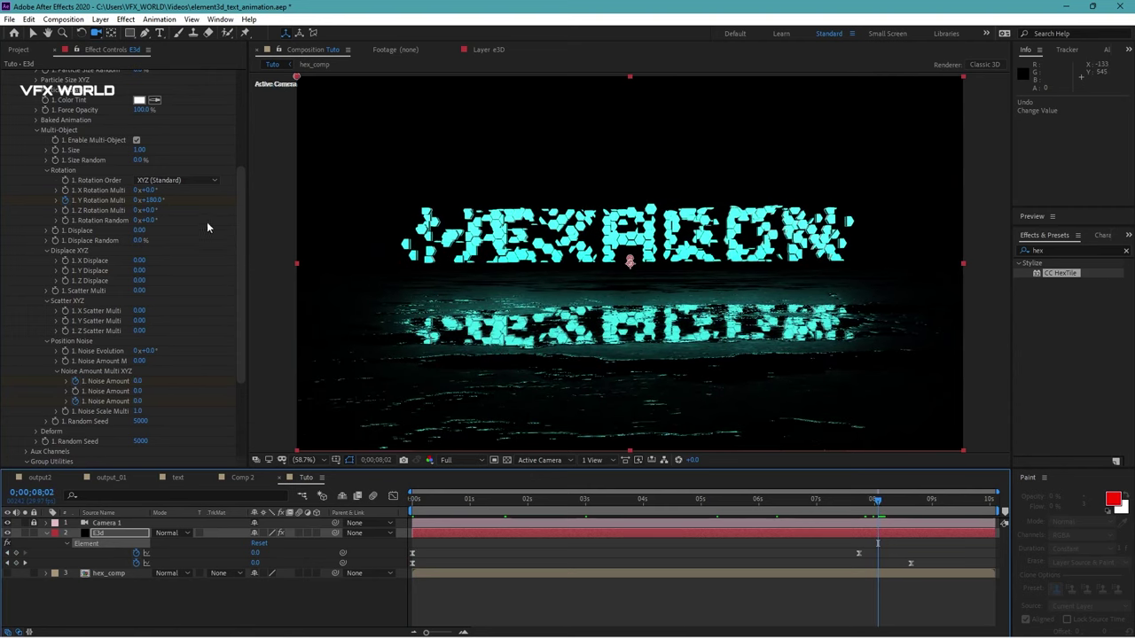
pyautogui.click(159, 201)
pyautogui.write('180')
pyautogui.press('Return')
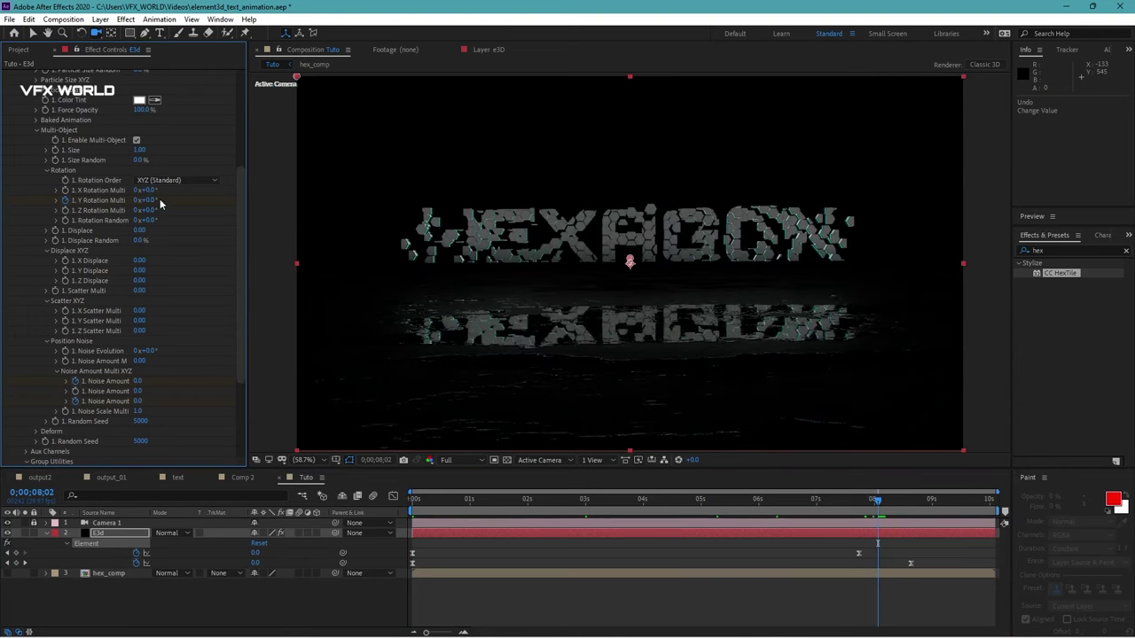
pyautogui.moveTo(426, 500)
pyautogui.mouseDown()
pyautogui.moveTo(656, 515)
pyautogui.moveTo(379, 578)
pyautogui.mouseUp()
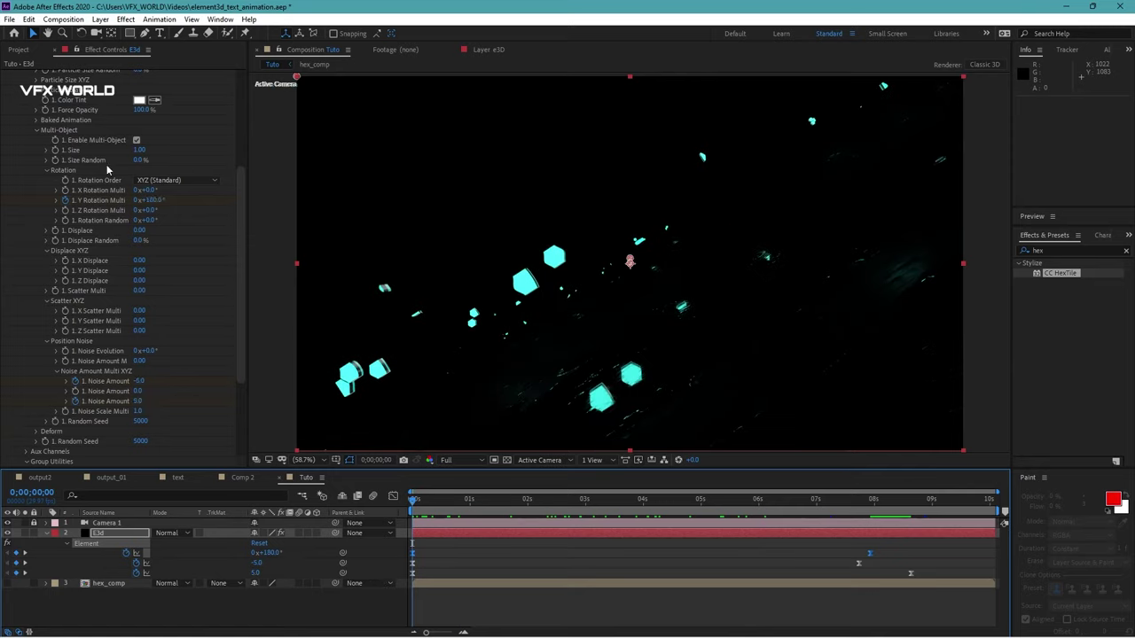
# Animate the hexagons' particle Size from 0 at the start up to 1.00.
pyautogui.click(140, 150)
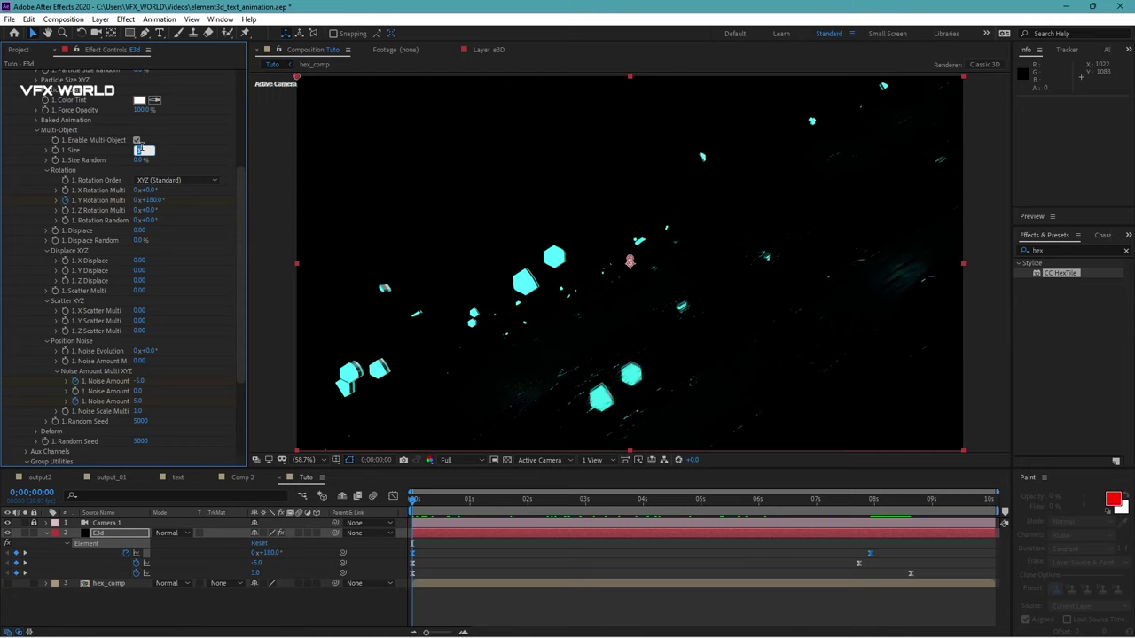
pyautogui.write('0')
pyautogui.press('Return')
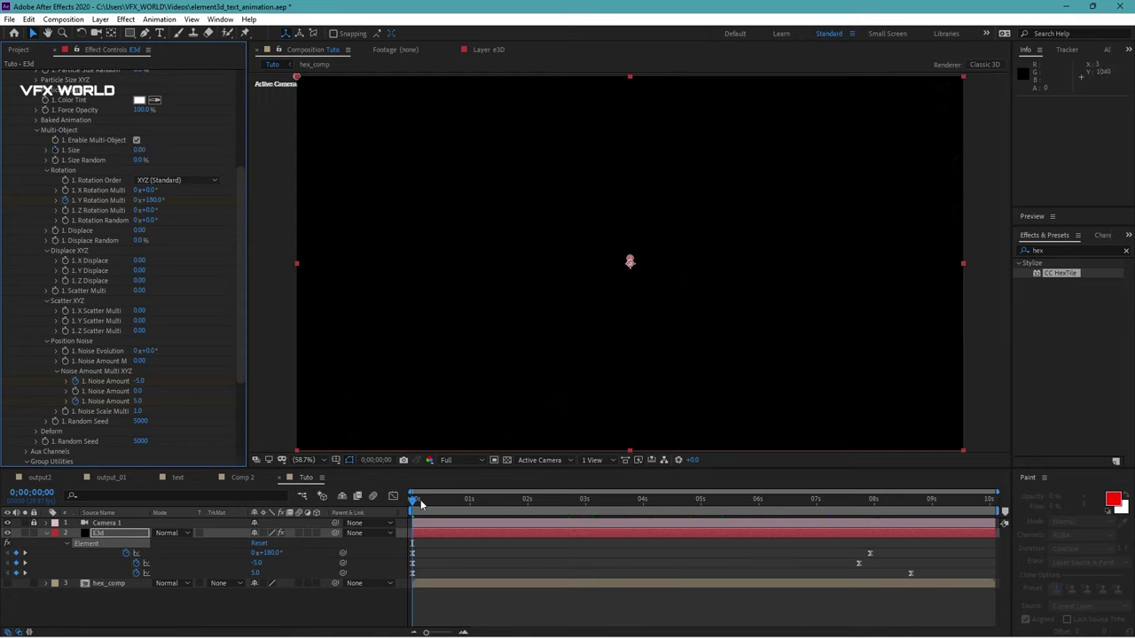
pyautogui.moveTo(421, 503); pyautogui.dragTo(510, 499)
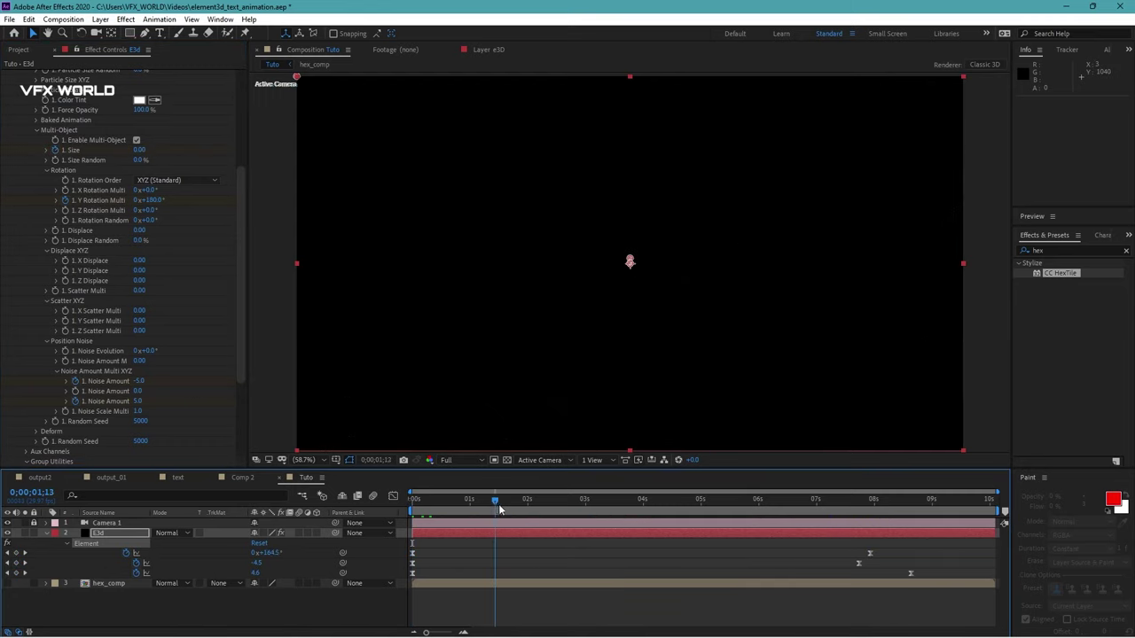
pyautogui.click(140, 150)
pyautogui.write('18')
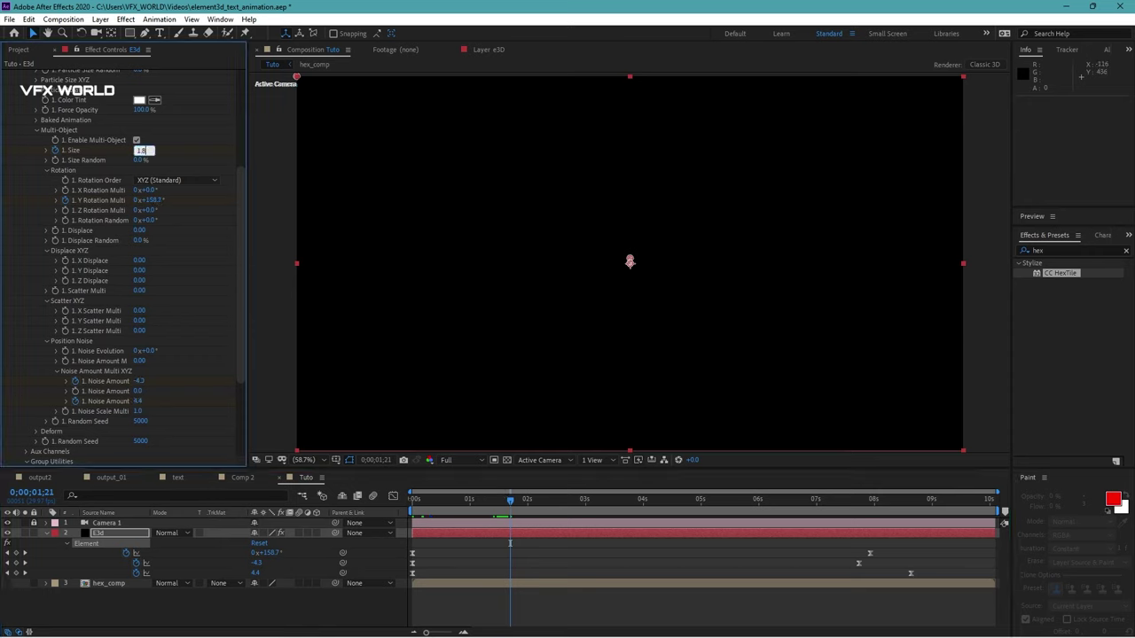
pyautogui.moveTo(510, 501); pyautogui.dragTo(554, 501)
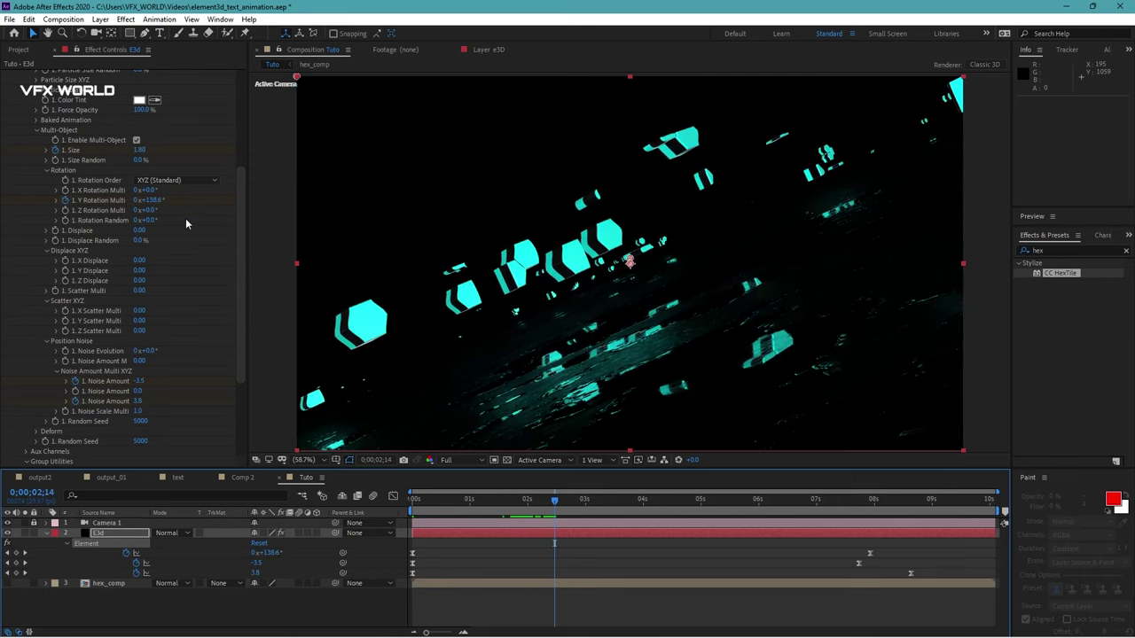
pyautogui.click(140, 149)
pyautogui.write('1')
pyautogui.press('Return')
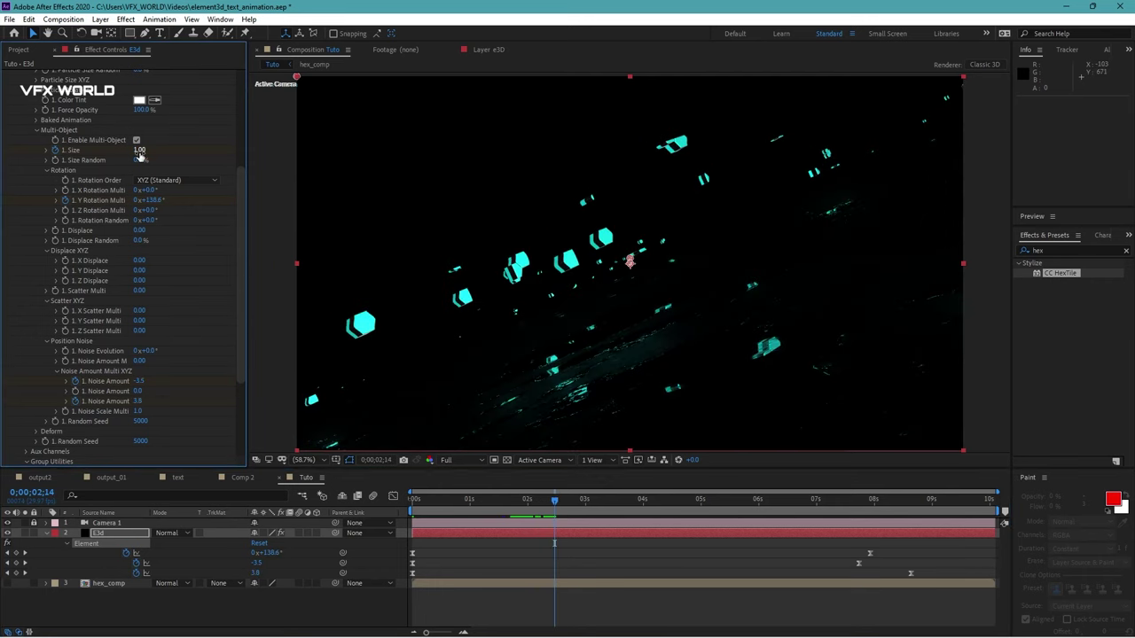
# Deepen the ease into the last Size keyframe on the Graph Editor speed graph.
pyautogui.click(120, 535)
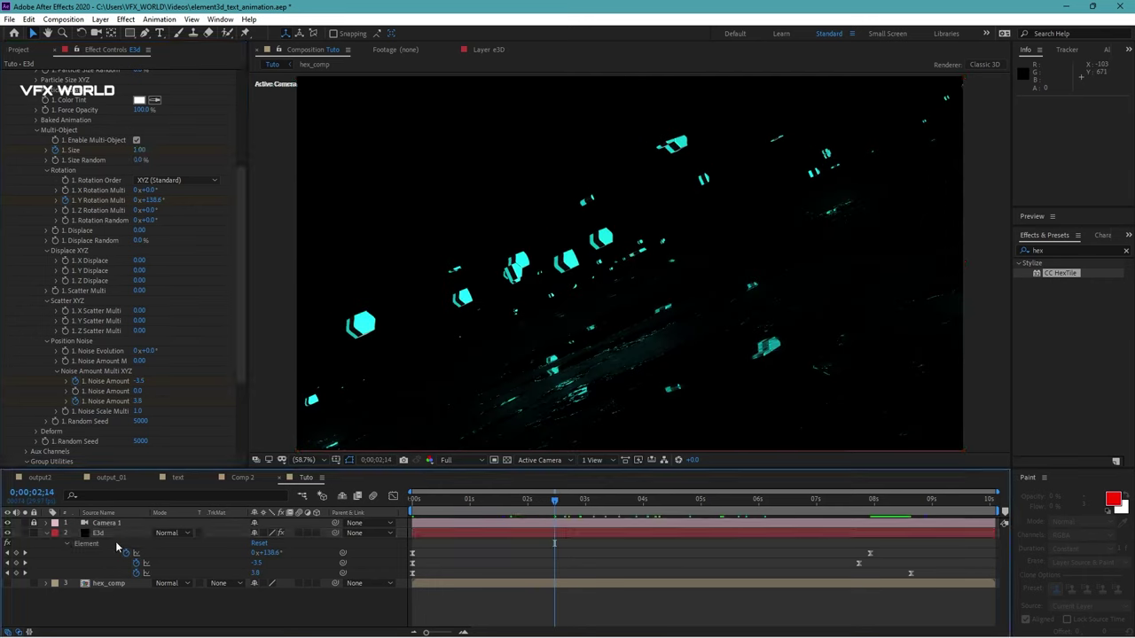
pyautogui.press('u')
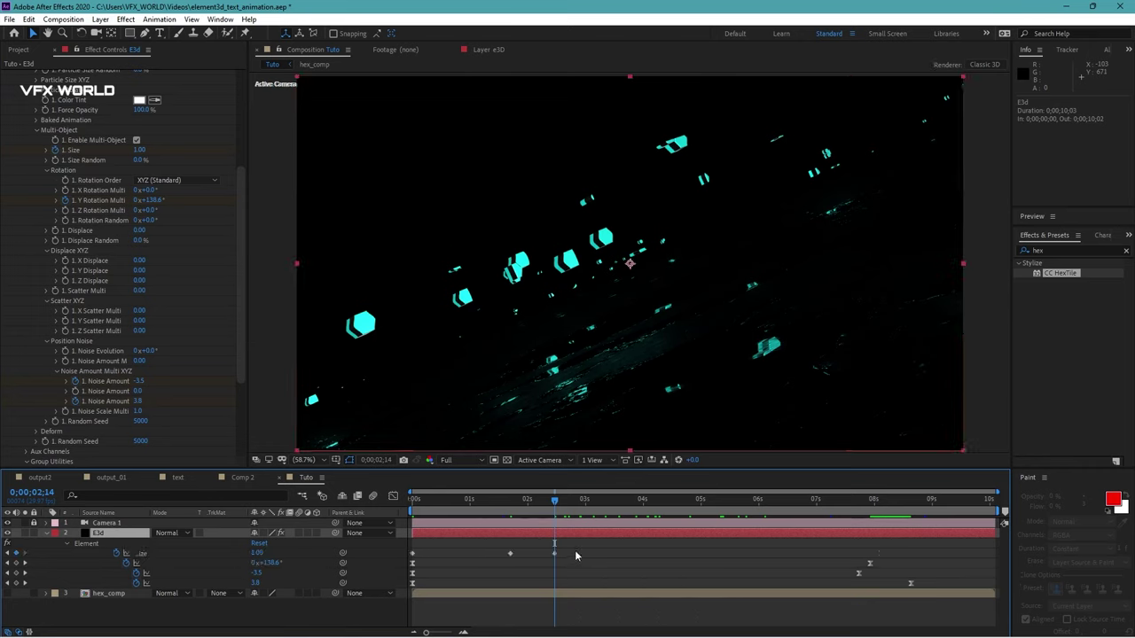
pyautogui.moveTo(575, 556); pyautogui.dragTo(399, 562)
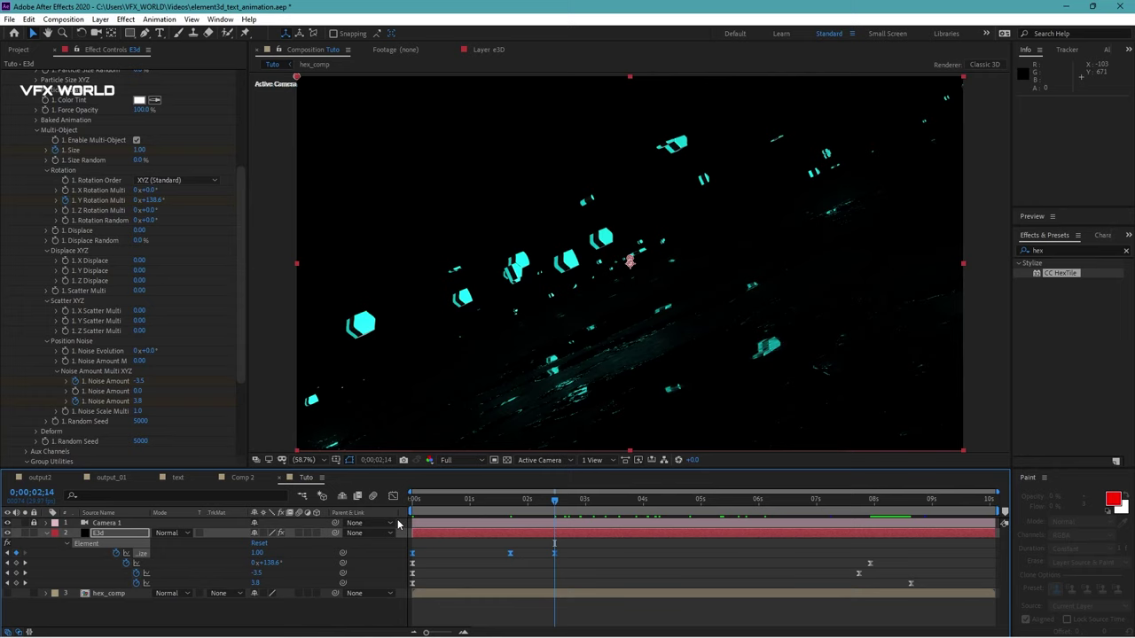
pyautogui.click(392, 497)
pyautogui.moveTo(401, 574); pyautogui.dragTo(443, 562)
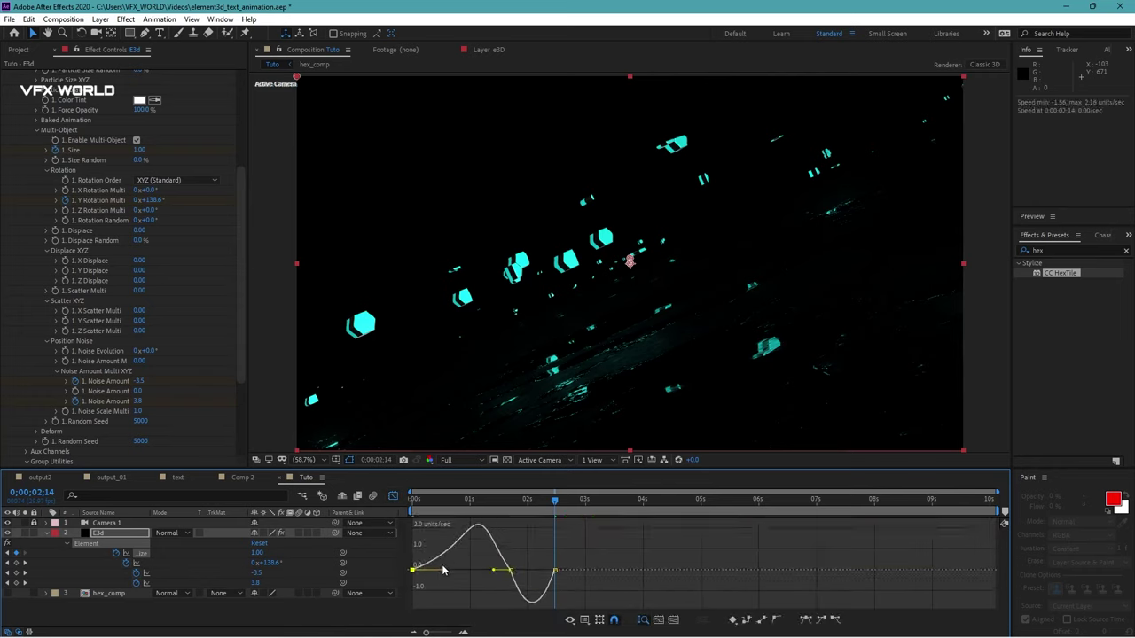
pyautogui.click(551, 569)
pyautogui.moveTo(547, 572); pyautogui.dragTo(522, 558)
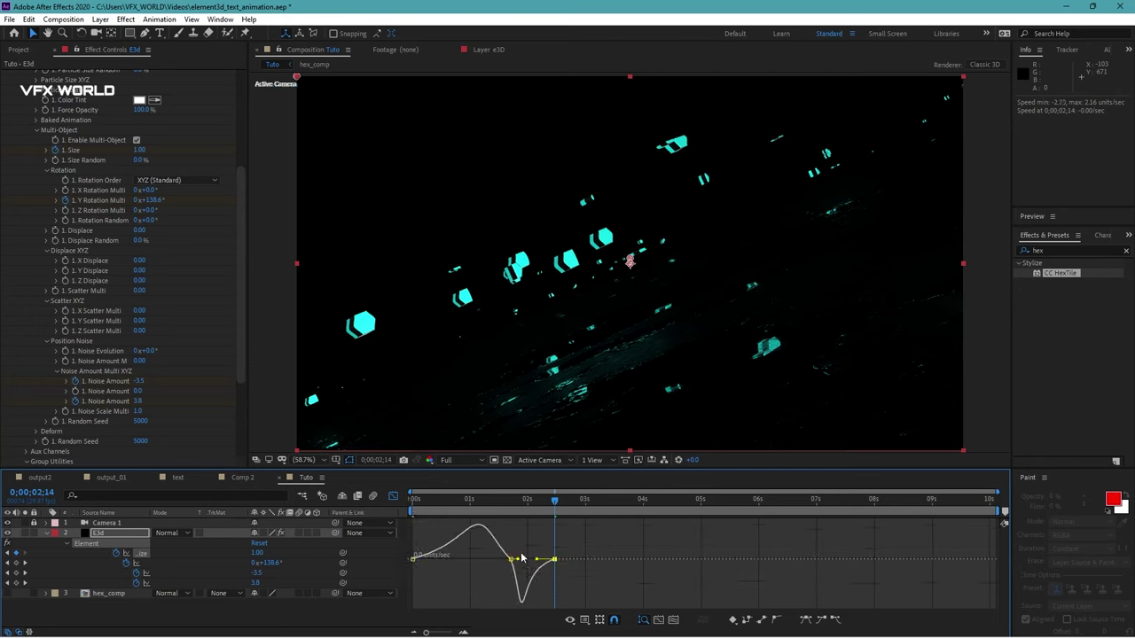
# Preview the animation from the start and stop at an early frame.
pyautogui.press('Home')
pyautogui.press('space')
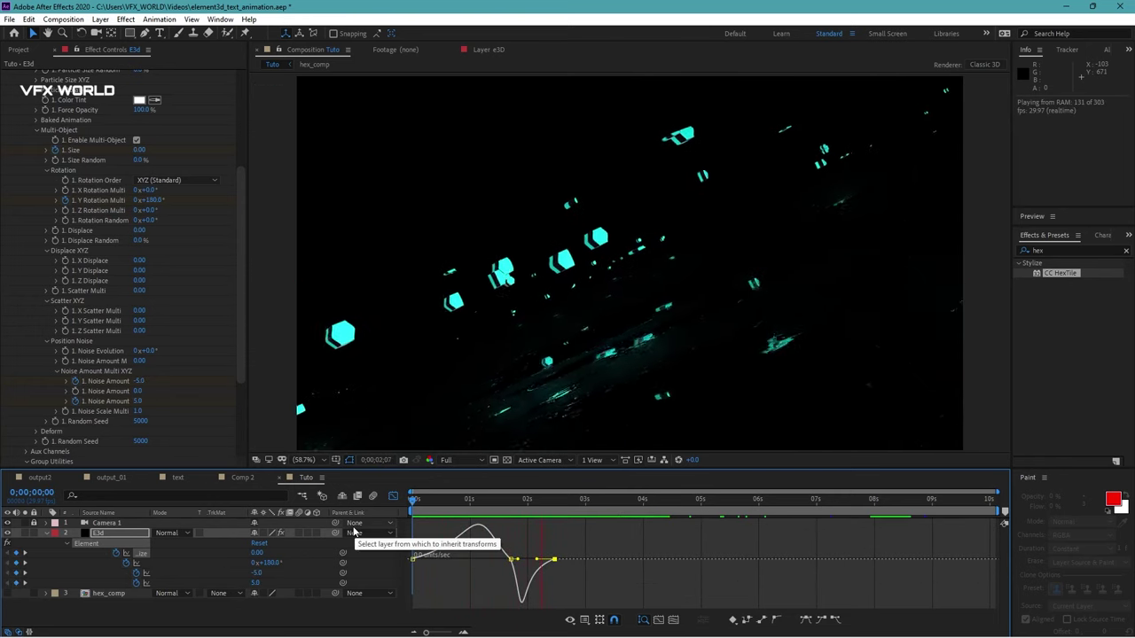
pyautogui.press('space')
pyautogui.click(449, 499)
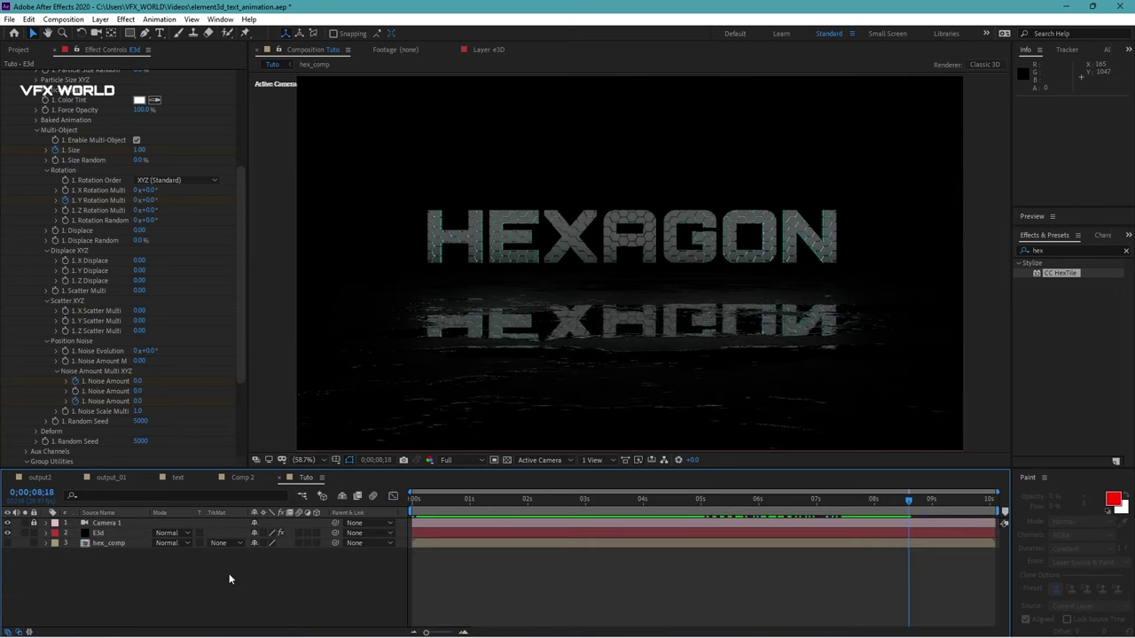
# Add Ambient Light 1 with a pale cyan-blue colour.
pyautogui.scroll(4, 91, 314)
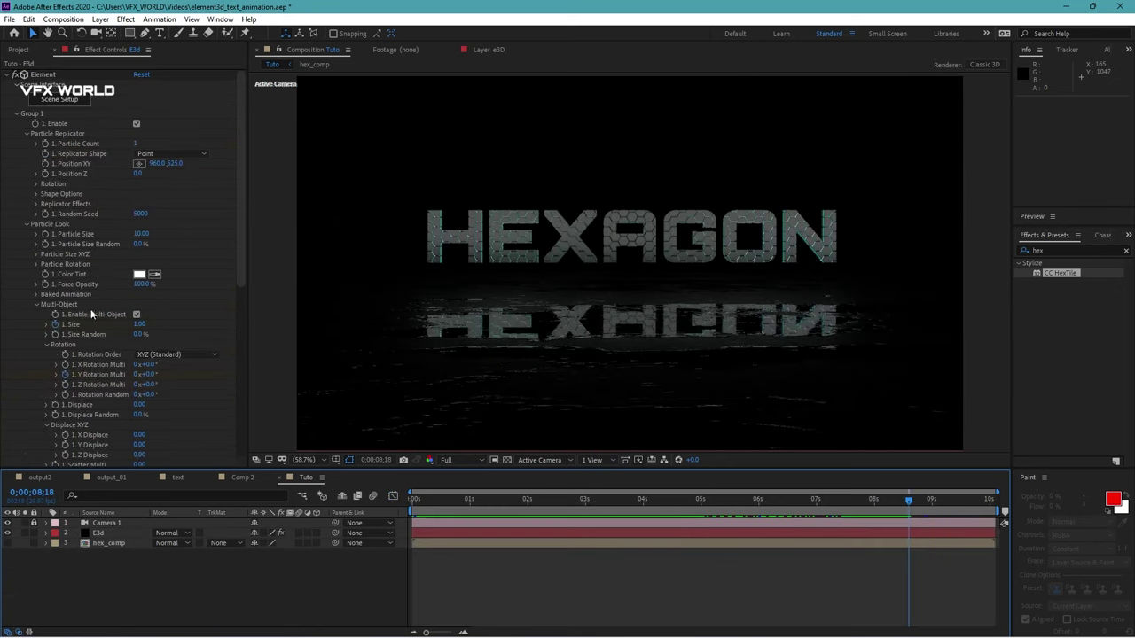
pyautogui.click(16, 113)
pyautogui.rightClick(248, 577)
pyautogui.moveTo(386, 442)
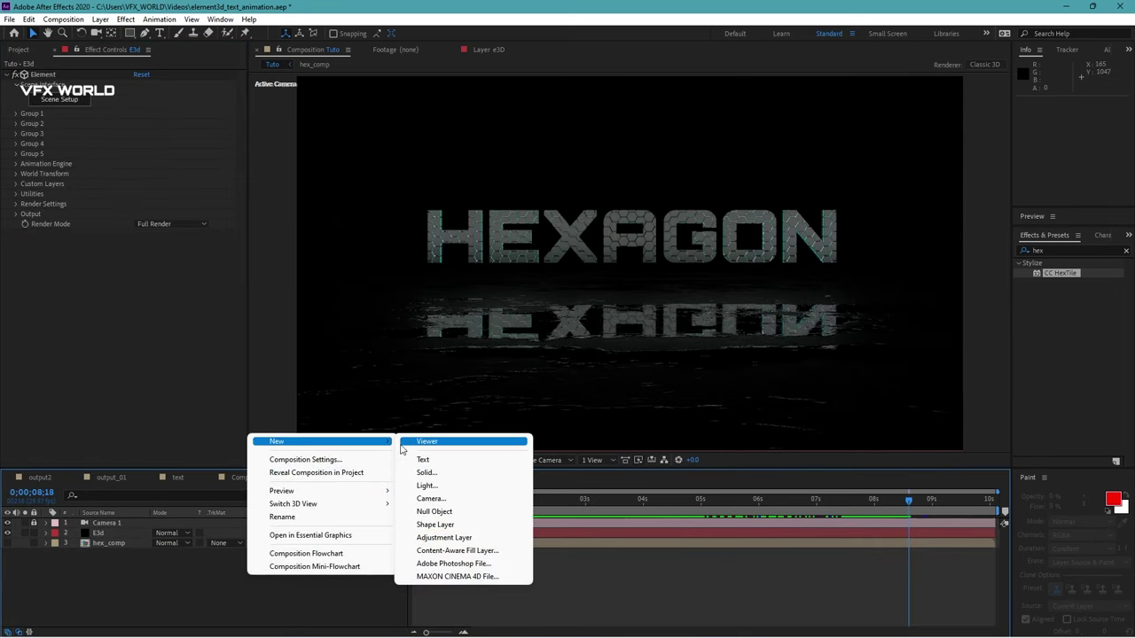
pyautogui.click(426, 485)
pyautogui.click(228, 148)
pyautogui.click(227, 147)
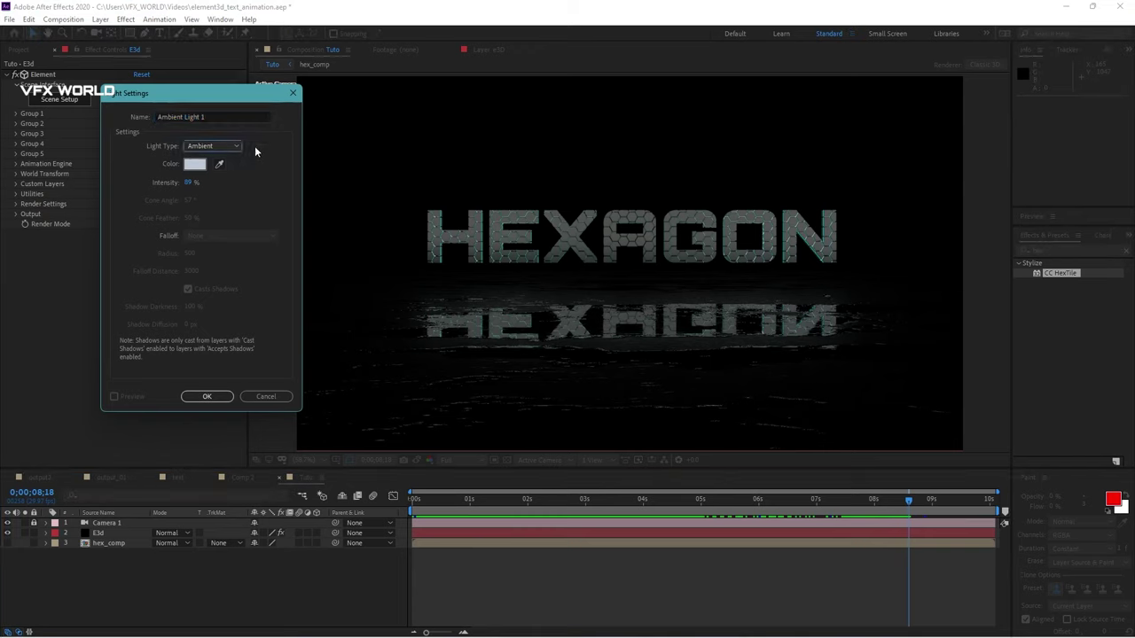
pyautogui.click(194, 164)
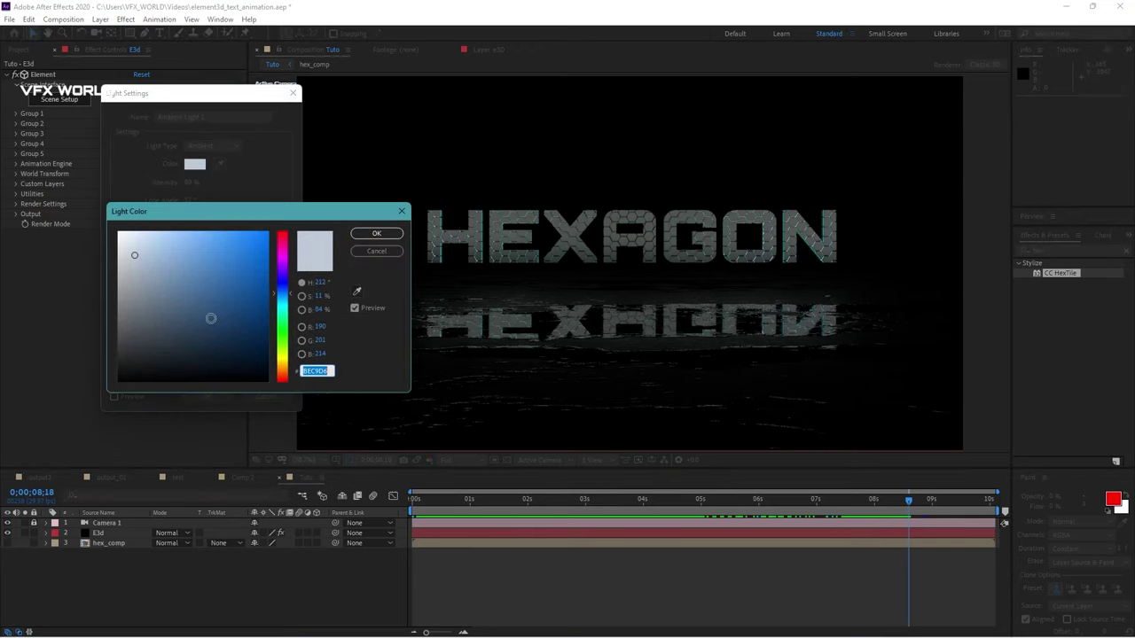
pyautogui.click(277, 305)
pyautogui.click(377, 233)
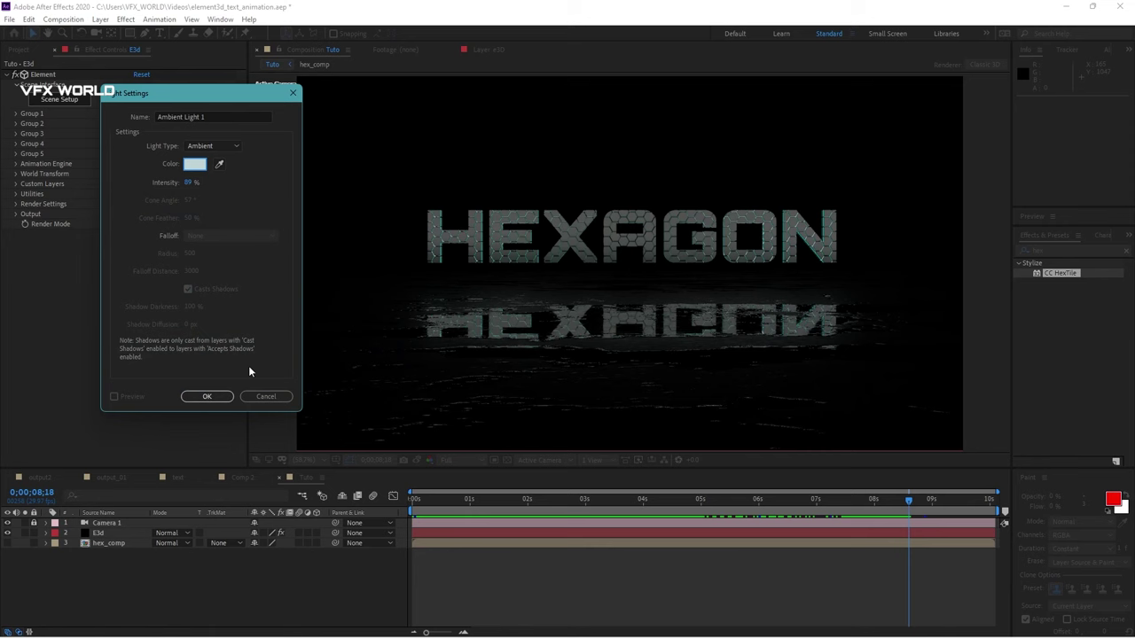
pyautogui.click(217, 397)
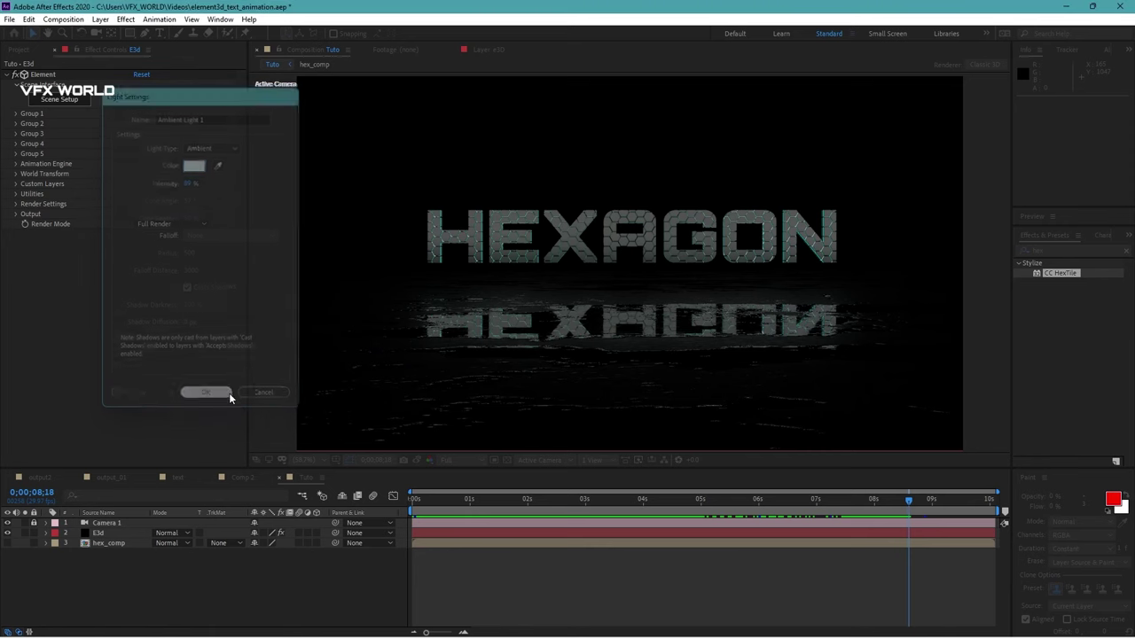
# Add Parallel Light 1 with a saturated blue colour at 125% intensity.
pyautogui.rightClick(209, 602)
pyautogui.moveTo(292, 470)
pyautogui.click(436, 514)
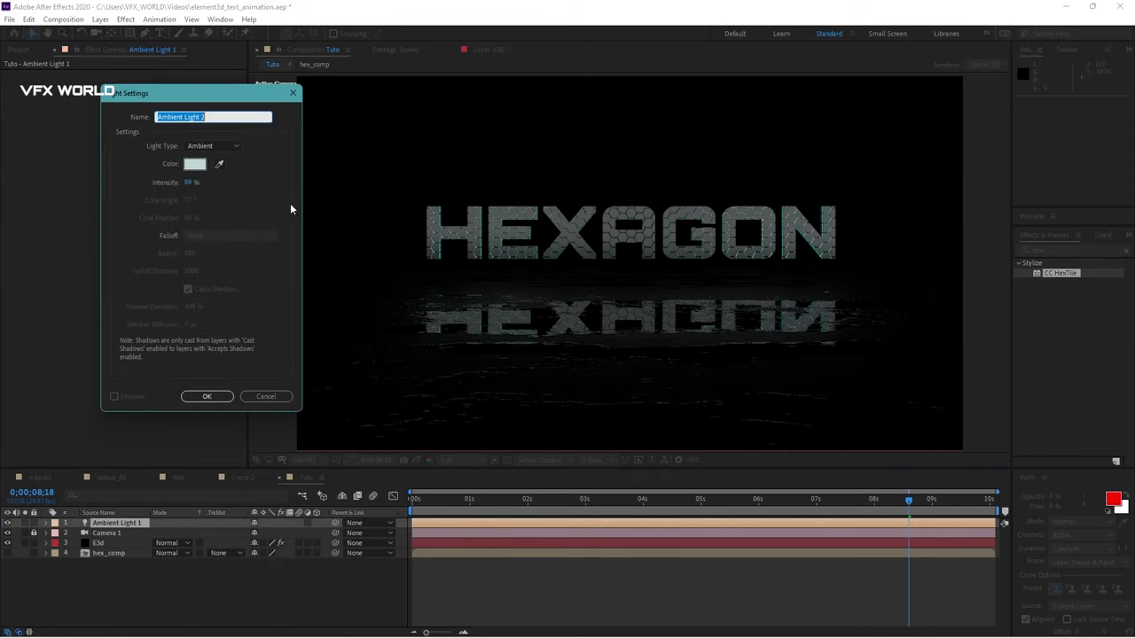
pyautogui.click(232, 147)
pyautogui.click(217, 161)
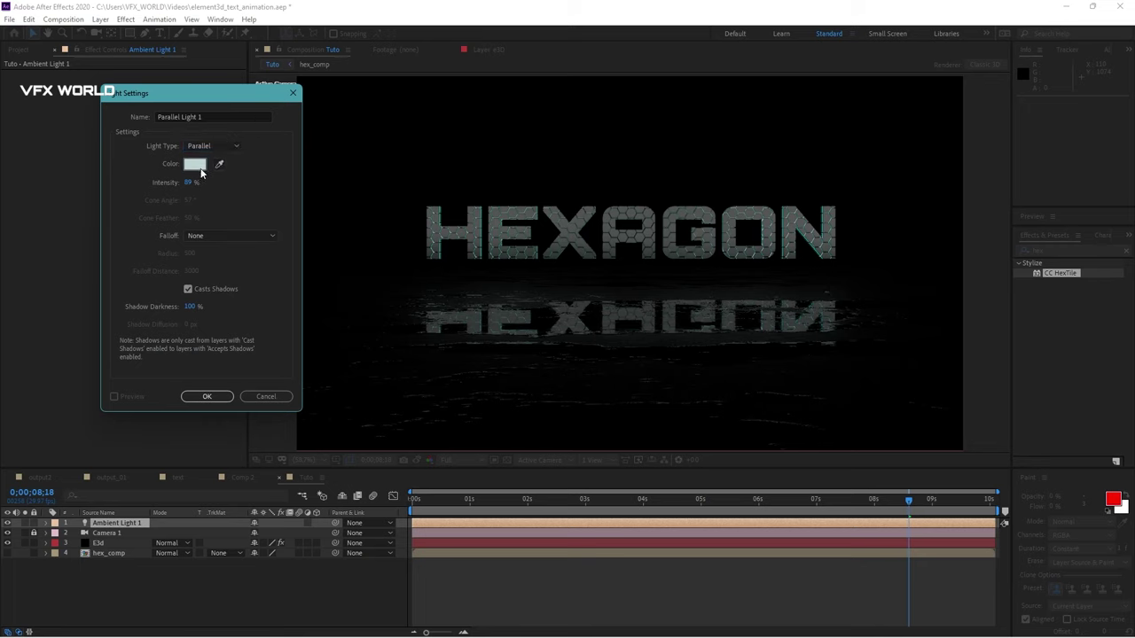
pyautogui.click(197, 165)
pyautogui.moveTo(287, 319); pyautogui.dragTo(284, 301)
pyautogui.moveTo(170, 222); pyautogui.dragTo(205, 215)
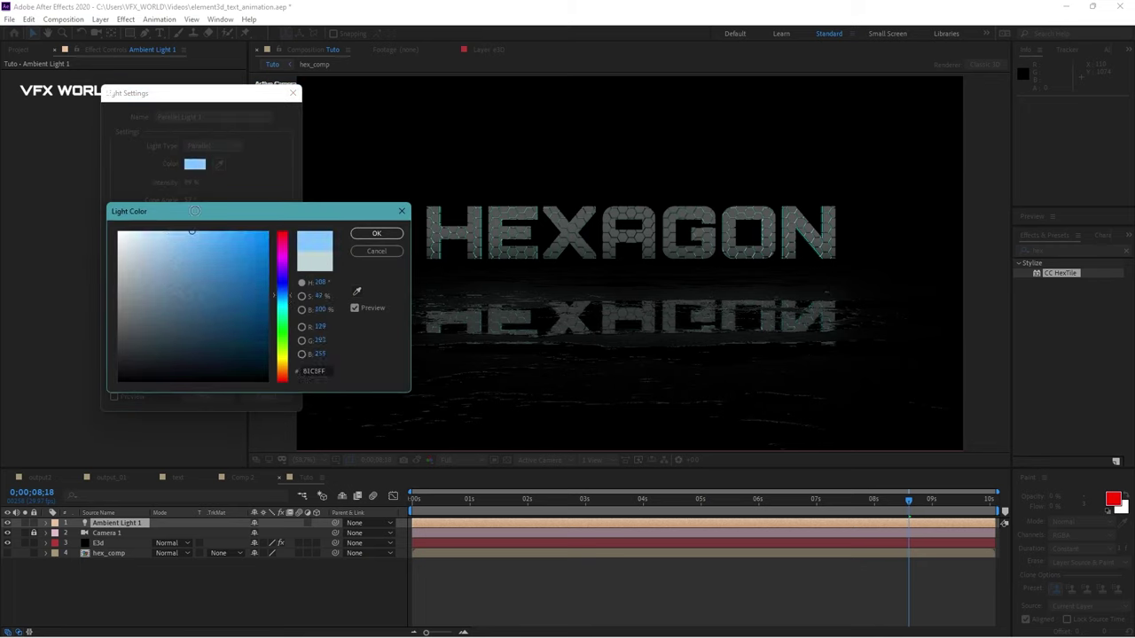
pyautogui.click(355, 234)
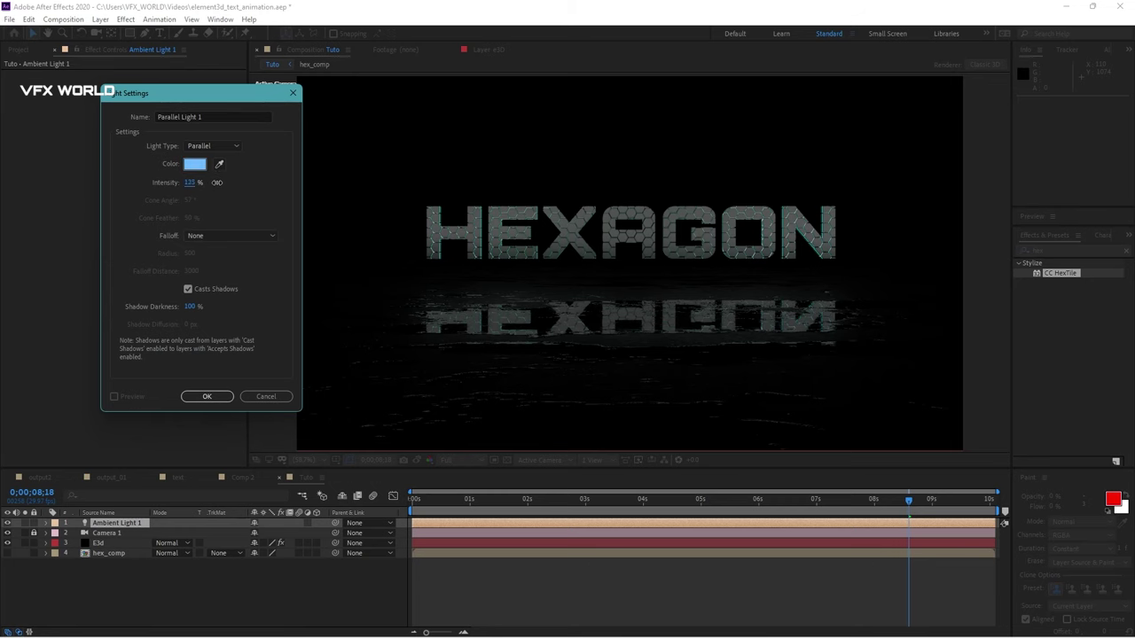
pyautogui.click(207, 396)
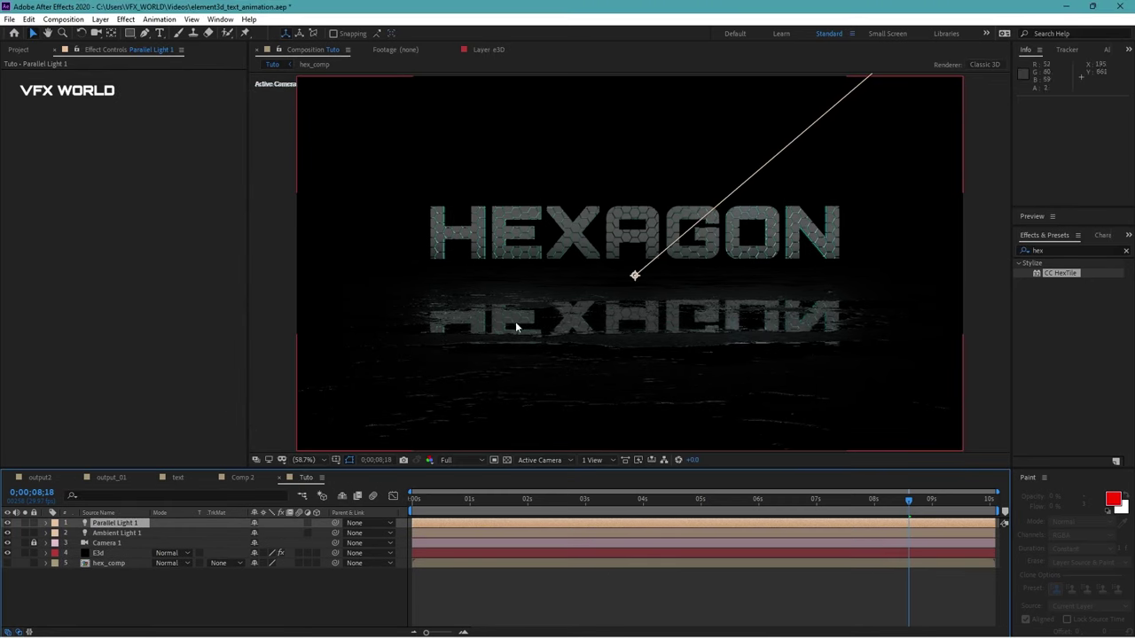
pyautogui.press('p')
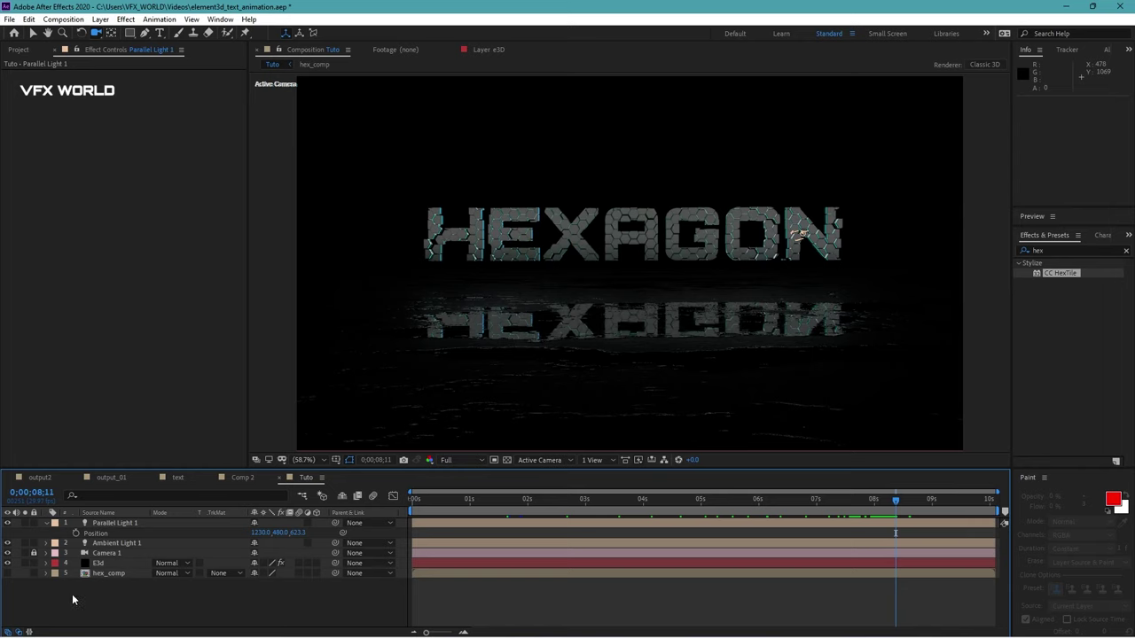
# Turn on Ray-Traced ambient occlusion in the E3d layer's render settings.
pyautogui.click(97, 563)
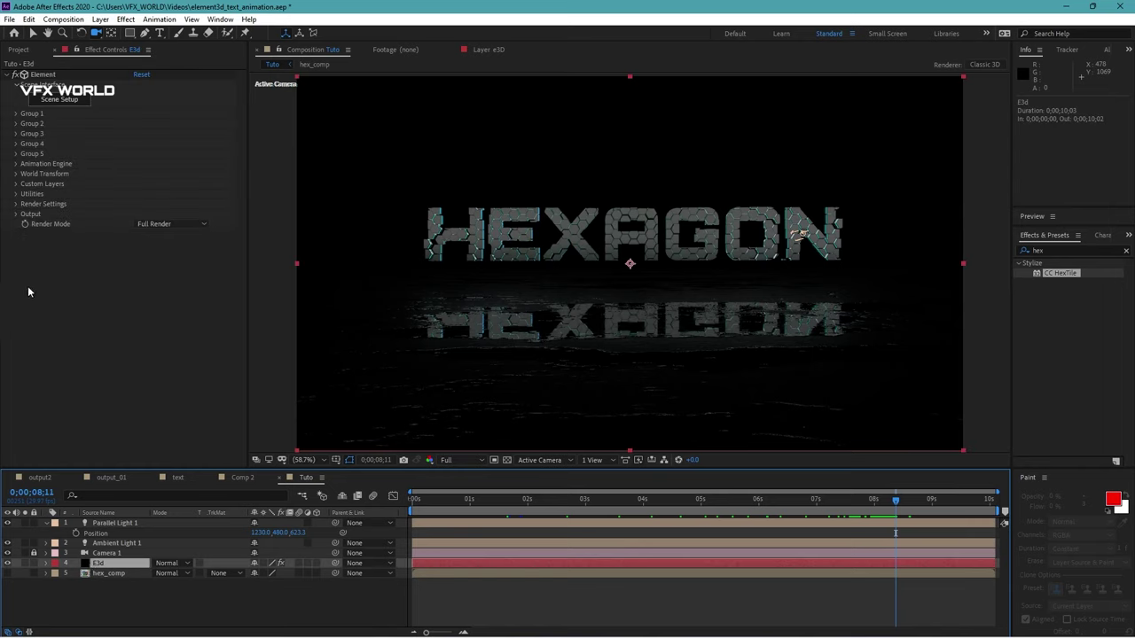
pyautogui.click(16, 206)
pyautogui.click(26, 253)
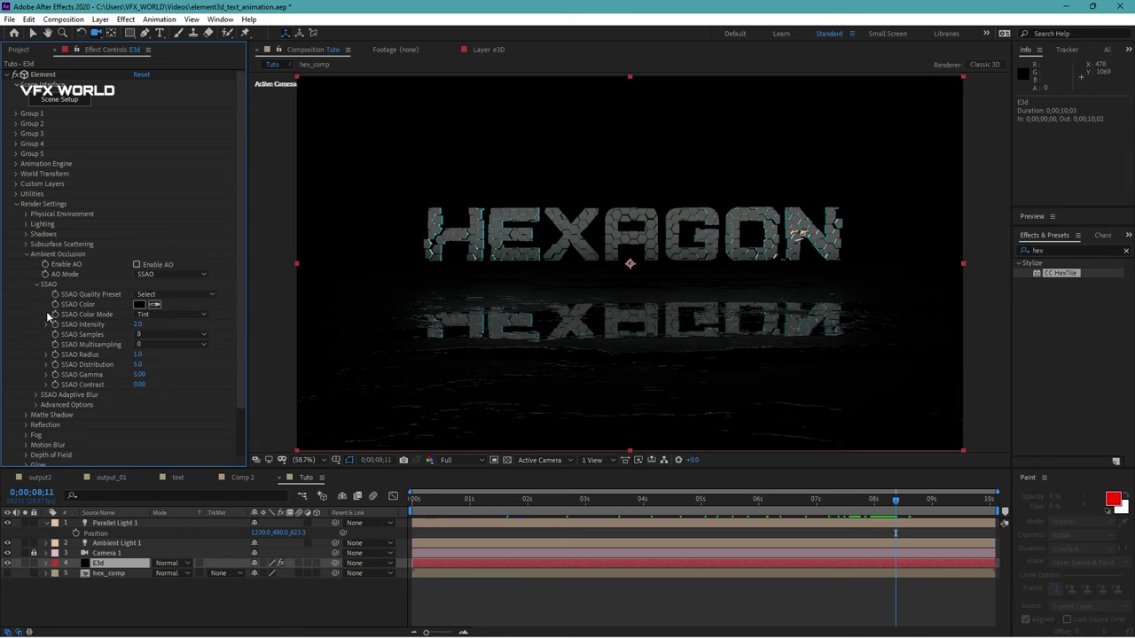
pyautogui.click(136, 264)
pyautogui.click(160, 274)
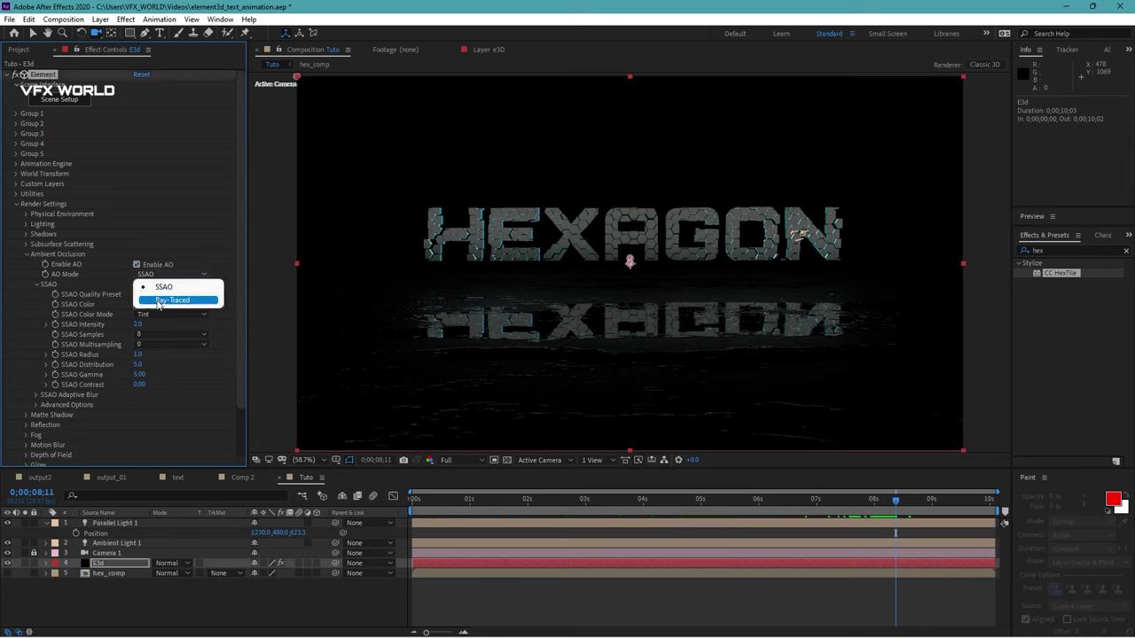
pyautogui.click(158, 302)
# Set the Lighting section's Add Lighting option to 360.
pyautogui.click(25, 233)
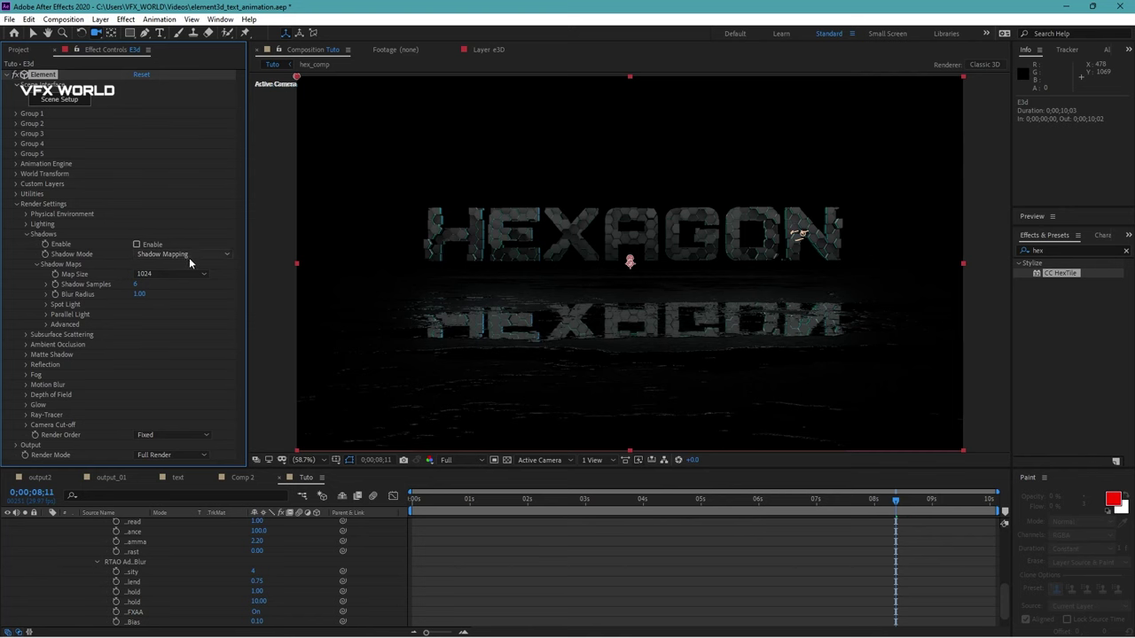
pyautogui.press('.')
pyautogui.press('.')
pyautogui.press('.')
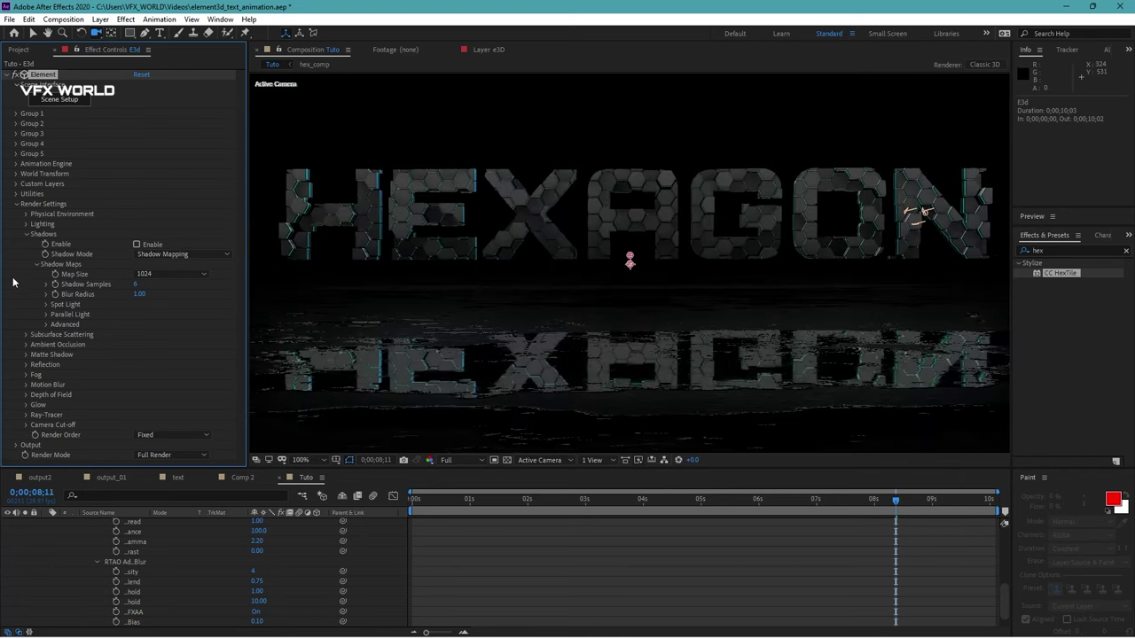
pyautogui.click(26, 234)
pyautogui.click(26, 224)
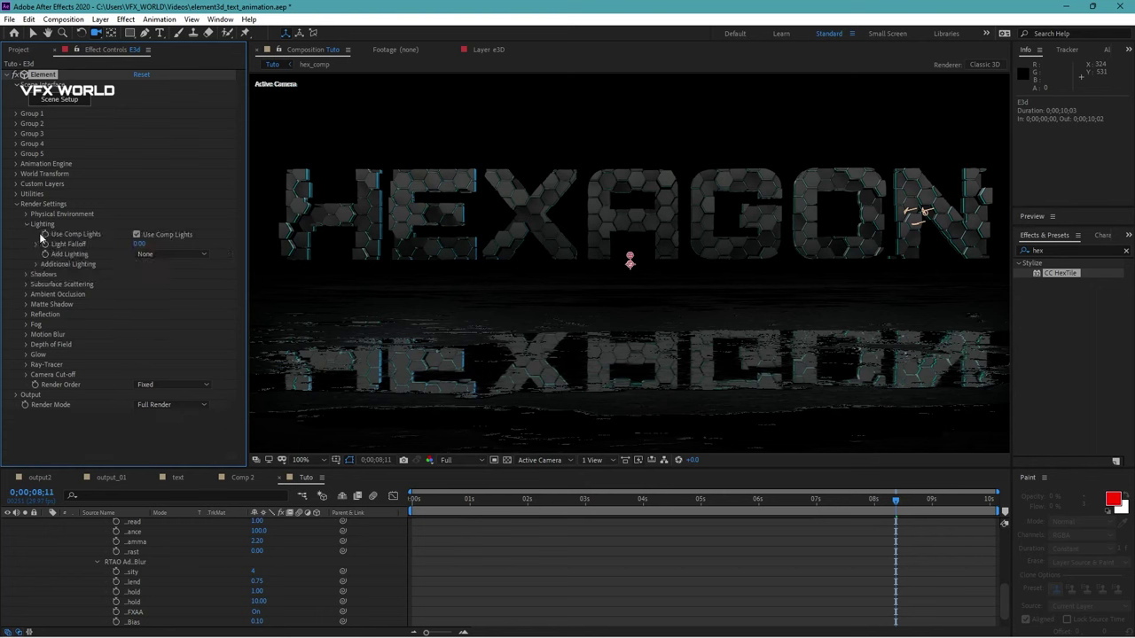
pyautogui.click(152, 255)
pyautogui.click(164, 422)
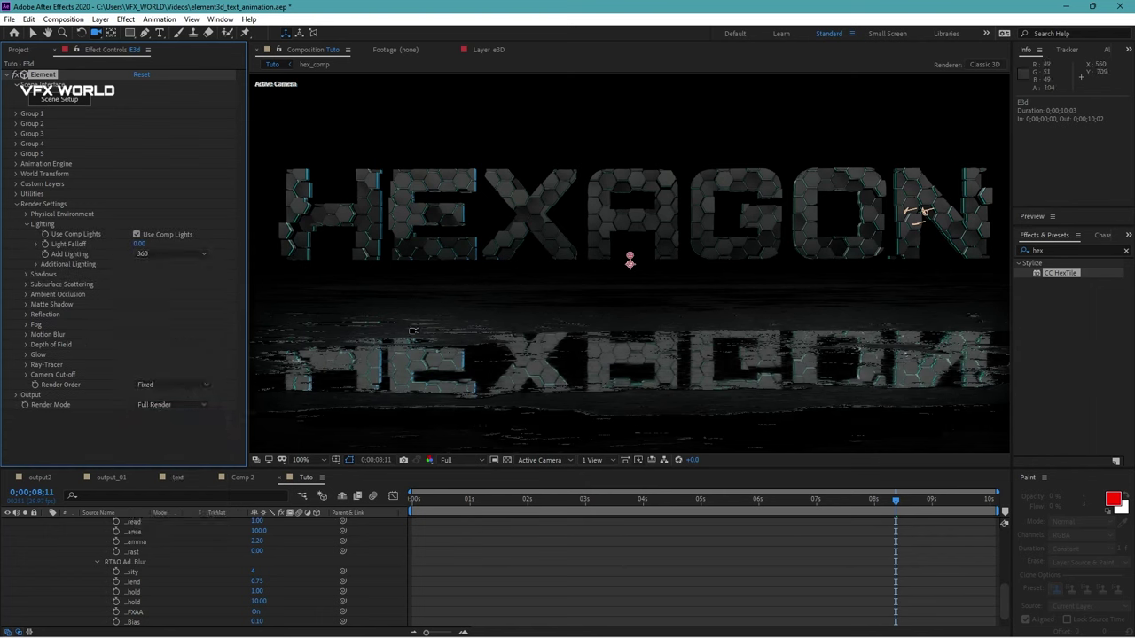
# Fit the viewer to the frame, collapse the E3d properties and return to the first frame.
pyautogui.click(303, 459)
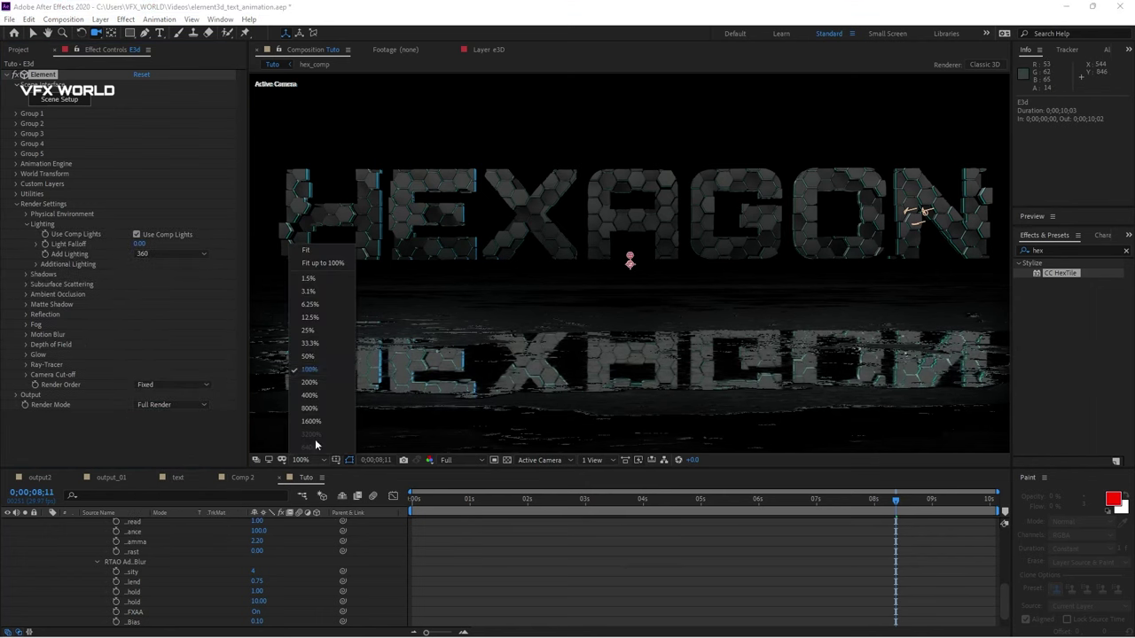
pyautogui.click(337, 261)
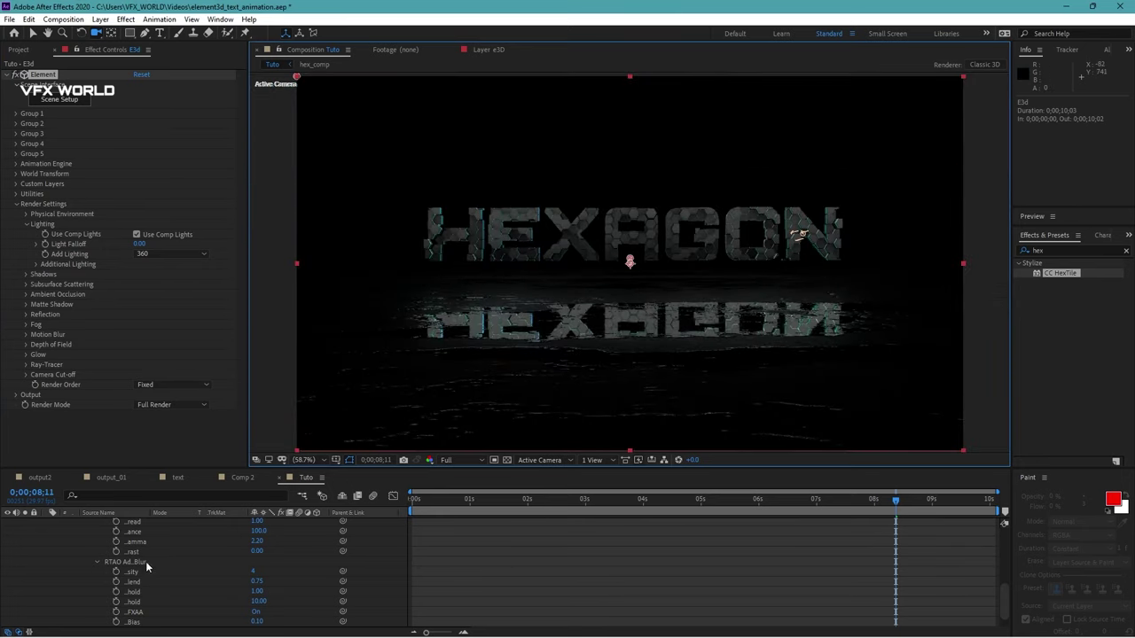
pyautogui.press('u')
pyautogui.click(48, 564)
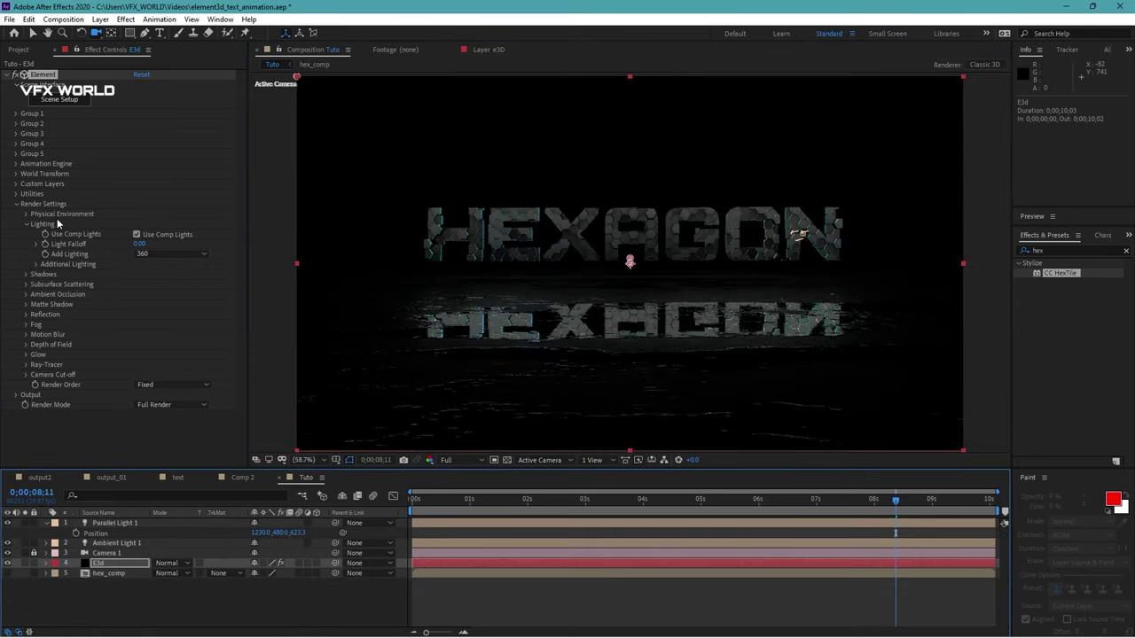
pyautogui.press('Home')
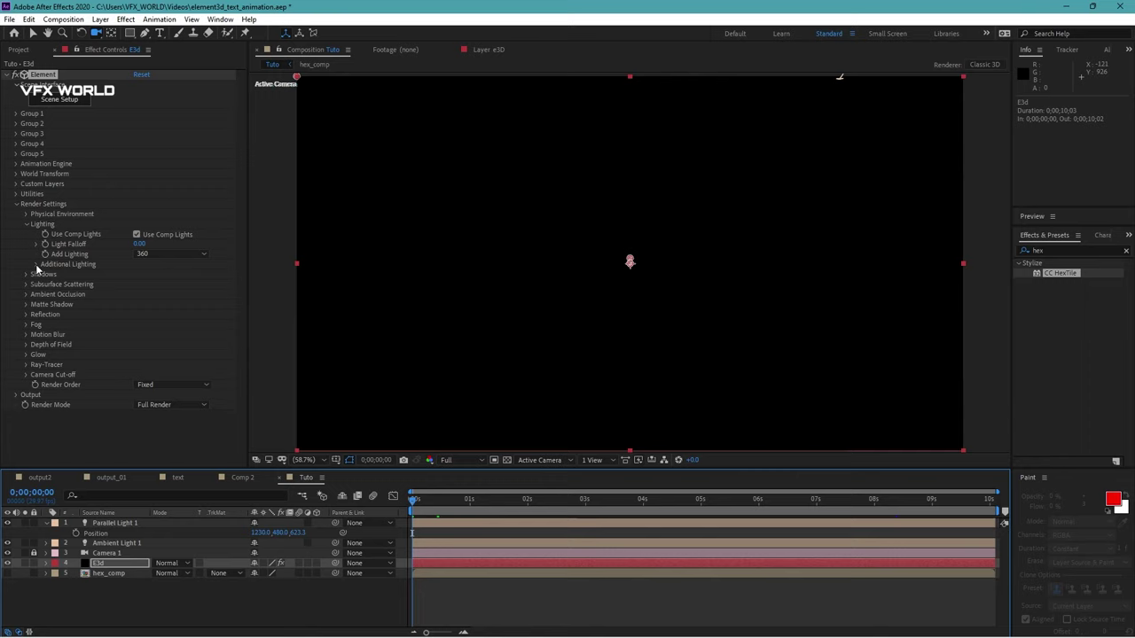
# Set the environment's Y Rotation to one full revolution (1x+0.0°) at the last frame, then check the reflections.
pyautogui.click(29, 215)
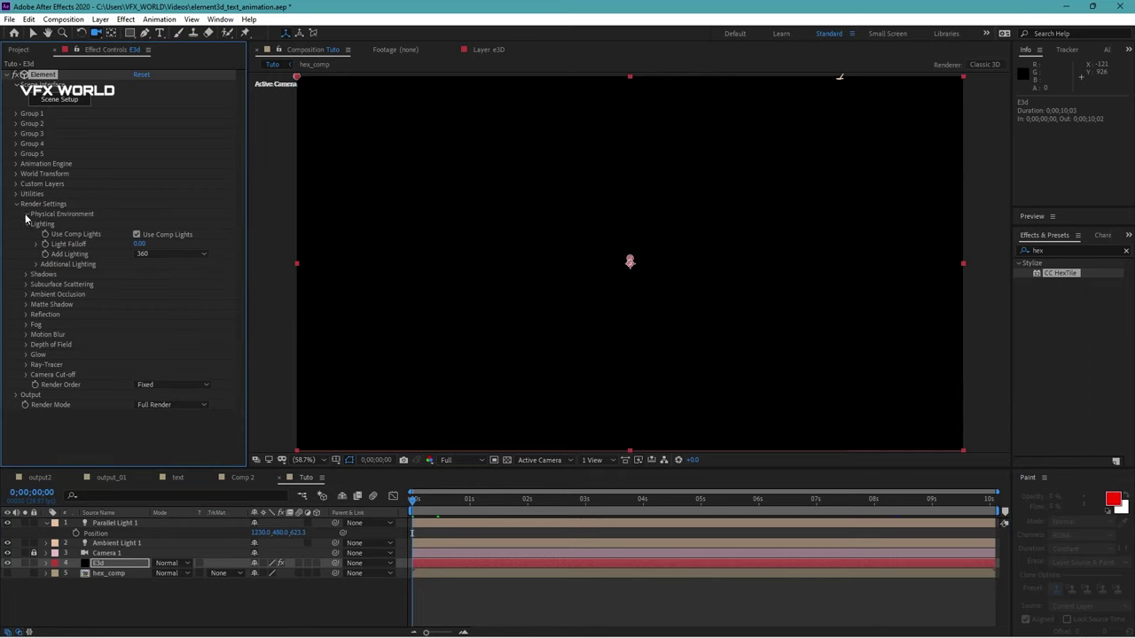
pyautogui.click(27, 216)
pyautogui.click(36, 283)
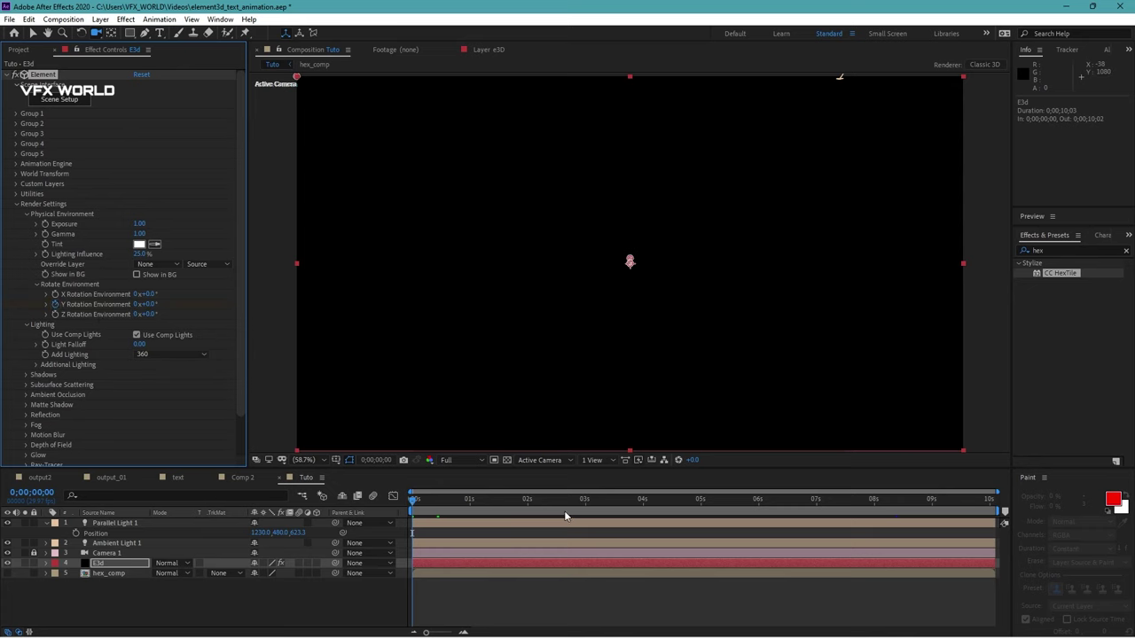
pyautogui.moveTo(566, 502); pyautogui.dragTo(991, 501)
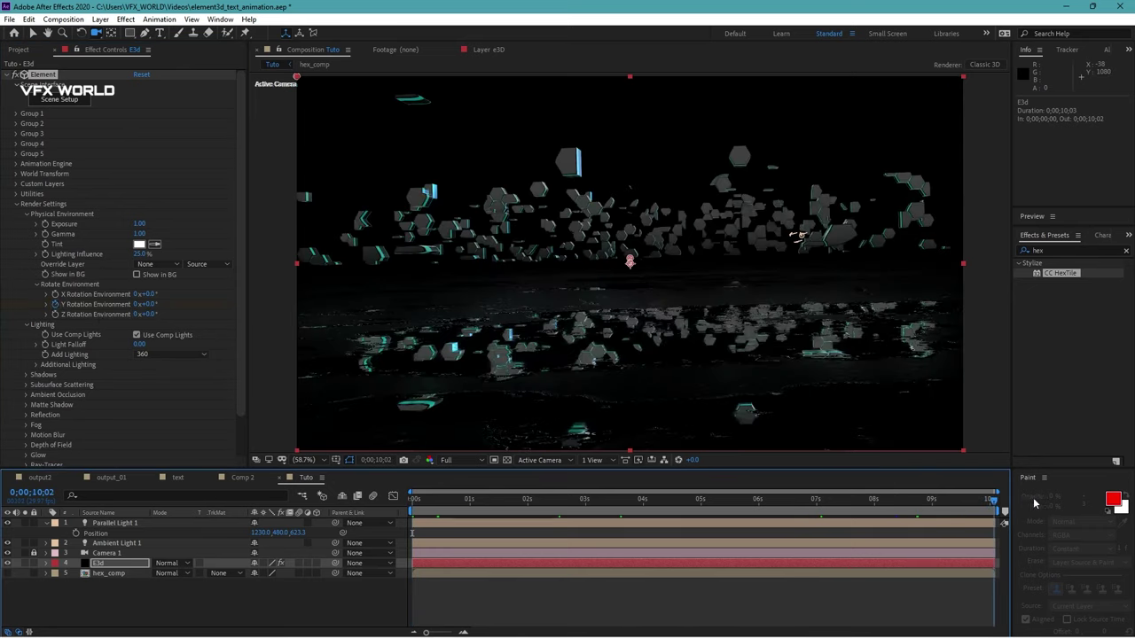
pyautogui.click(136, 304)
pyautogui.write('1')
pyautogui.press('Return')
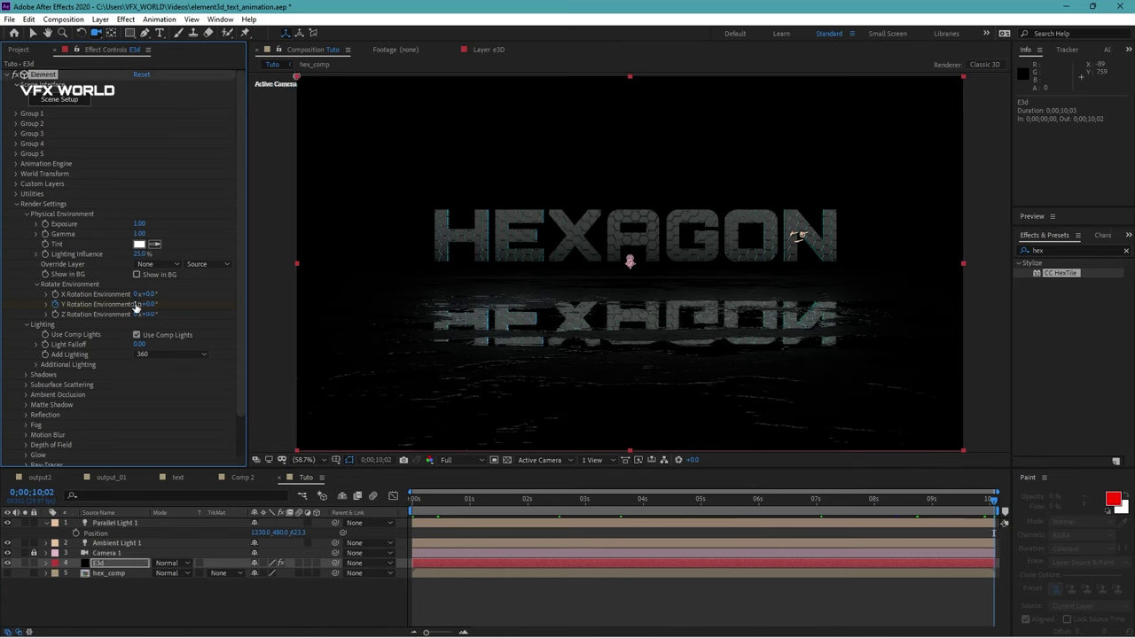
pyautogui.moveTo(944, 501)
pyautogui.mouseDown()
pyautogui.moveTo(911, 499)
pyautogui.moveTo(988, 499)
pyautogui.mouseUp()
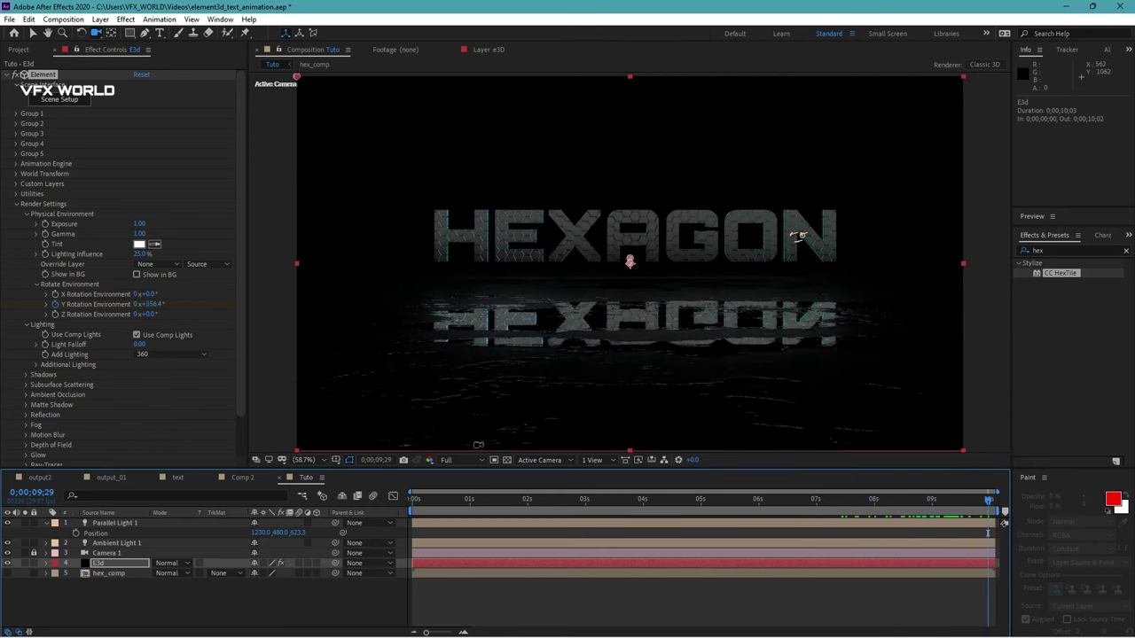
pyautogui.click(646, 499)
pyautogui.click(100, 567)
# Duplicate the E3d layer and set its Output Show option to Illumination.
pyautogui.hotkey('ctrl', 'd')
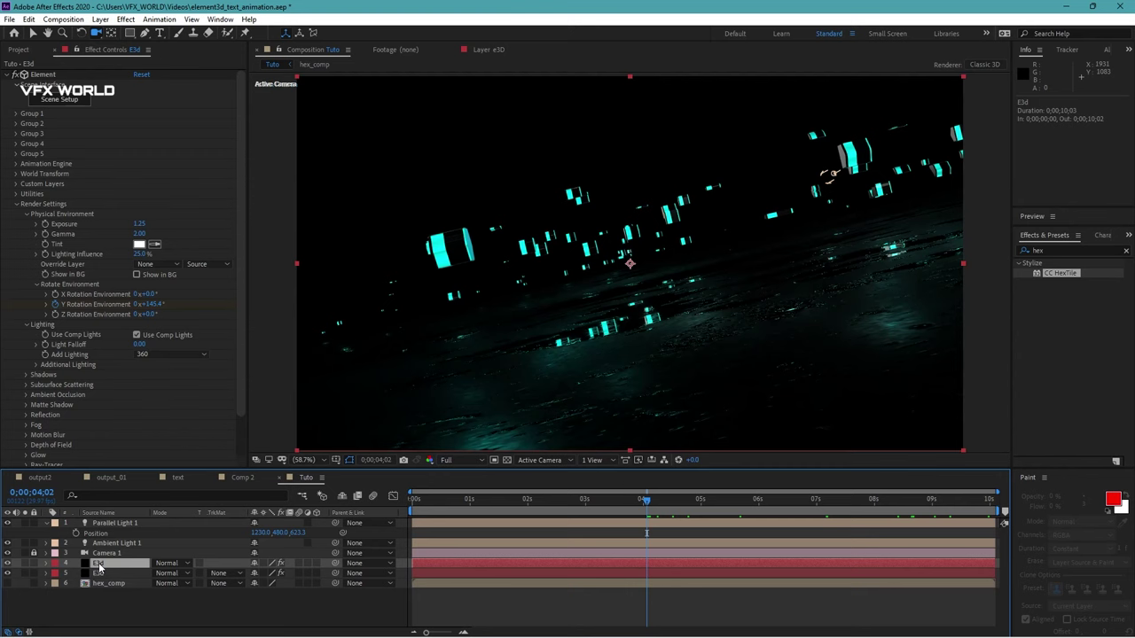
pyautogui.scroll(-2, 59, 428)
pyautogui.click(15, 451)
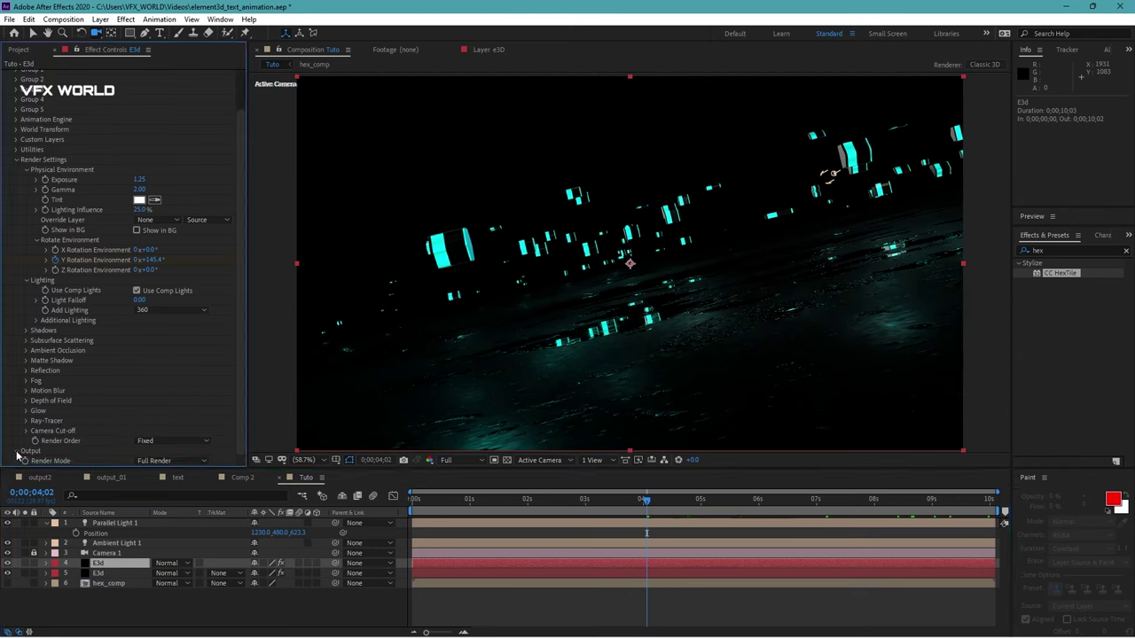
pyautogui.scroll(-5, 58, 382)
pyautogui.click(195, 301)
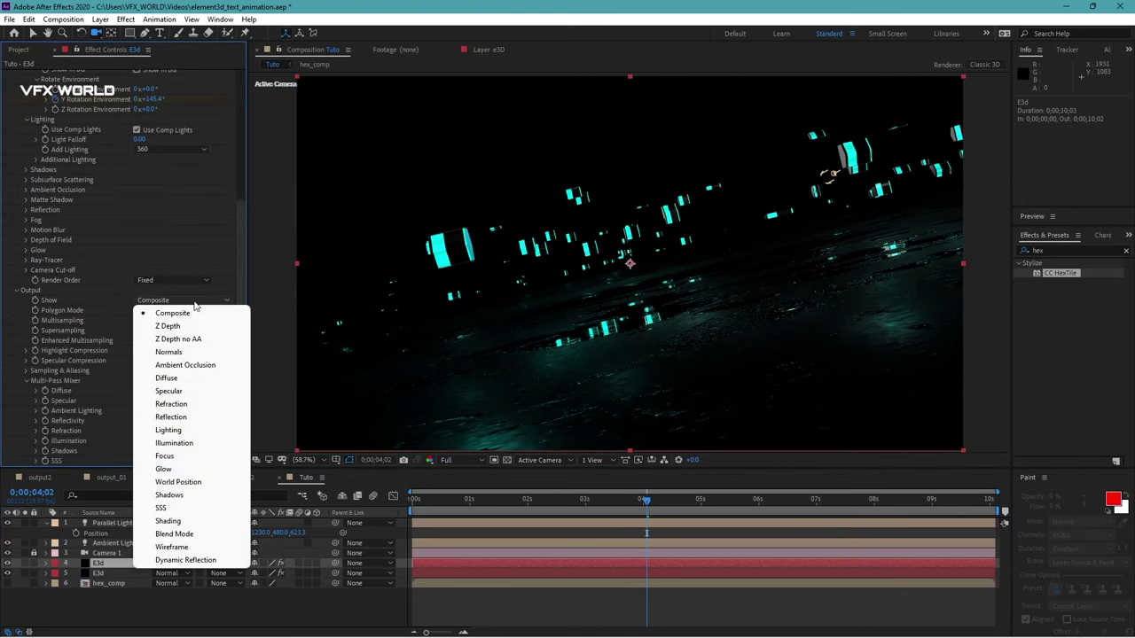
pyautogui.click(190, 443)
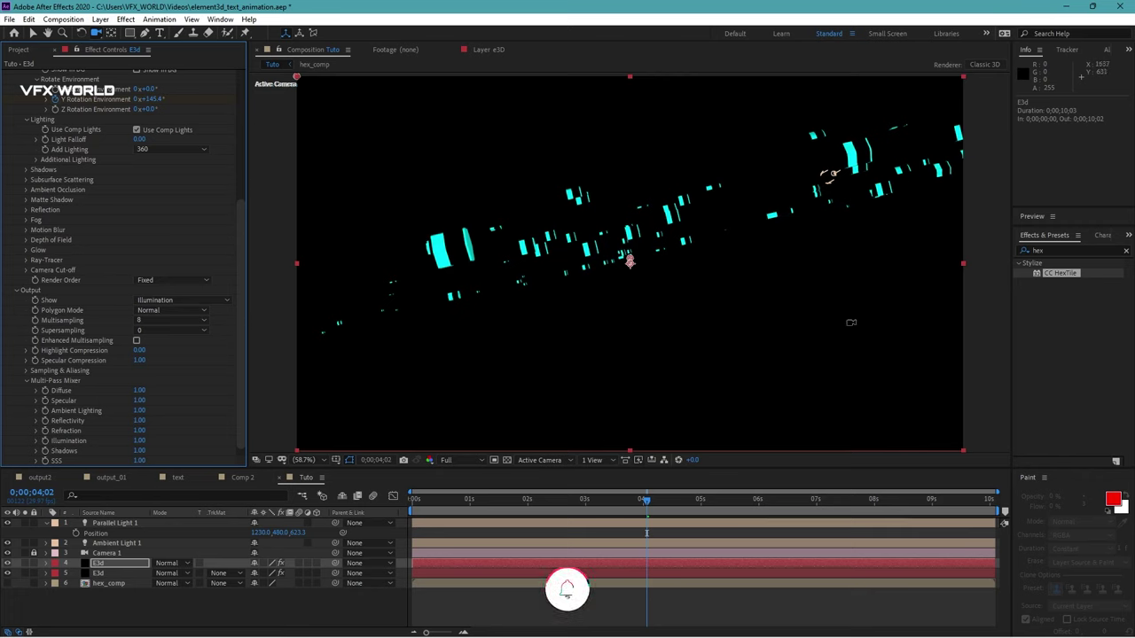
# Apply a Glow effect to the duplicate and raise Glow Radius to 47.
pyautogui.click(1075, 250)
pyautogui.press('BackSpace')
pyautogui.press('BackSpace')
pyautogui.press('BackSpace')
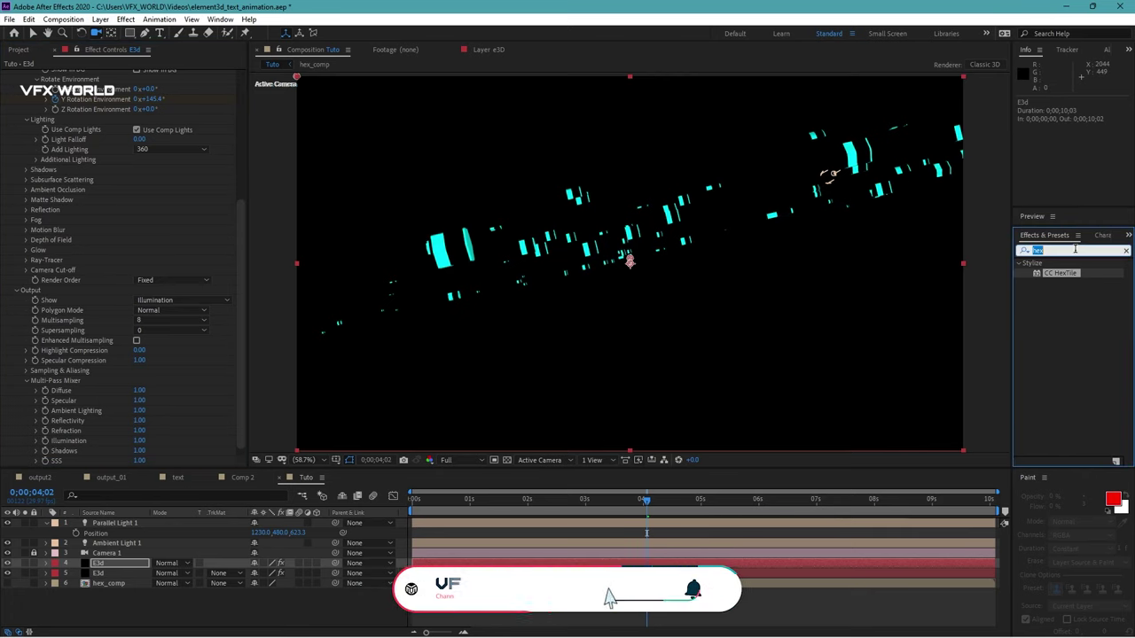
pyautogui.write('glow')
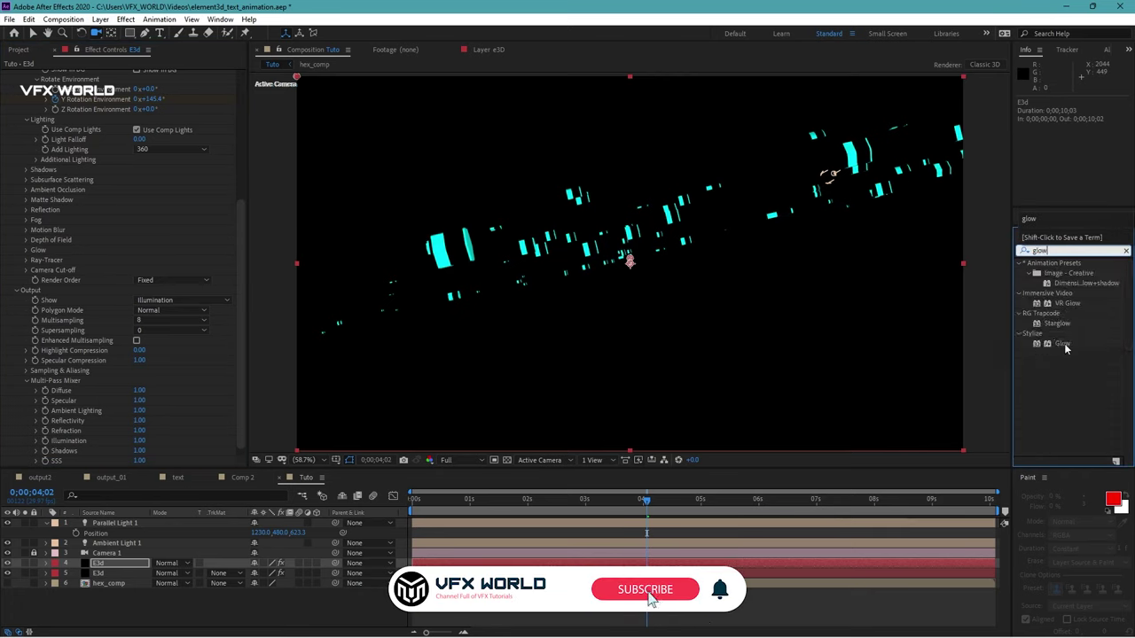
pyautogui.moveTo(1062, 343); pyautogui.dragTo(778, 307)
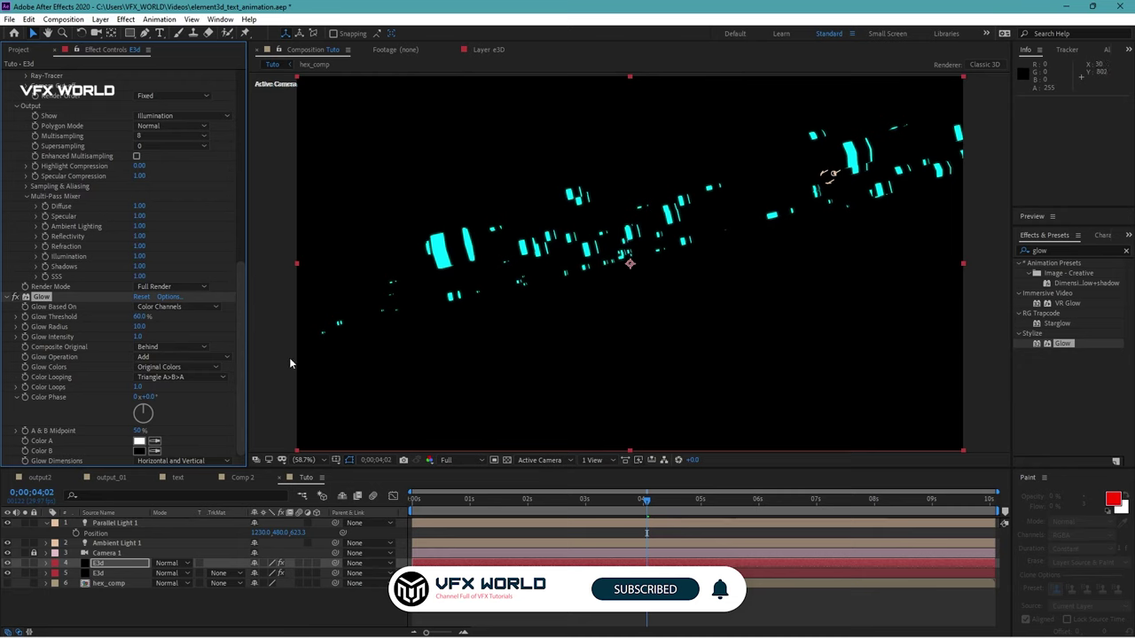
pyautogui.moveTo(140, 331)
pyautogui.mouseDown()
pyautogui.moveTo(152, 346)
pyautogui.moveTo(125, 316)
pyautogui.moveTo(145, 316)
pyautogui.mouseUp()
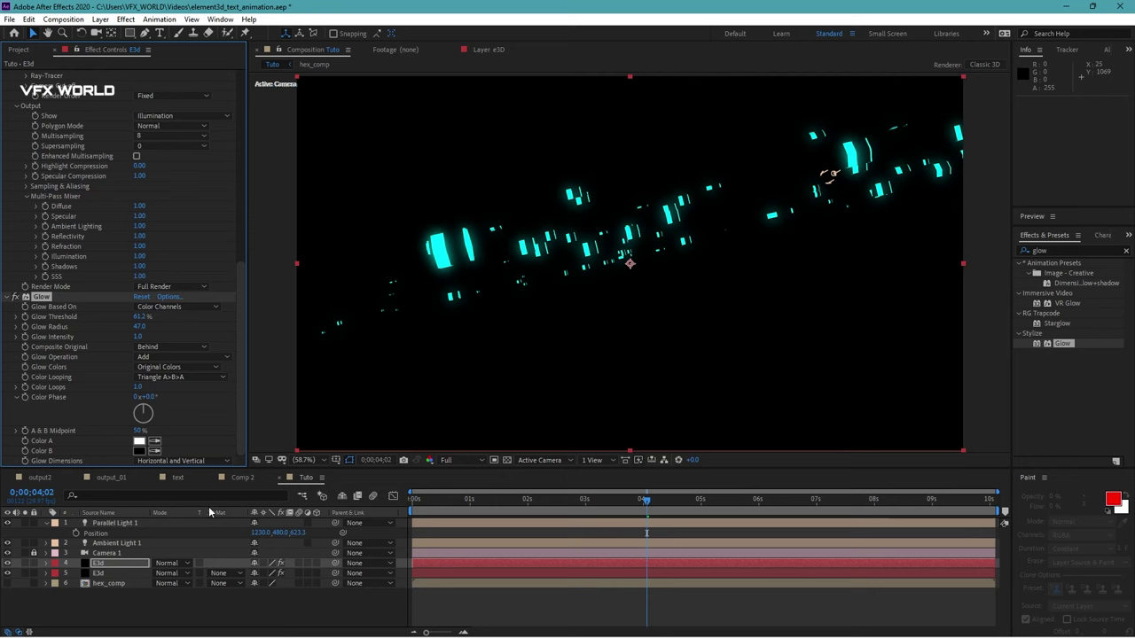
# Set the glow layer's blending mode to Add and deselect it.
pyautogui.click(176, 563)
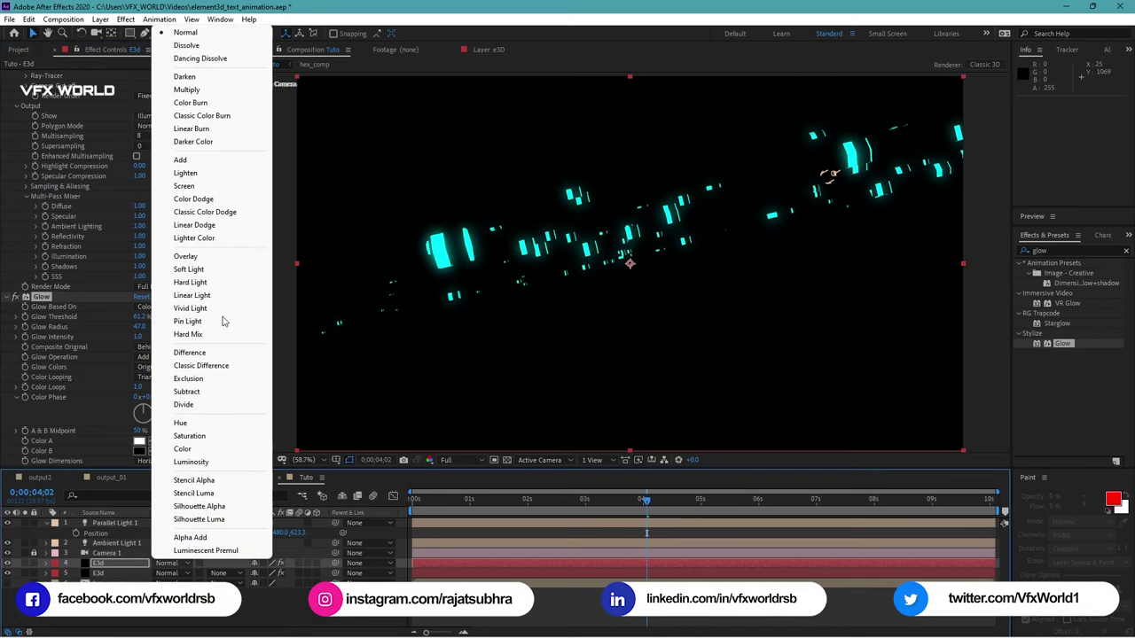
pyautogui.click(231, 164)
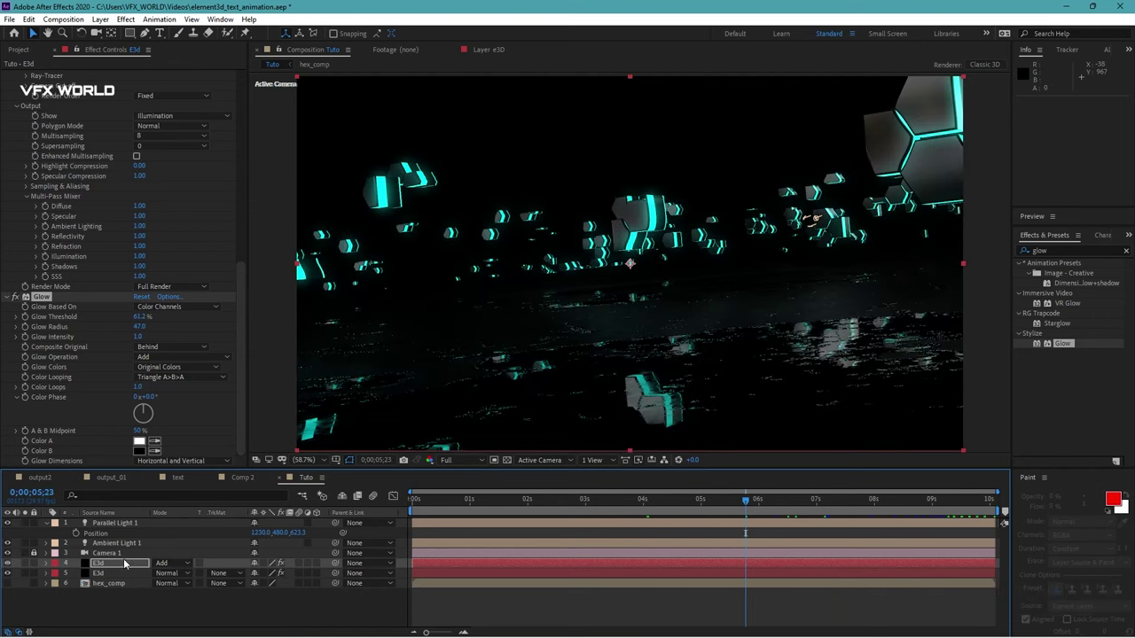
pyautogui.click(30, 560)
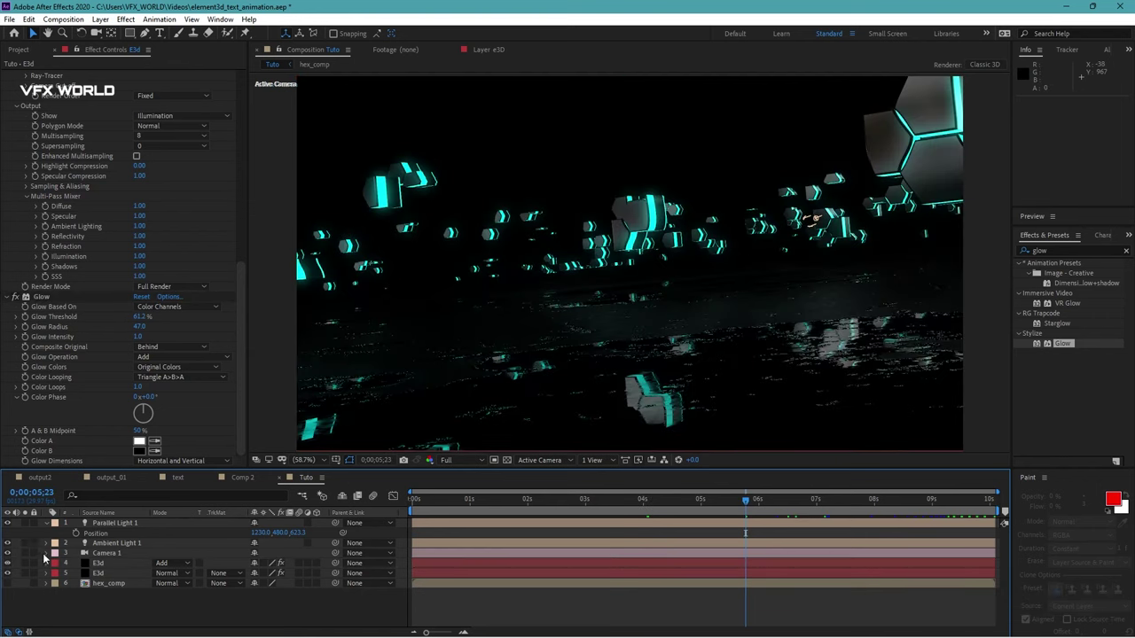
pyautogui.click(46, 553)
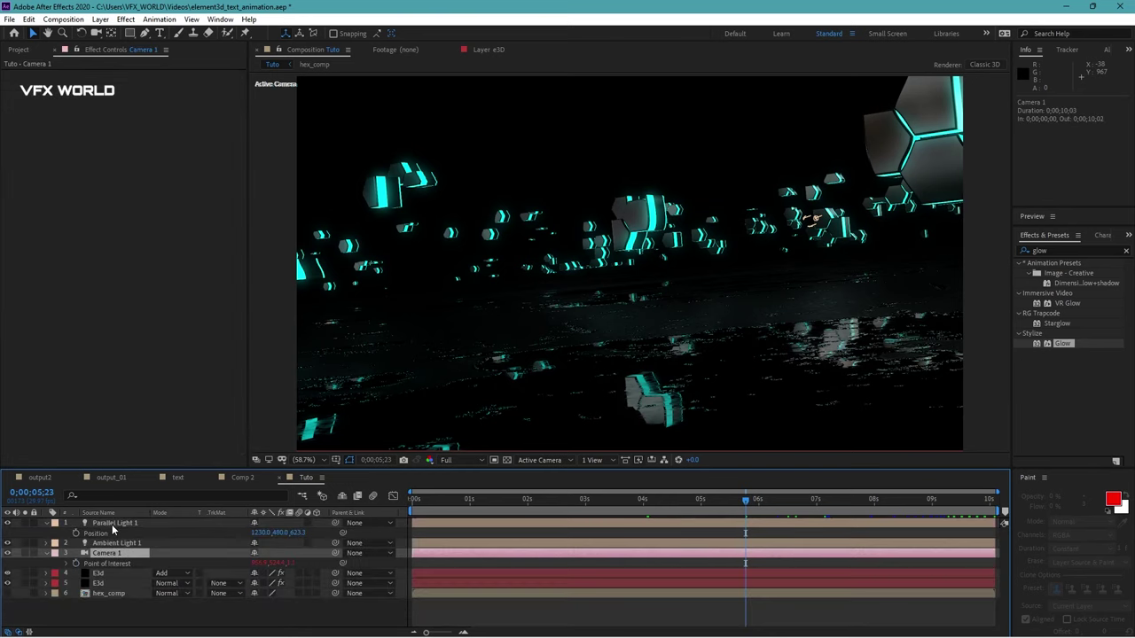
# Switch on Camera 1's Depth of Field, focusing at 988 pixels.
pyautogui.press('a')
pyautogui.press('a')
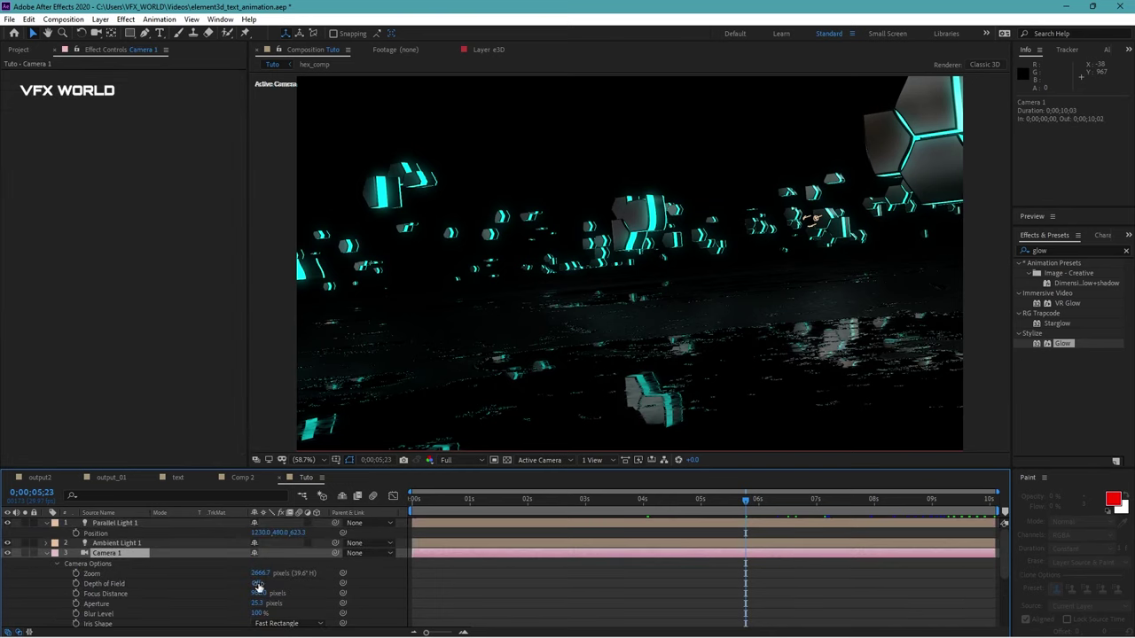
pyautogui.click(258, 587)
pyautogui.click(257, 585)
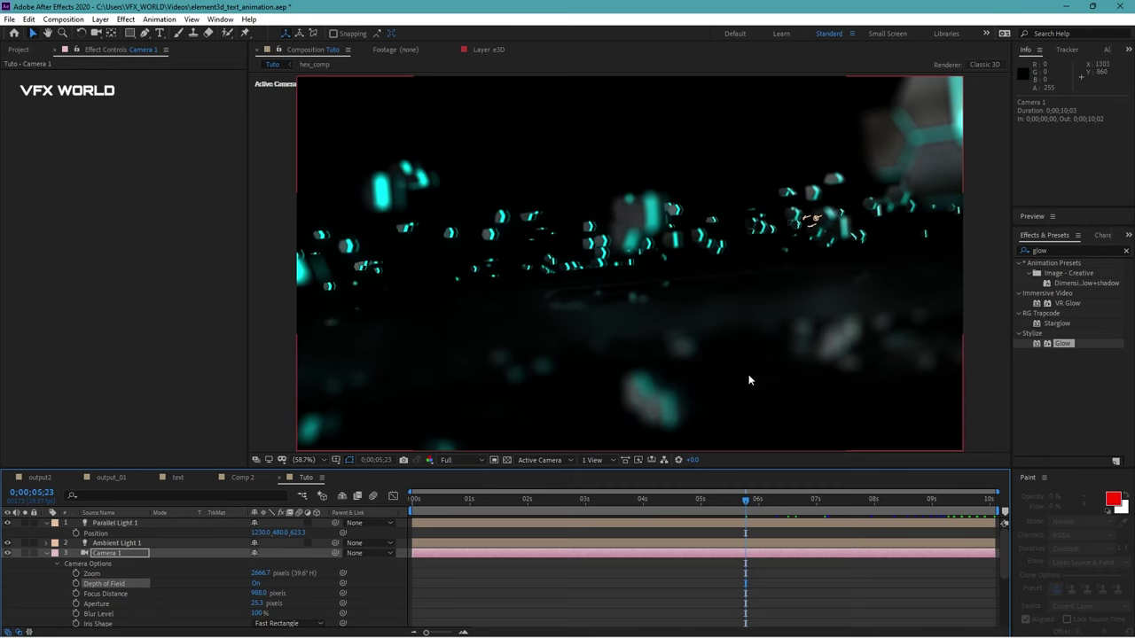
pyautogui.rightClick(270, 599)
# Add an adjustment layer with a Curves effect, lifting the RGB curve to brighten.
pyautogui.moveTo(390, 465)
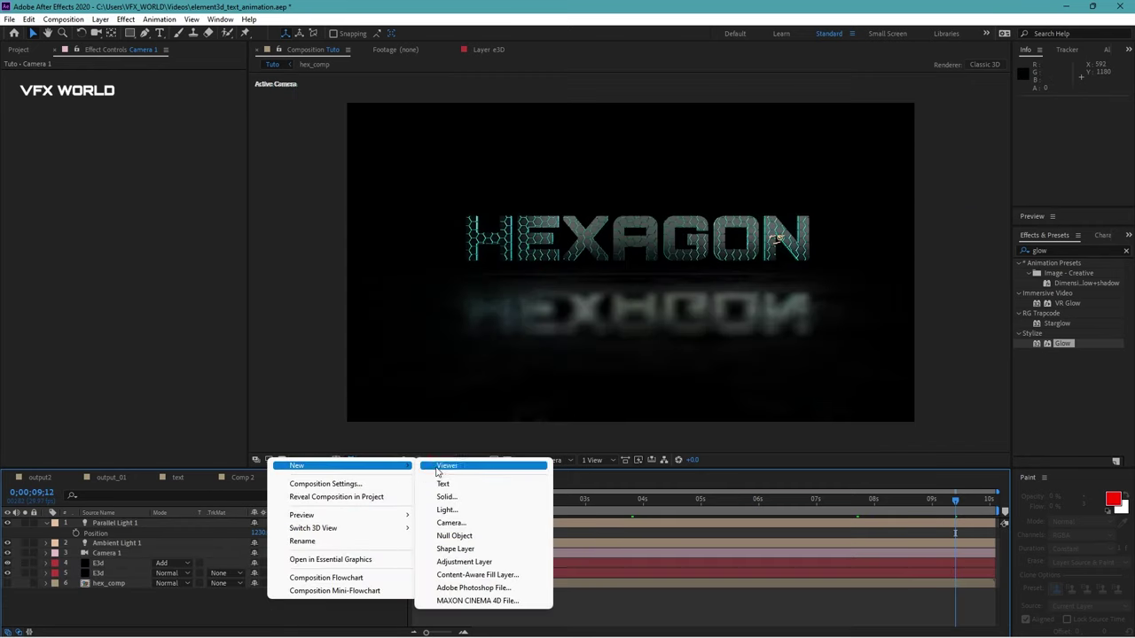
pyautogui.click(457, 561)
pyautogui.rightClick(117, 204)
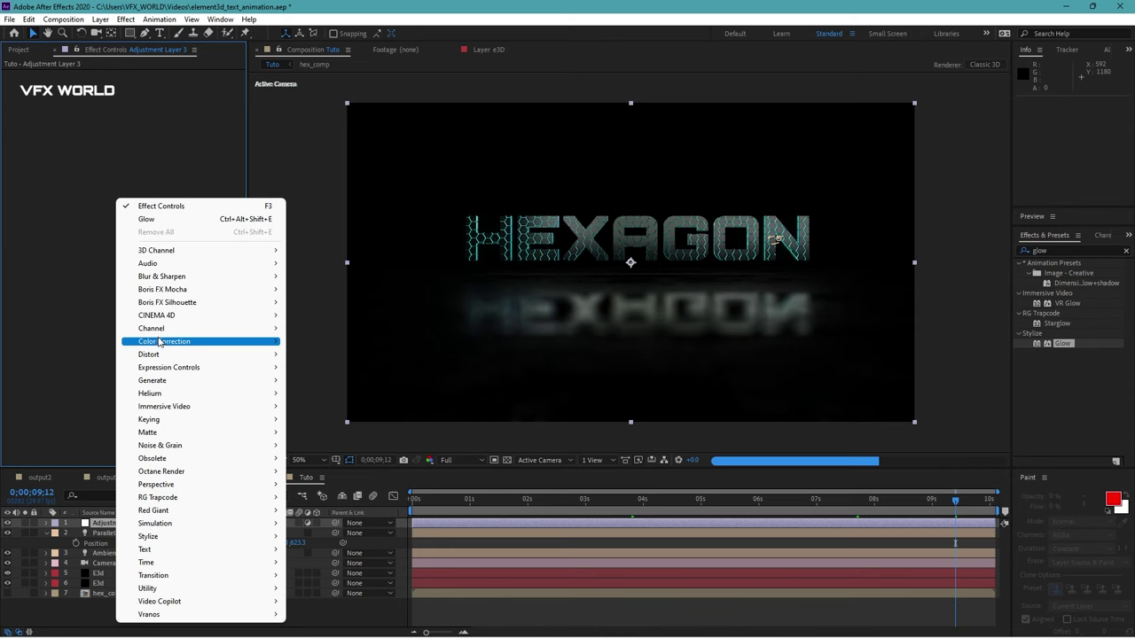
pyautogui.moveTo(160, 341)
pyautogui.click(328, 415)
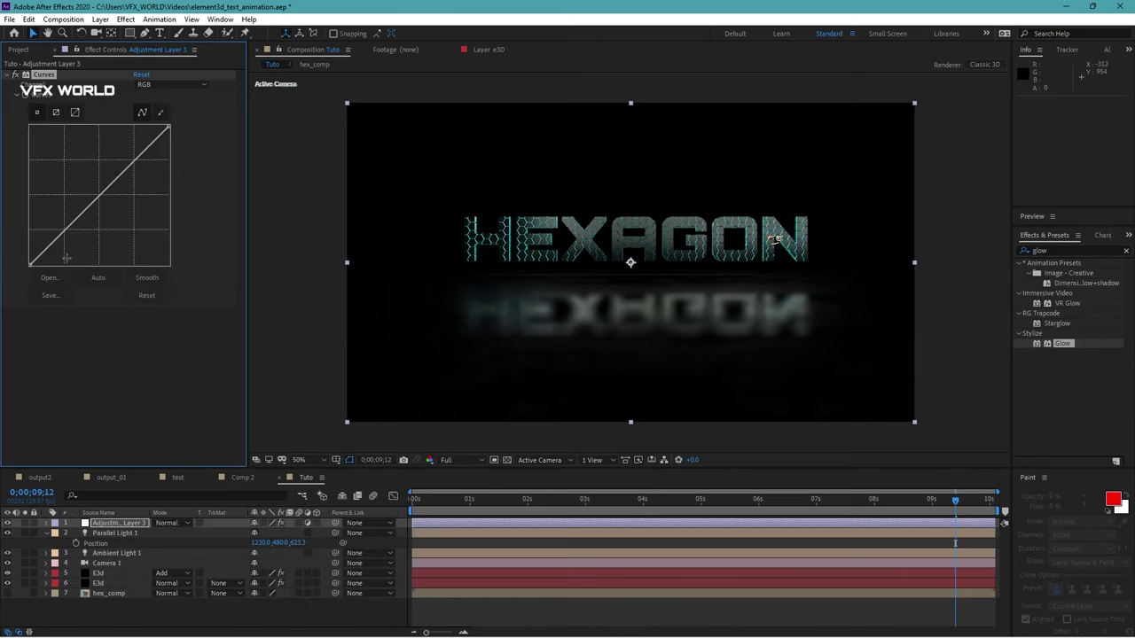
pyautogui.moveTo(91, 203); pyautogui.dragTo(83, 196)
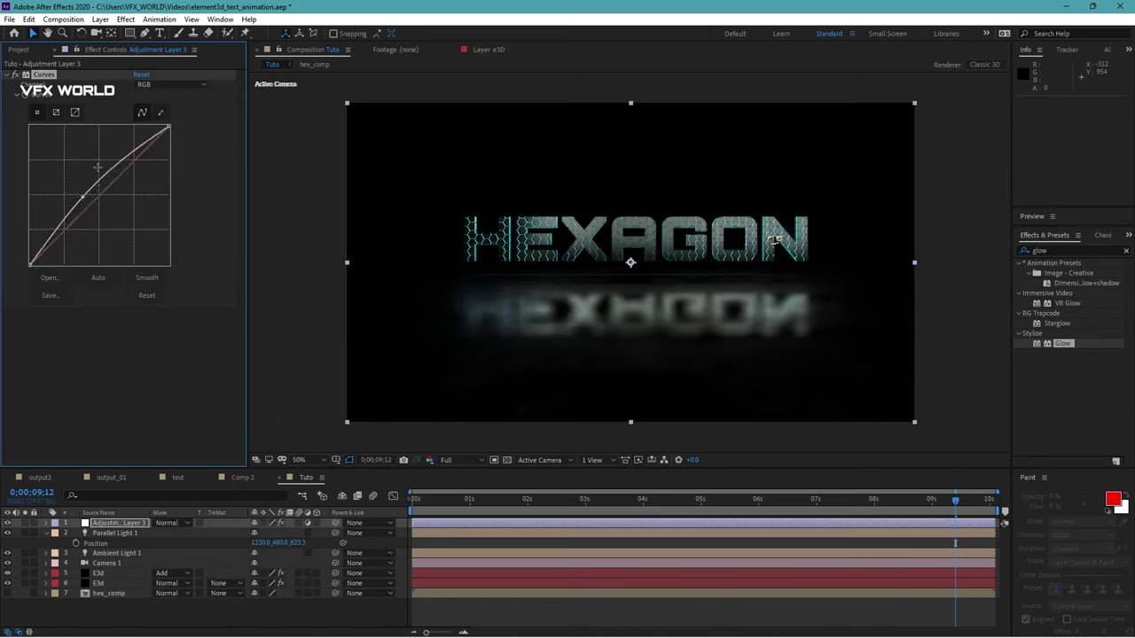
# Raise the blue shadows, switch to the green curve, and open the output_01 composition.
pyautogui.click(173, 86)
pyautogui.click(162, 137)
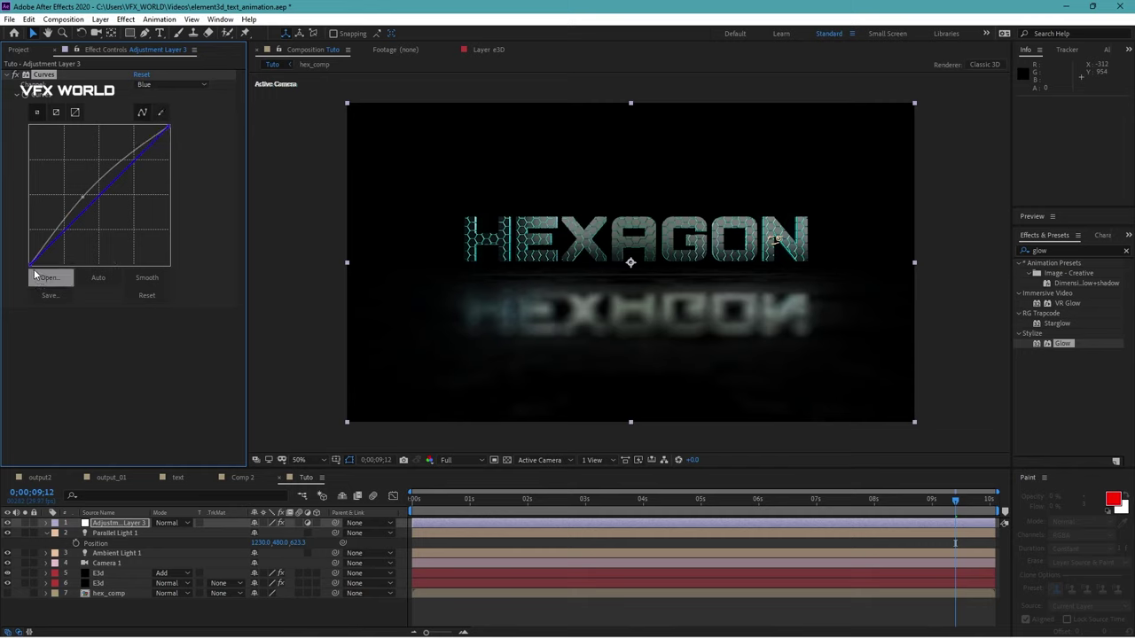
pyautogui.moveTo(32, 264); pyautogui.dragTo(30, 262)
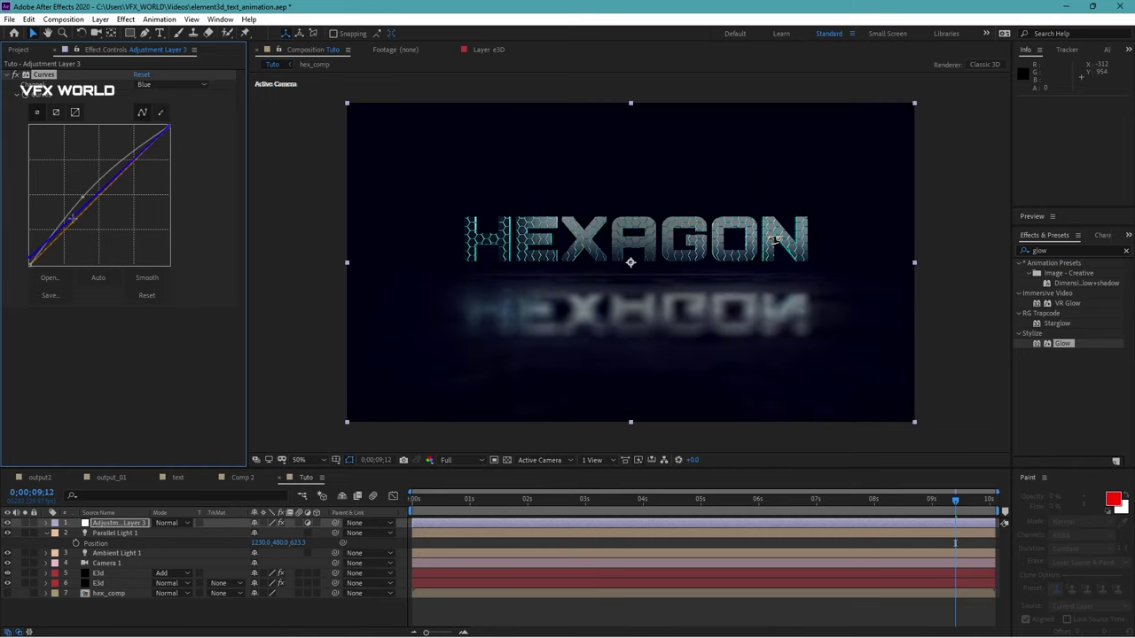
pyautogui.moveTo(73, 218); pyautogui.dragTo(80, 224)
pyautogui.click(173, 84)
pyautogui.click(164, 113)
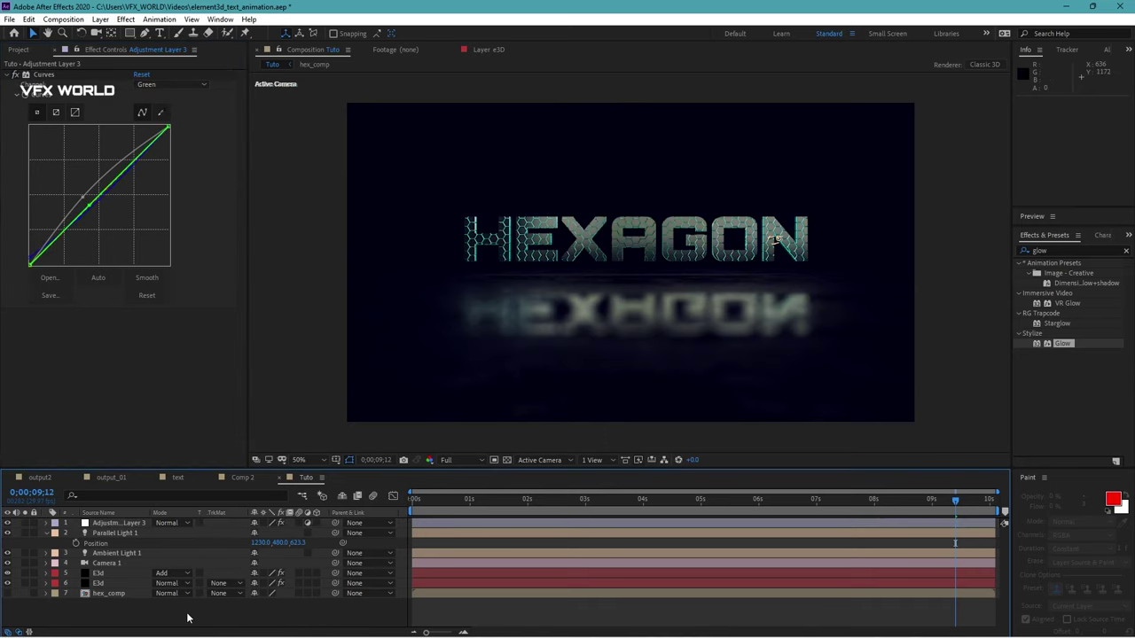
pyautogui.click(452, 163)
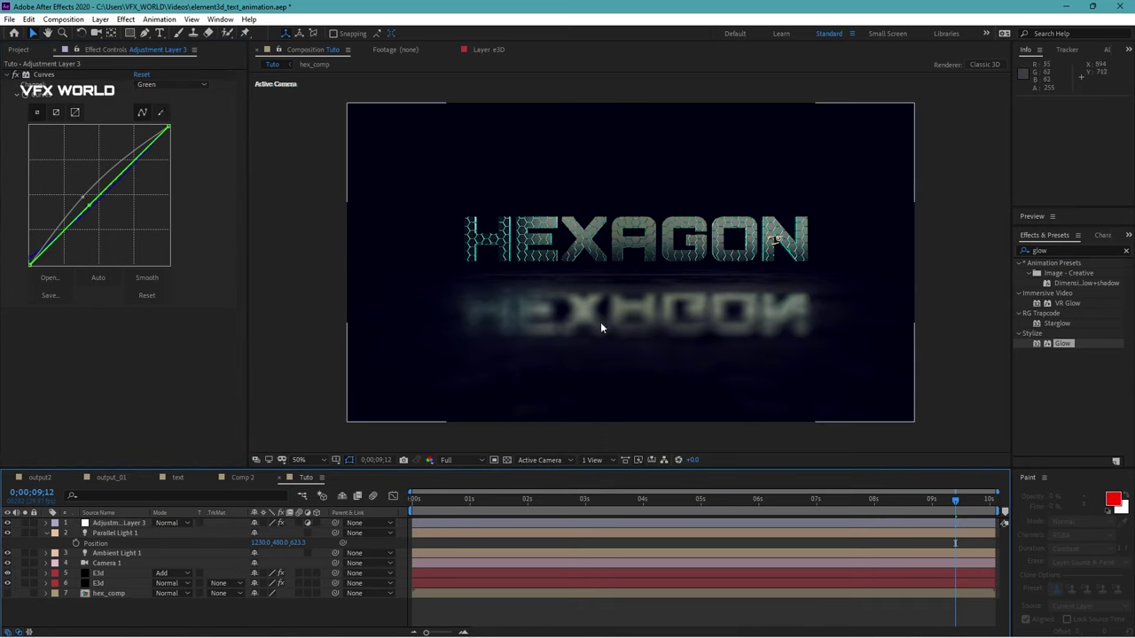
pyautogui.click(111, 477)
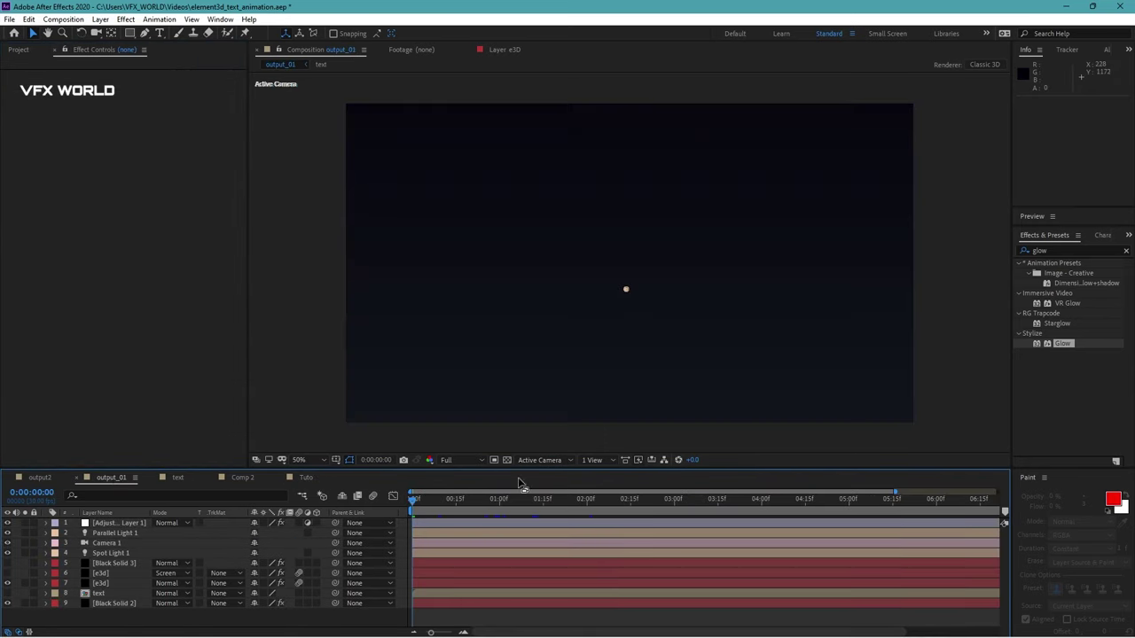
pyautogui.moveTo(547, 501); pyautogui.dragTo(989, 499)
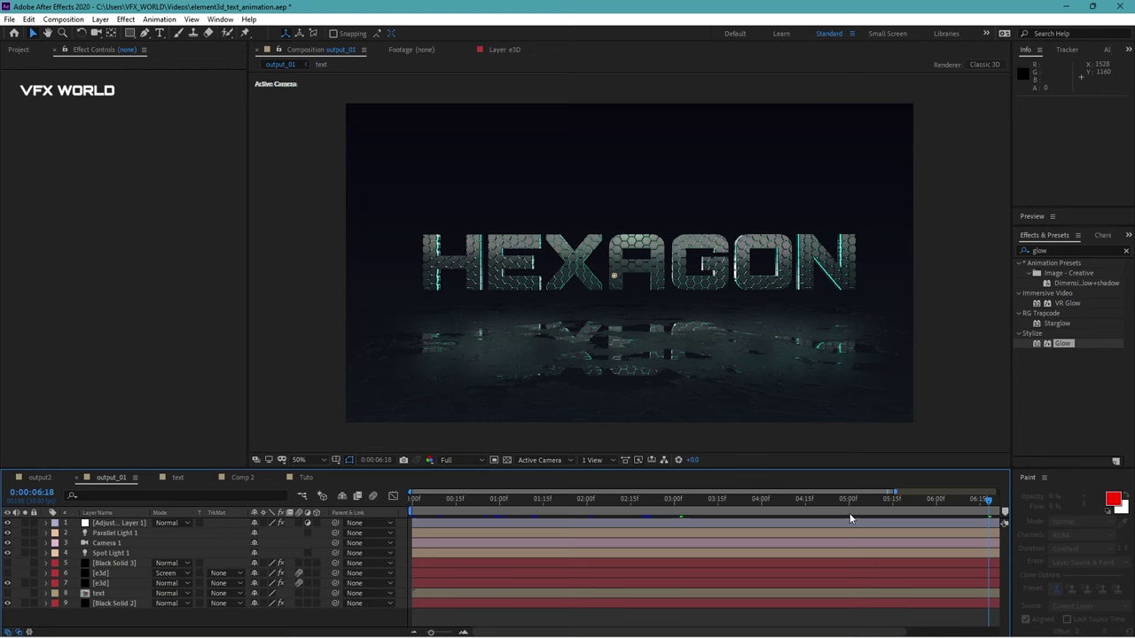
pyautogui.click(891, 500)
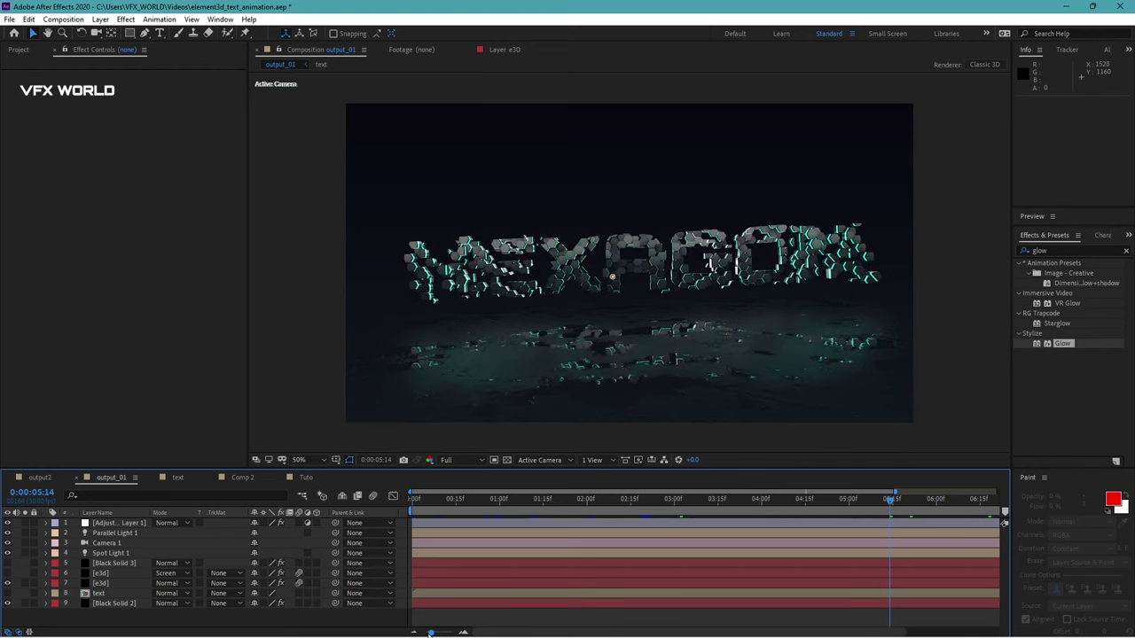
pyautogui.moveTo(431, 634); pyautogui.dragTo(425, 633)
pyautogui.press('.')
pyautogui.press('.')
pyautogui.press('.')
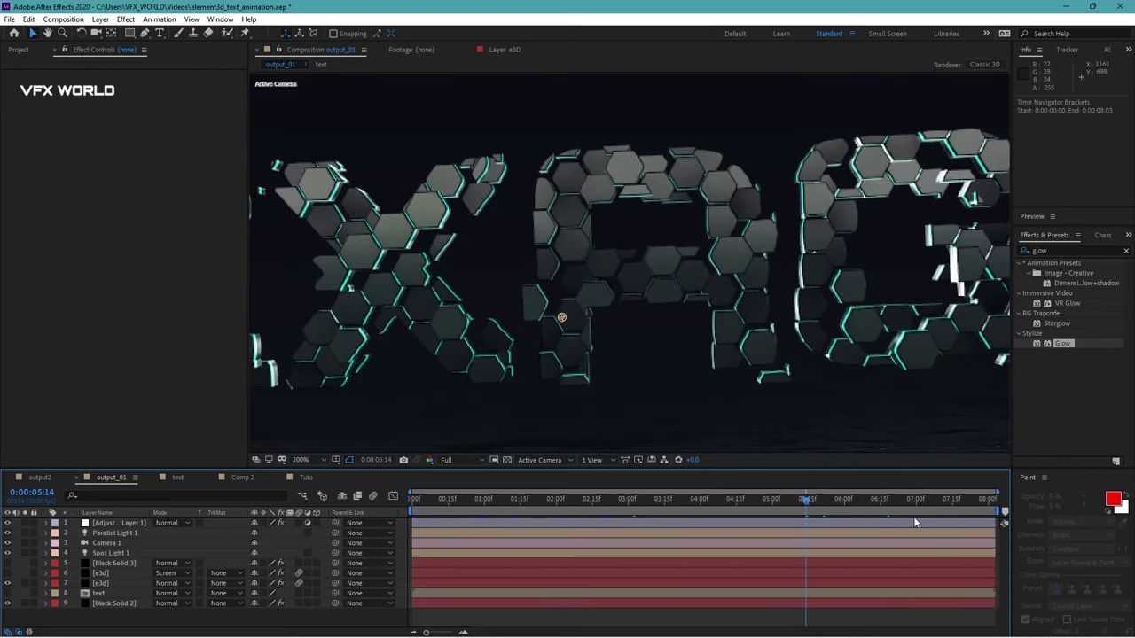
pyautogui.click(975, 500)
pyautogui.press(',')
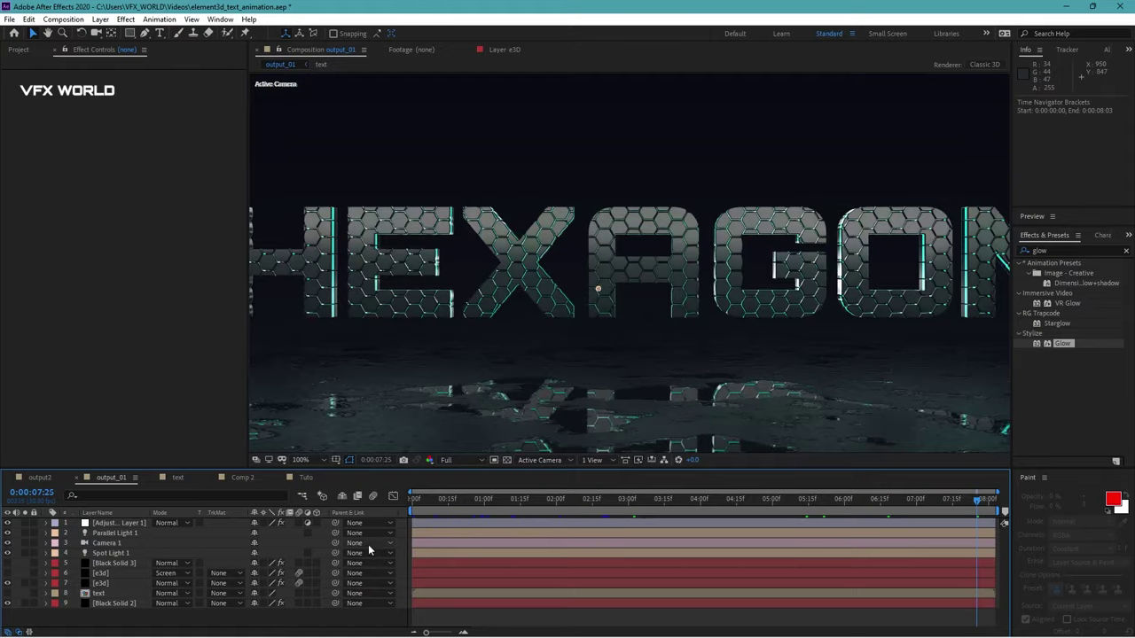